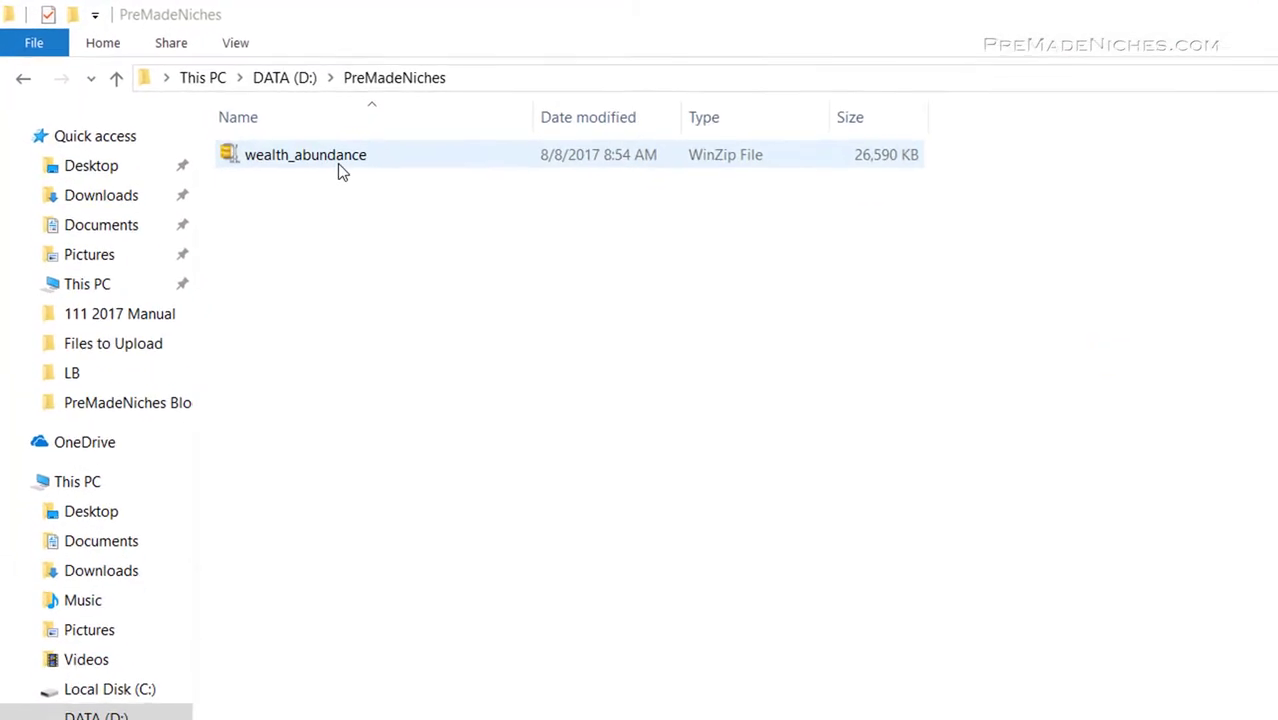
# Step: Extract wealth_abundance.zip in PreMadeNiches with WinZip's Extract to here
pyautogui.rightClick(370, 181)
pyautogui.moveTo(447, 386)
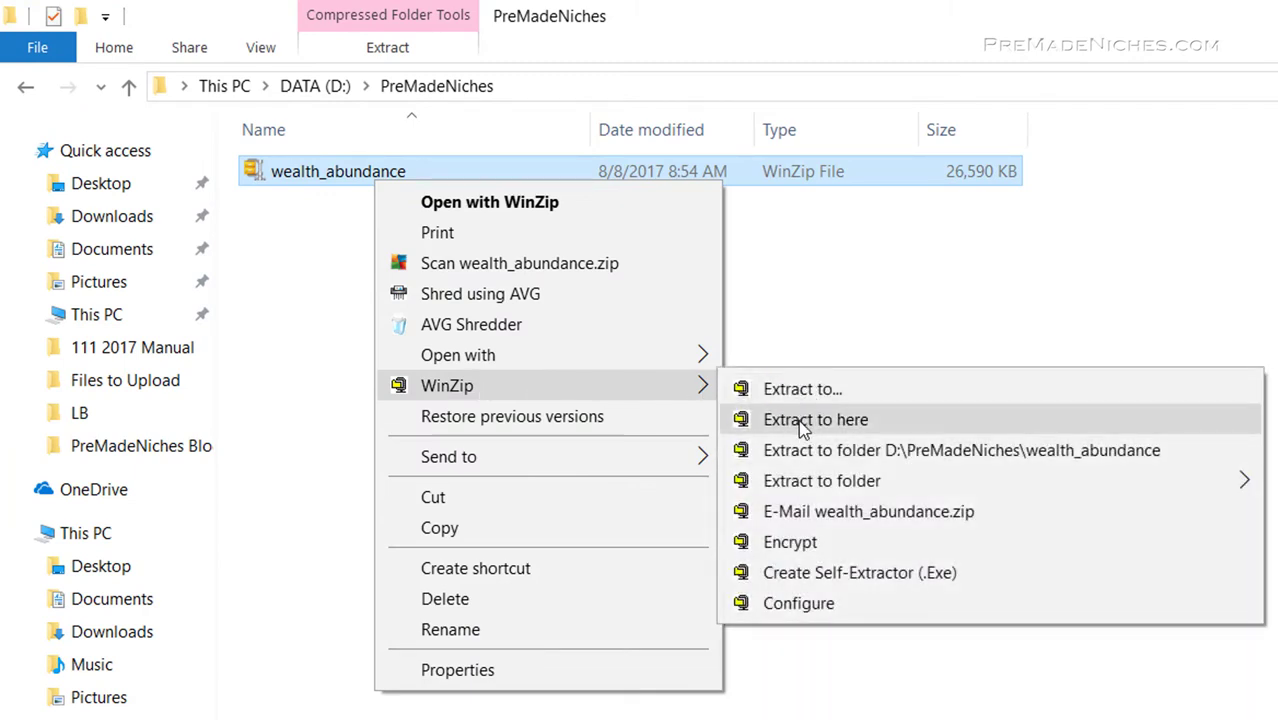
pyautogui.click(800, 421)
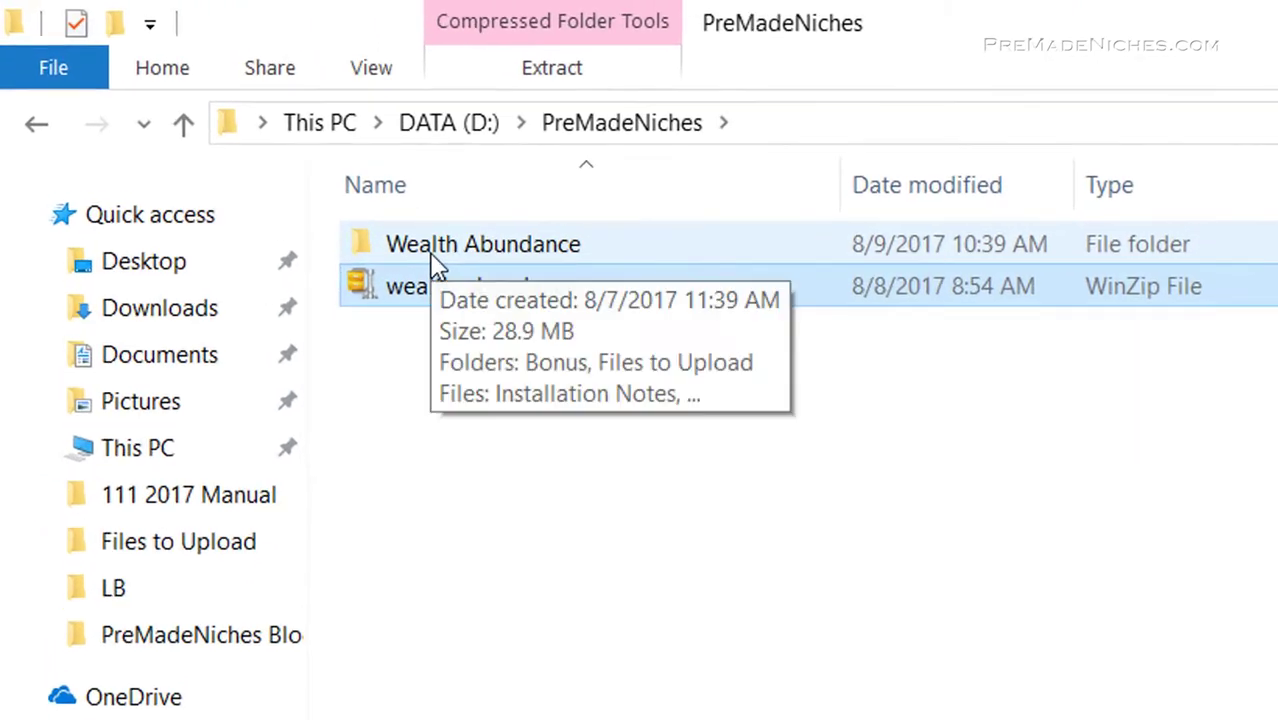
# Step: Open Wealth Abundance and then its Files to Upload folder holding the backup zip and importbuddy
pyautogui.doubleClick(366, 212)
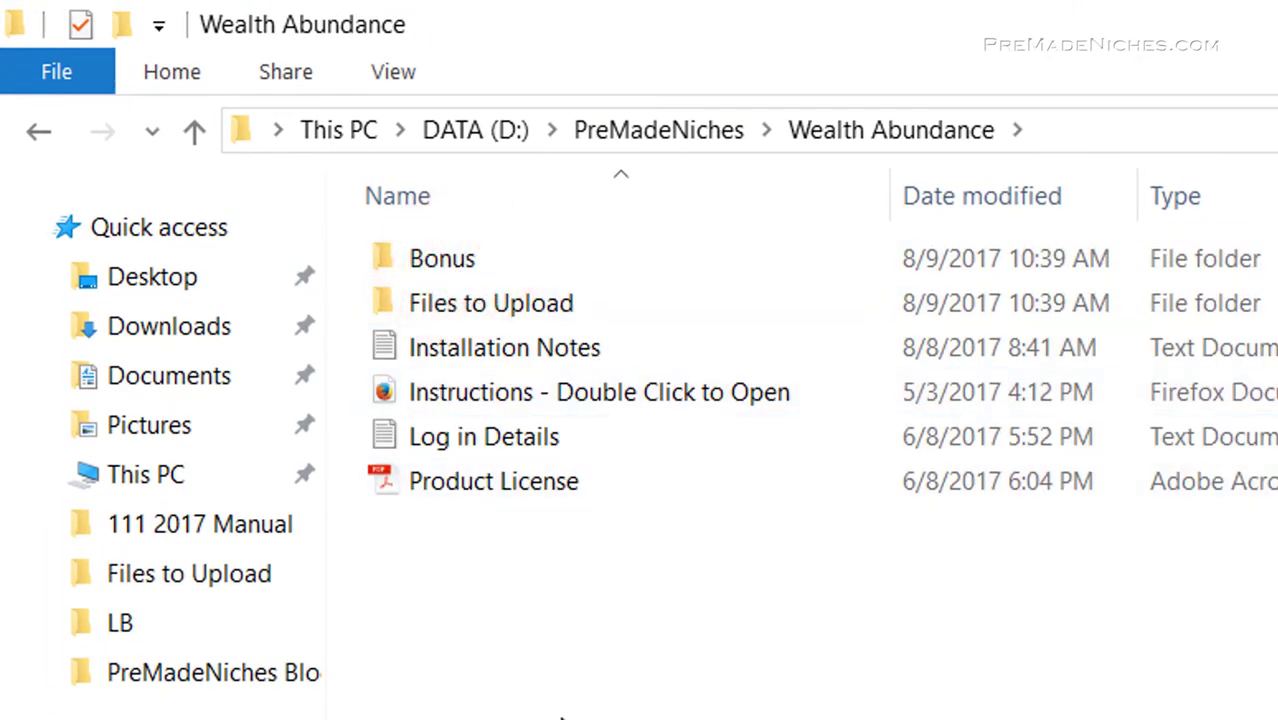
pyautogui.doubleClick(515, 305)
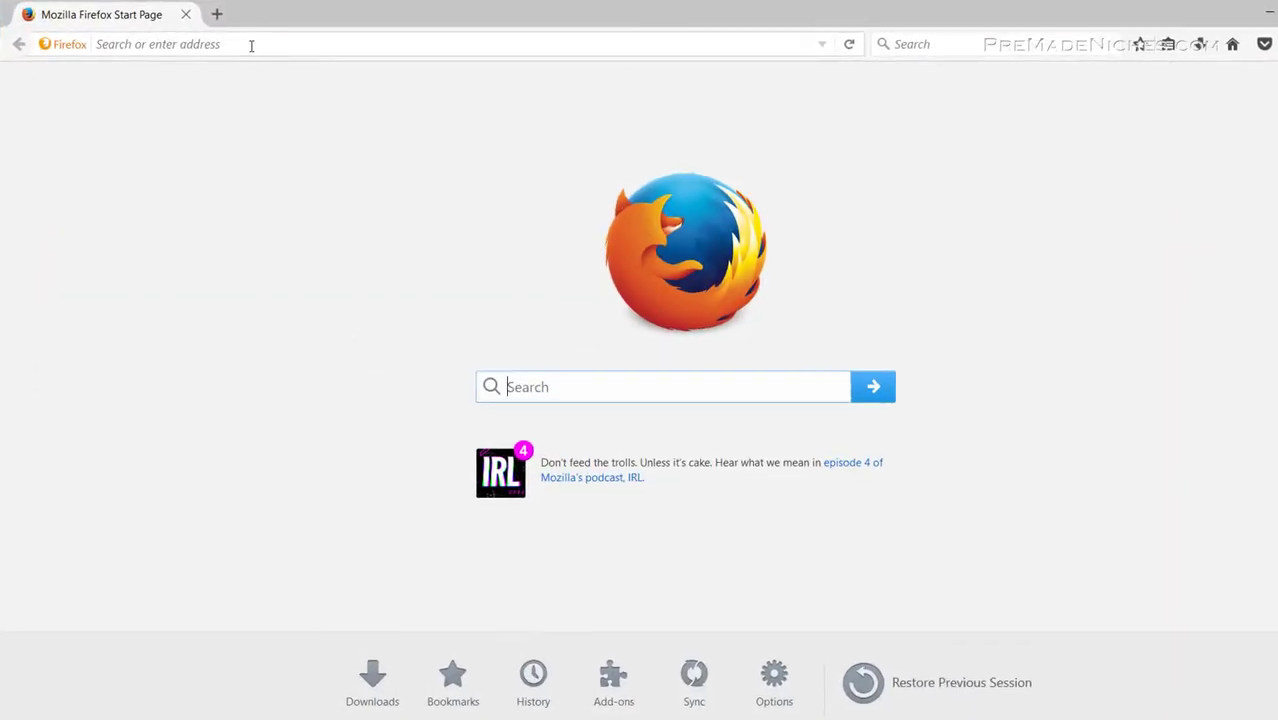
# Step: Enter pmniches.com/cpanel in Firefox's address bar
pyautogui.click(247, 45)
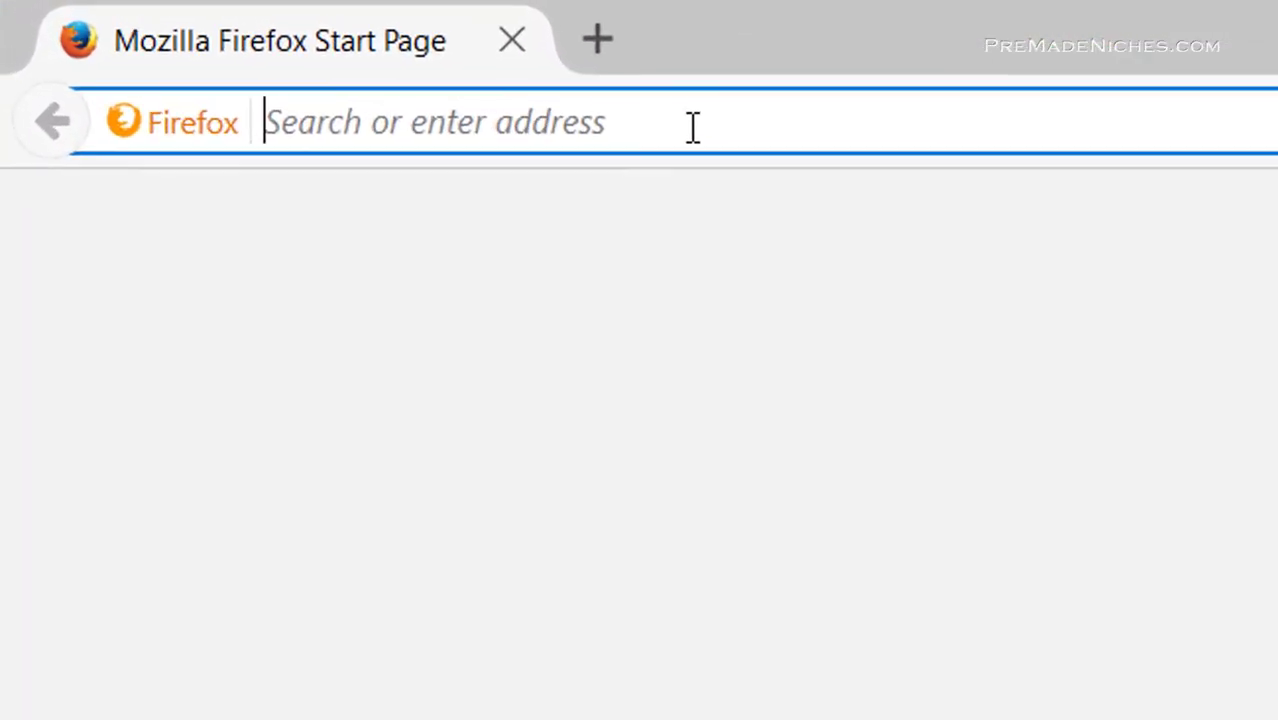
pyautogui.write('p')
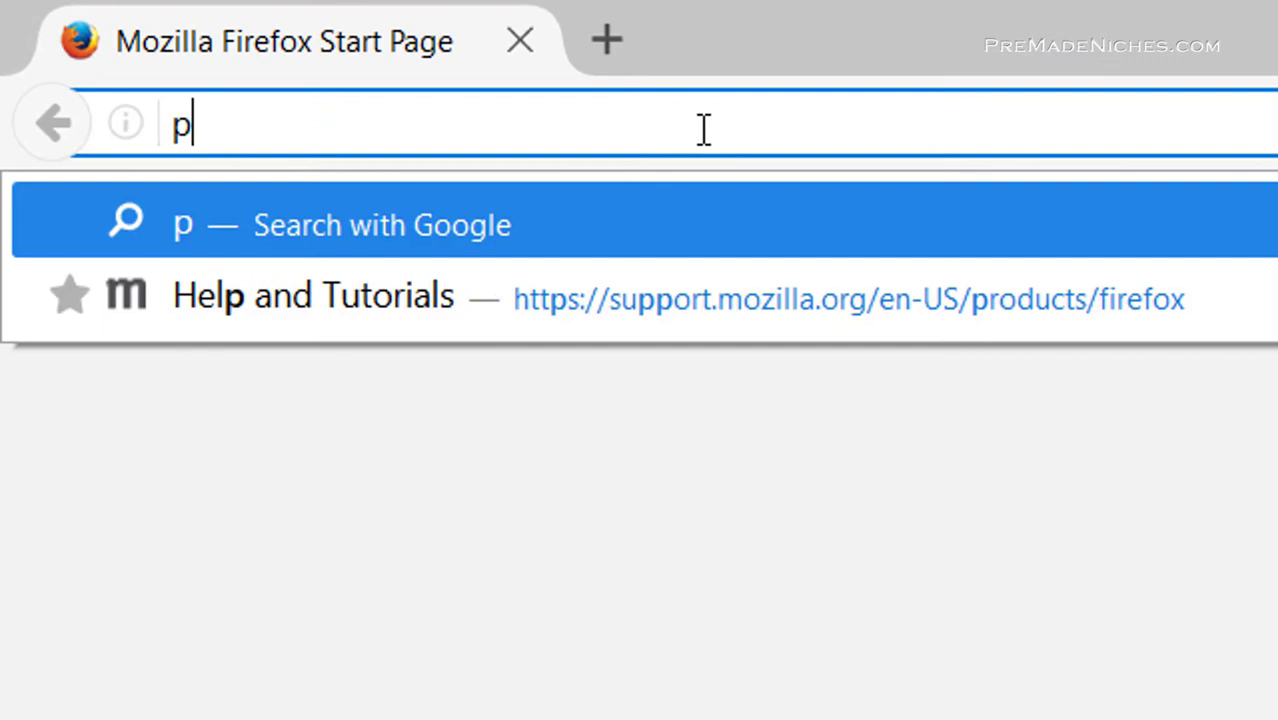
pyautogui.write('mniches.com/')
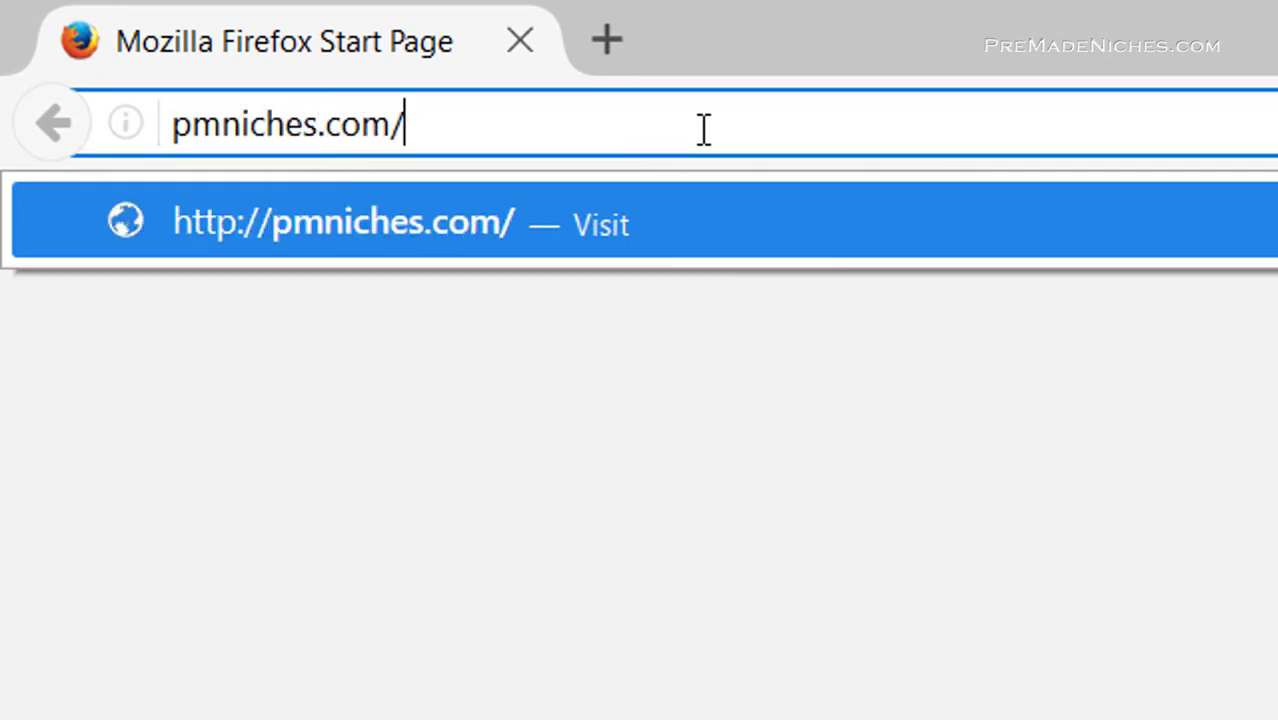
pyautogui.write('cpanel')
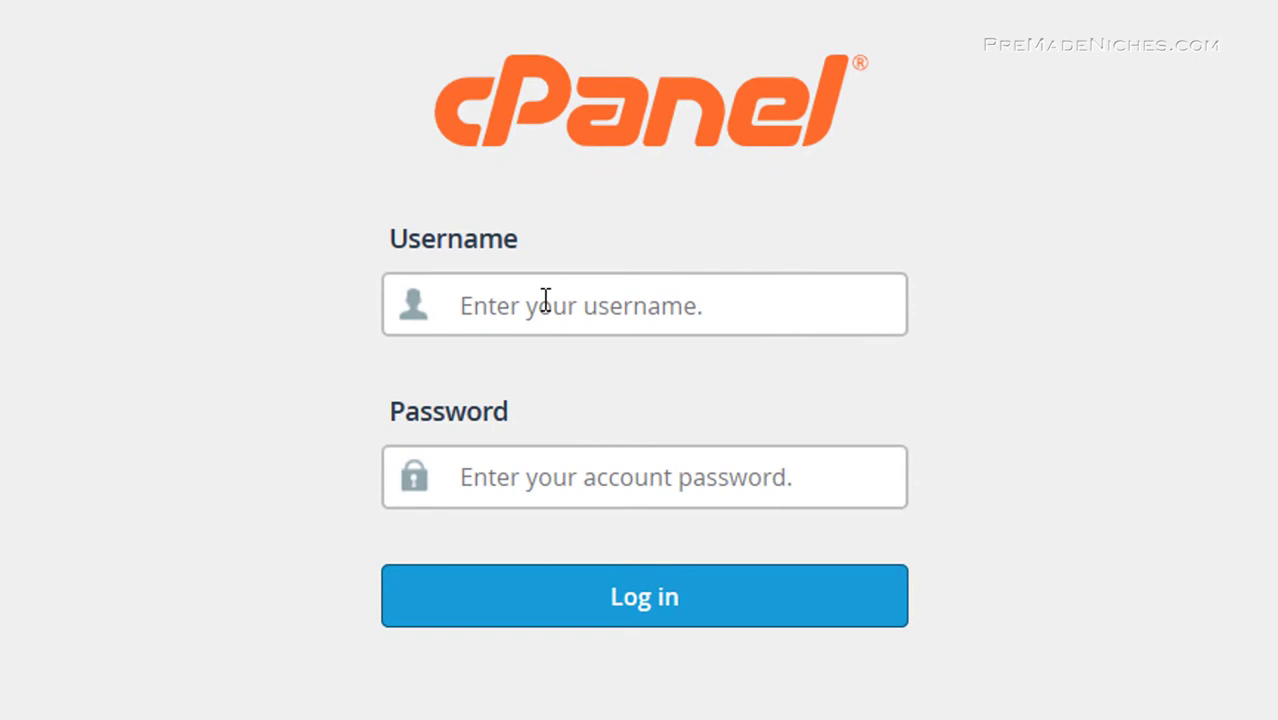
# Step: Log in to cPanel with the hosting account's username and password
pyautogui.write('pms8gr07')
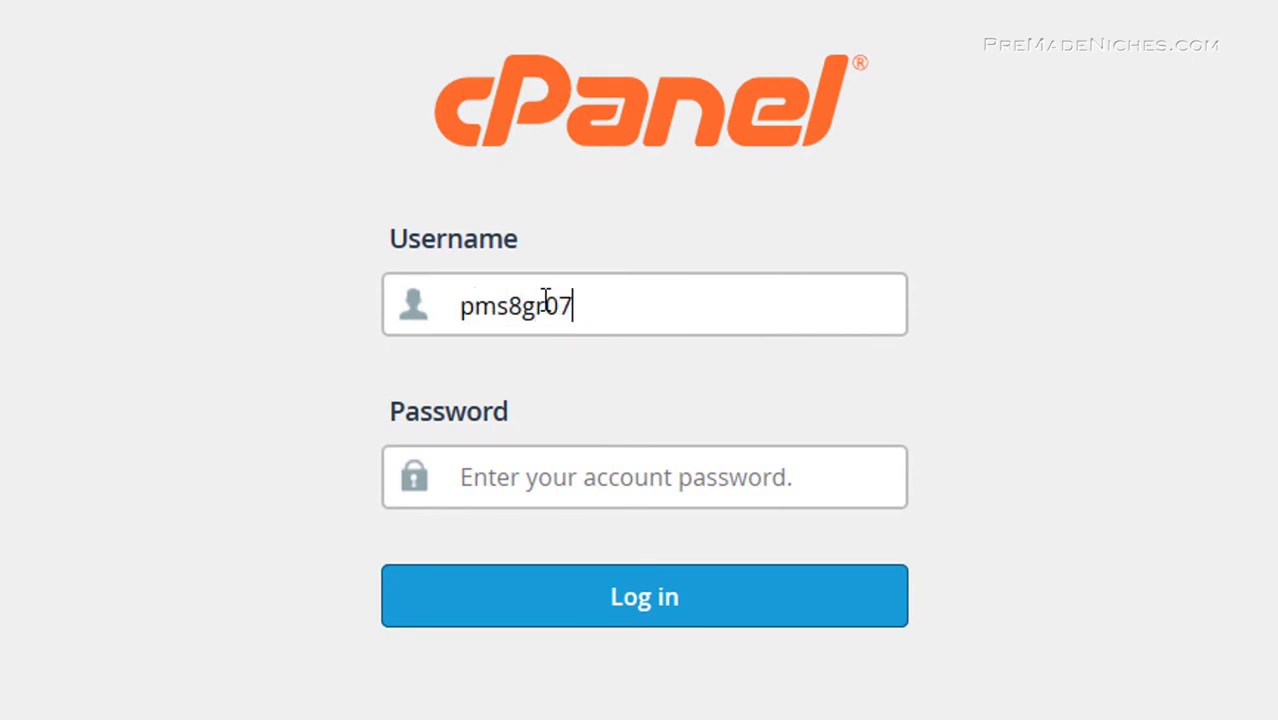
pyautogui.click(577, 463)
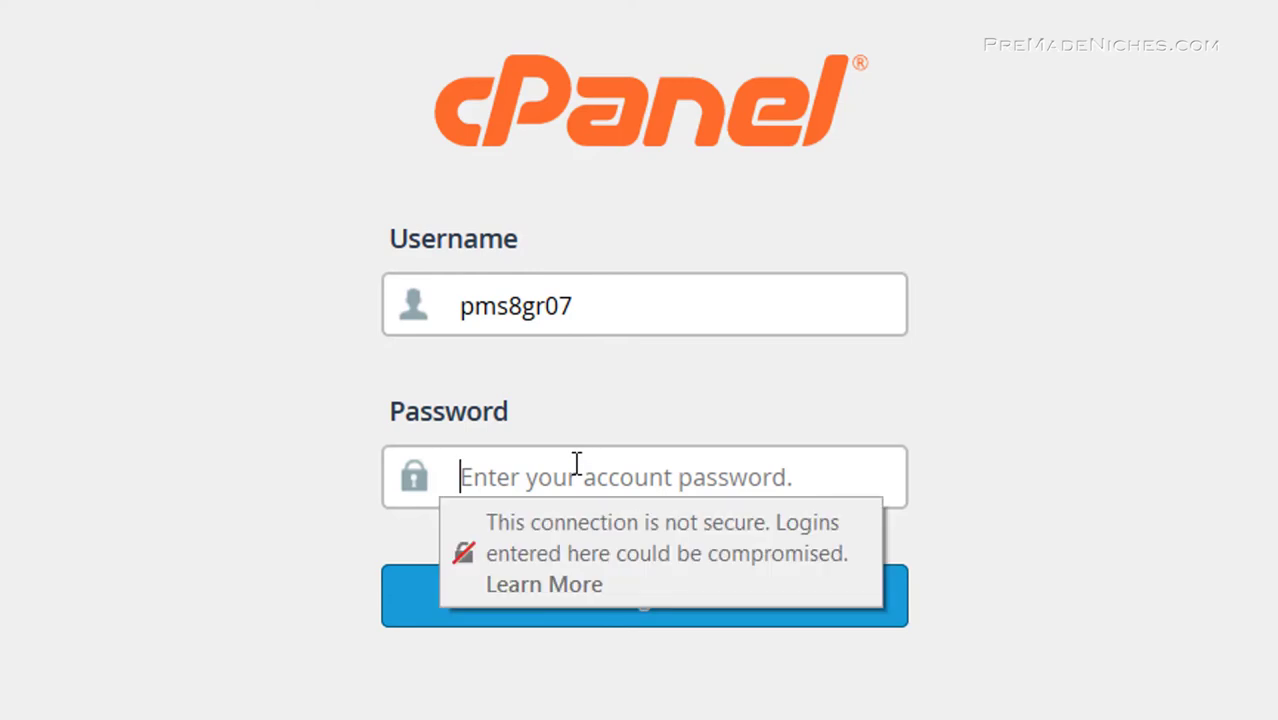
pyautogui.write('••')
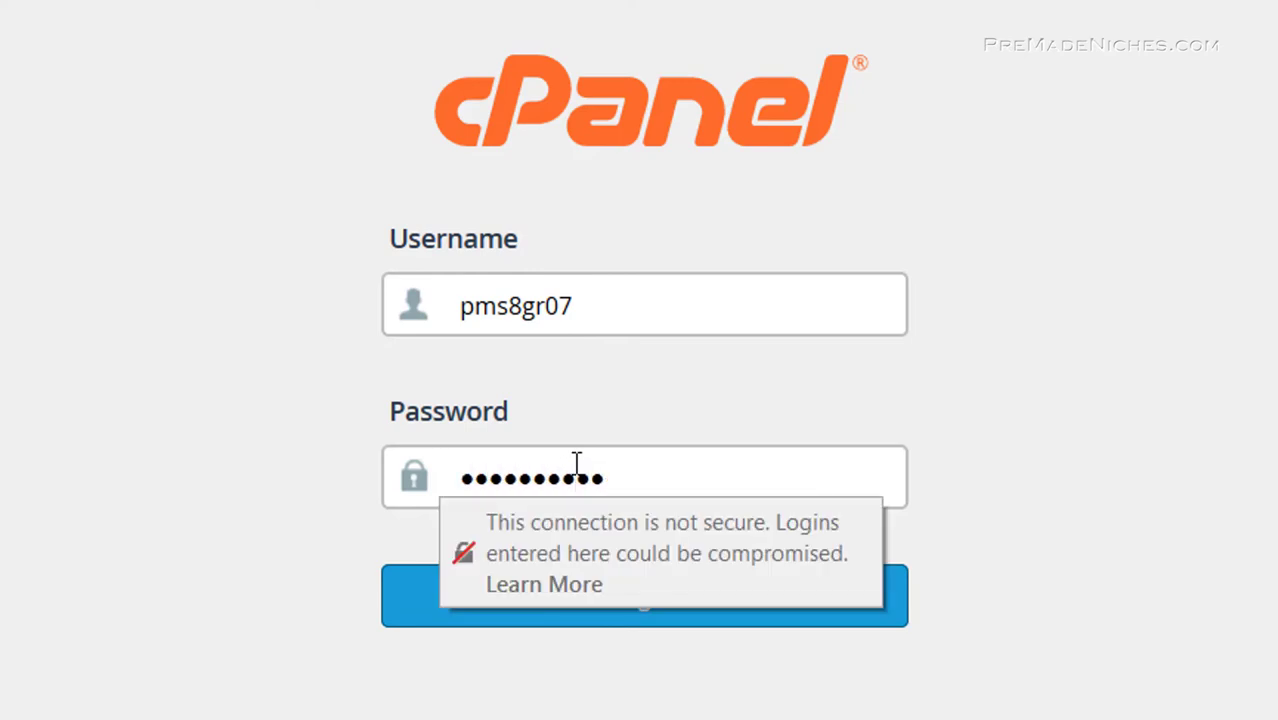
pyautogui.click(656, 590)
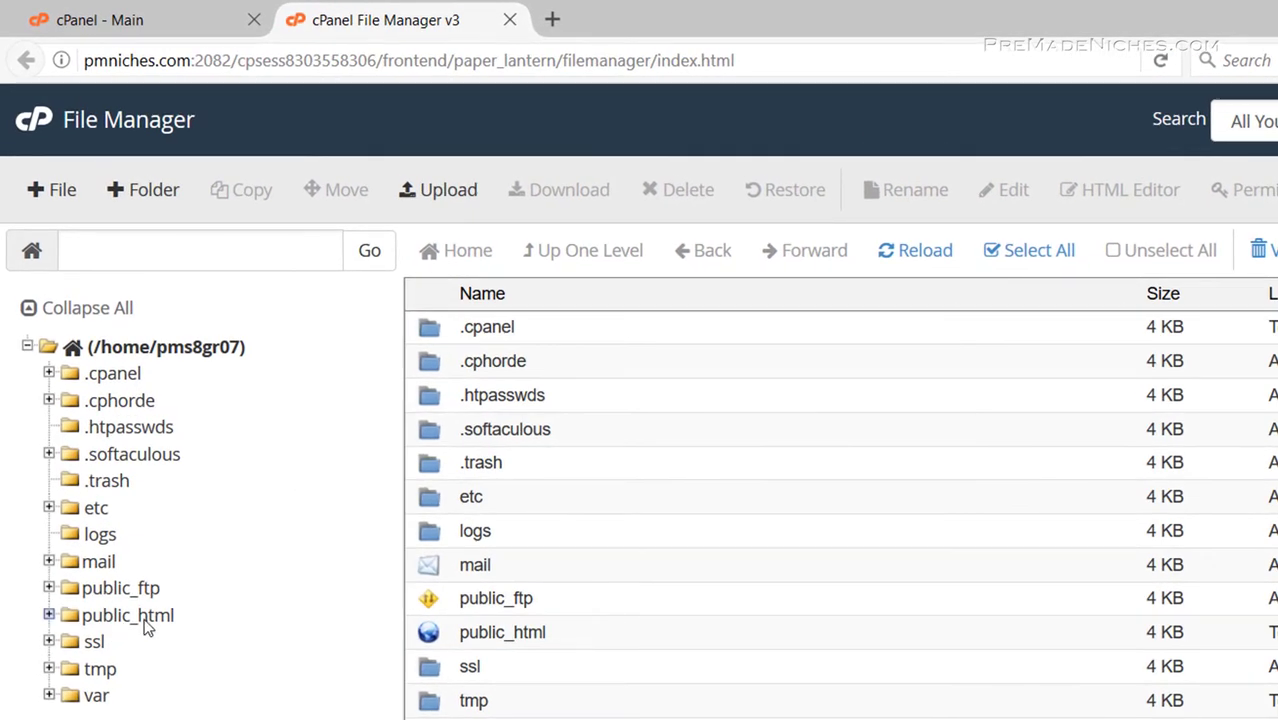
# Step: Delete all five files from public_html in File Manager and bring up its Upload page
pyautogui.click(144, 618)
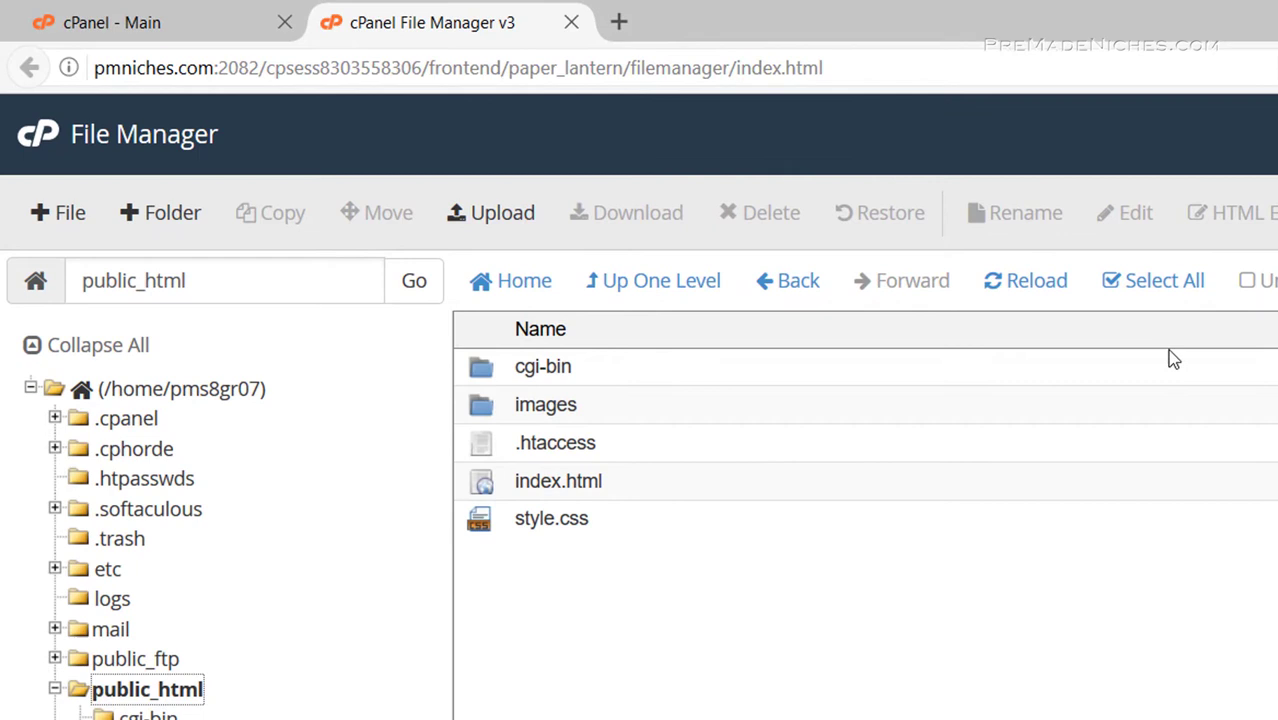
pyautogui.click(1152, 290)
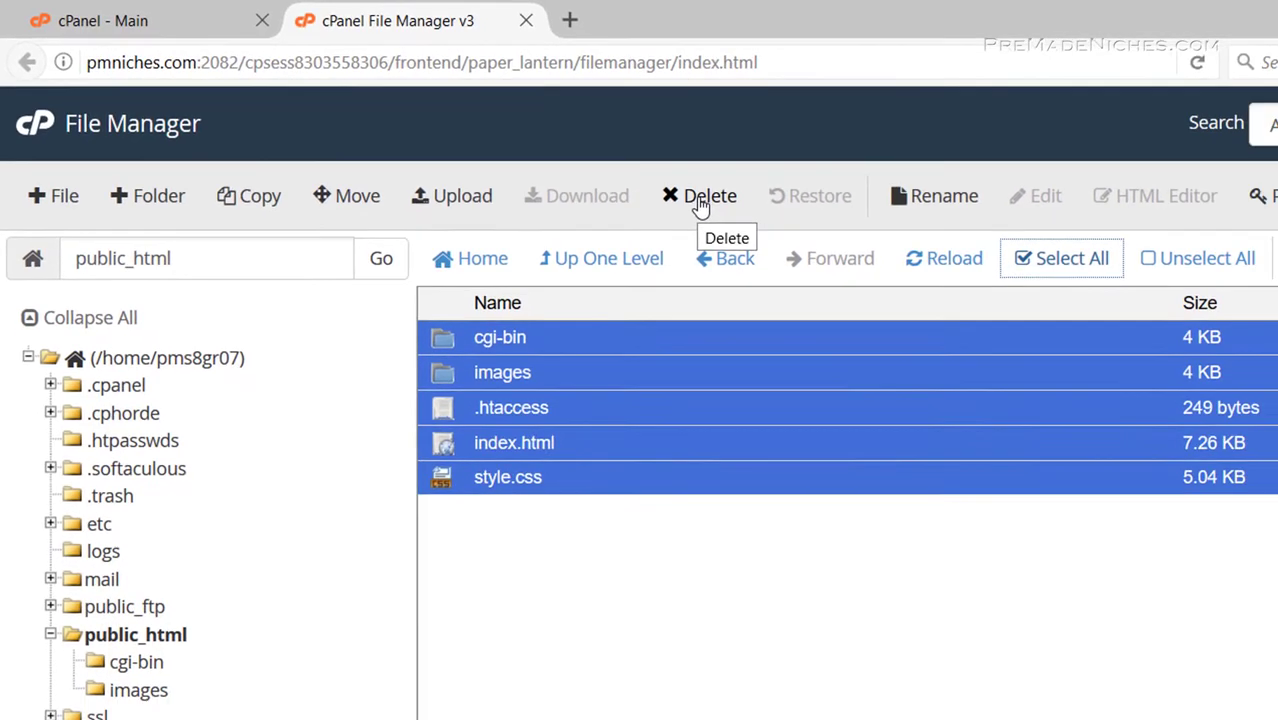
pyautogui.click(760, 222)
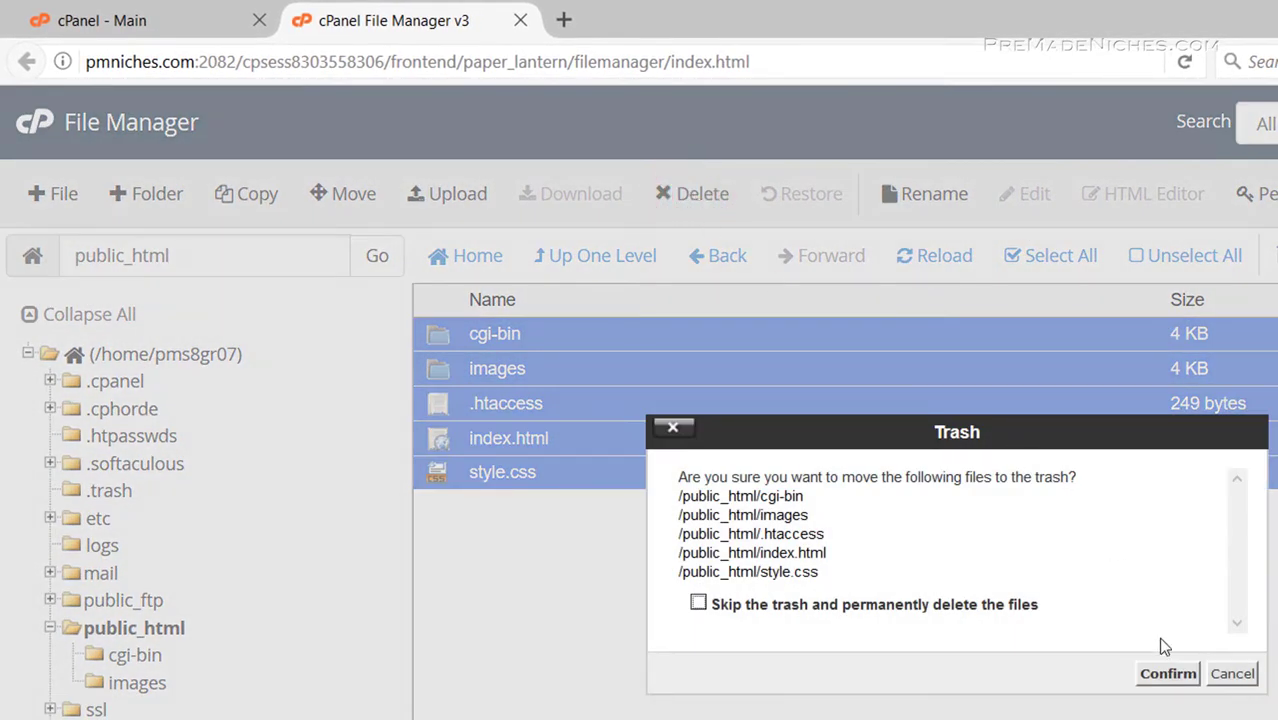
pyautogui.click(1165, 675)
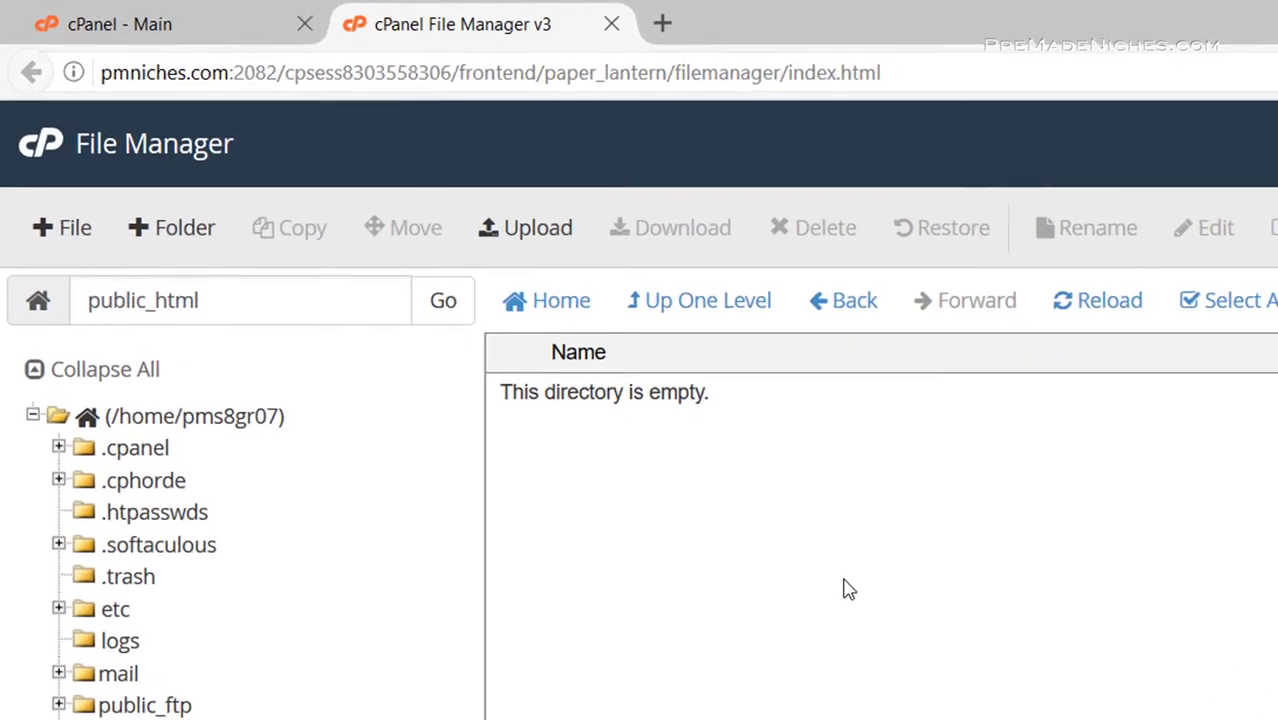
pyautogui.click(563, 250)
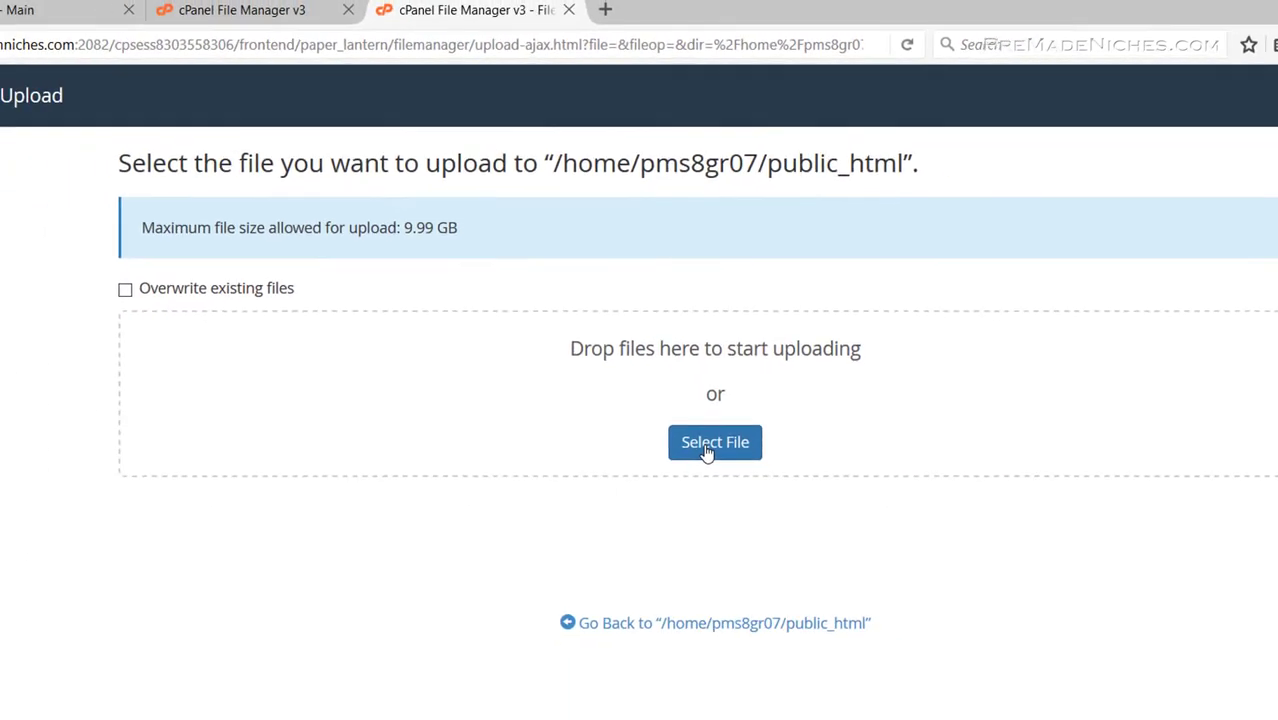
# Step: Upload index.php from D:\PreMadeNiches\Wealth Abundance\Files to Upload into public_html
pyautogui.click(667, 546)
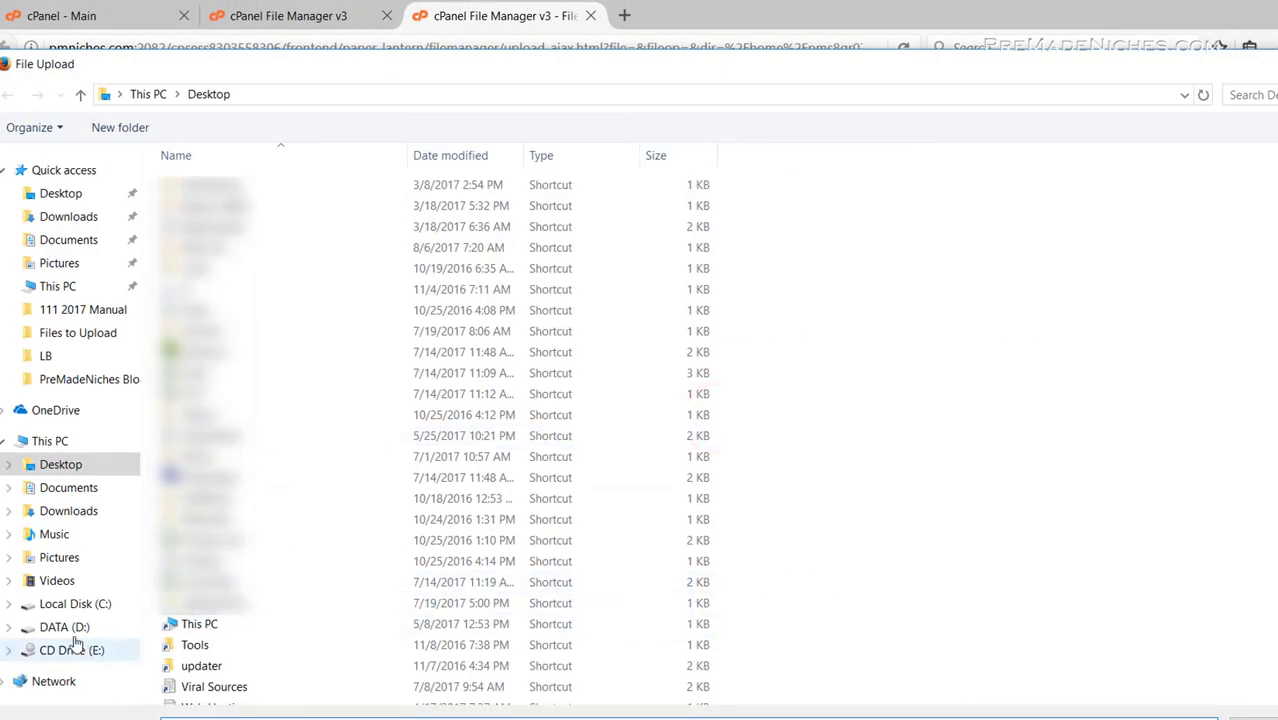
pyautogui.click(64, 627)
pyautogui.doubleClick(224, 520)
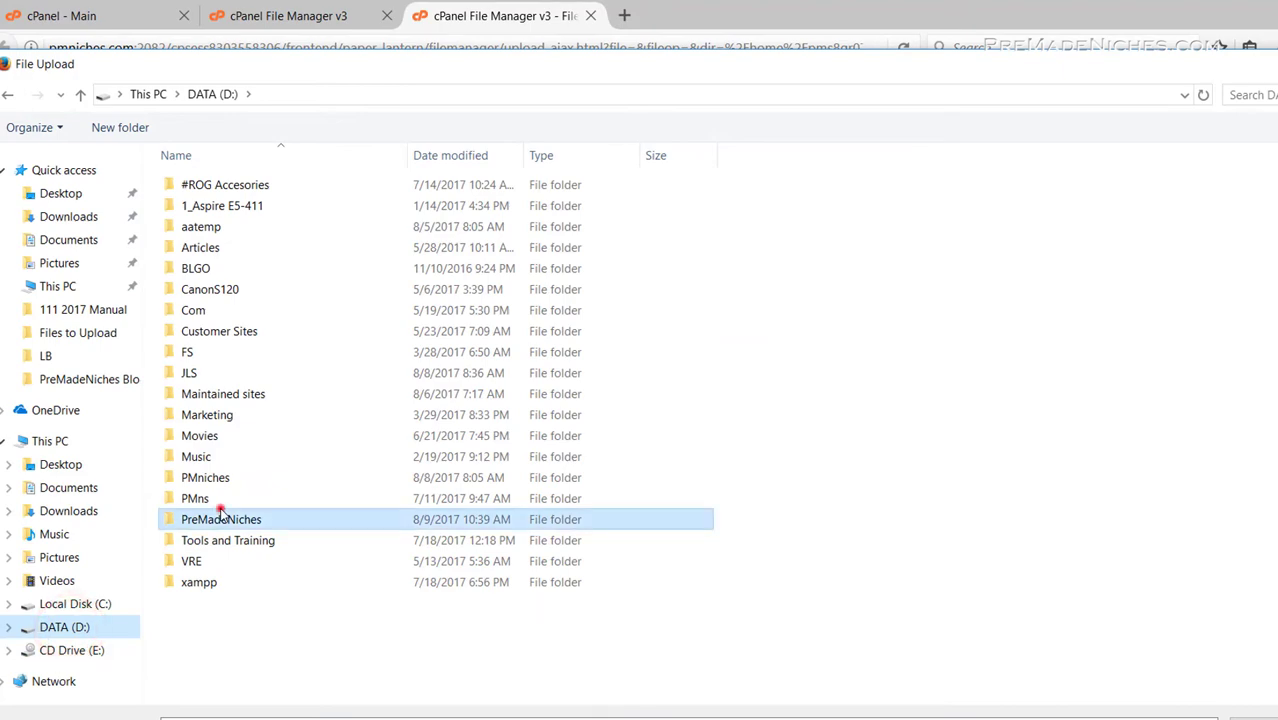
pyautogui.doubleClick(336, 278)
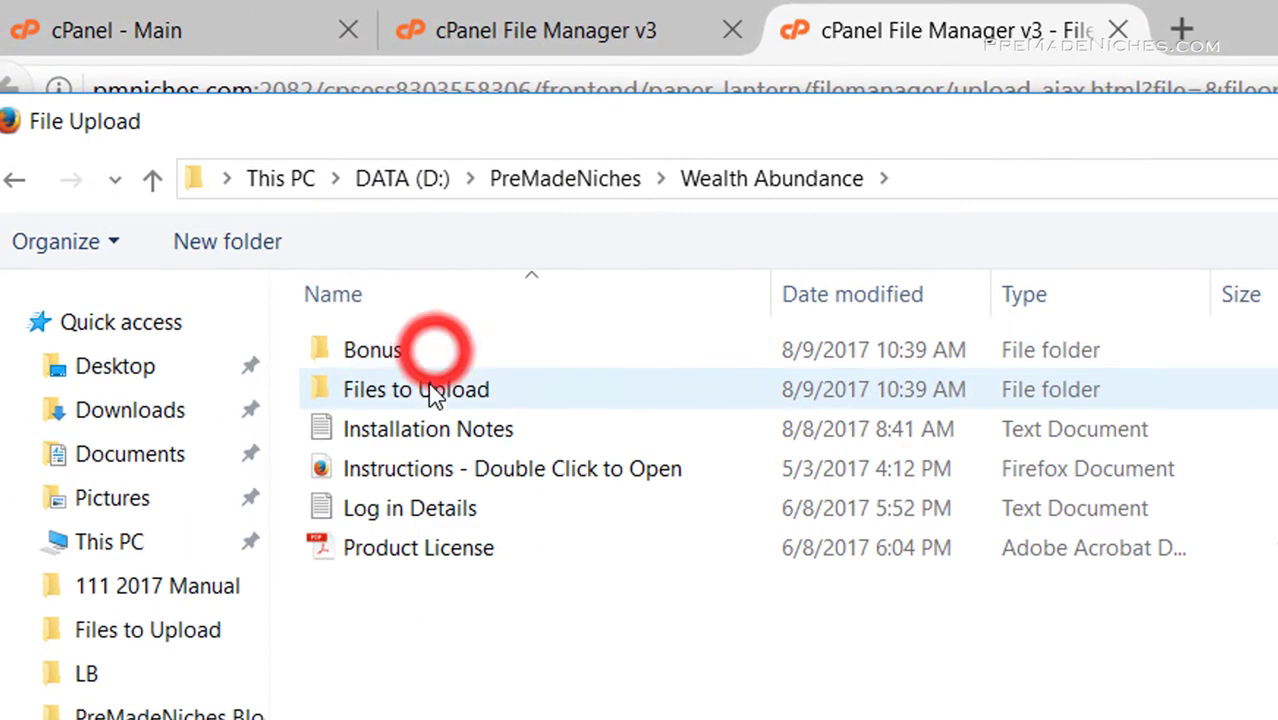
pyautogui.click(422, 397)
pyautogui.doubleClick(422, 397)
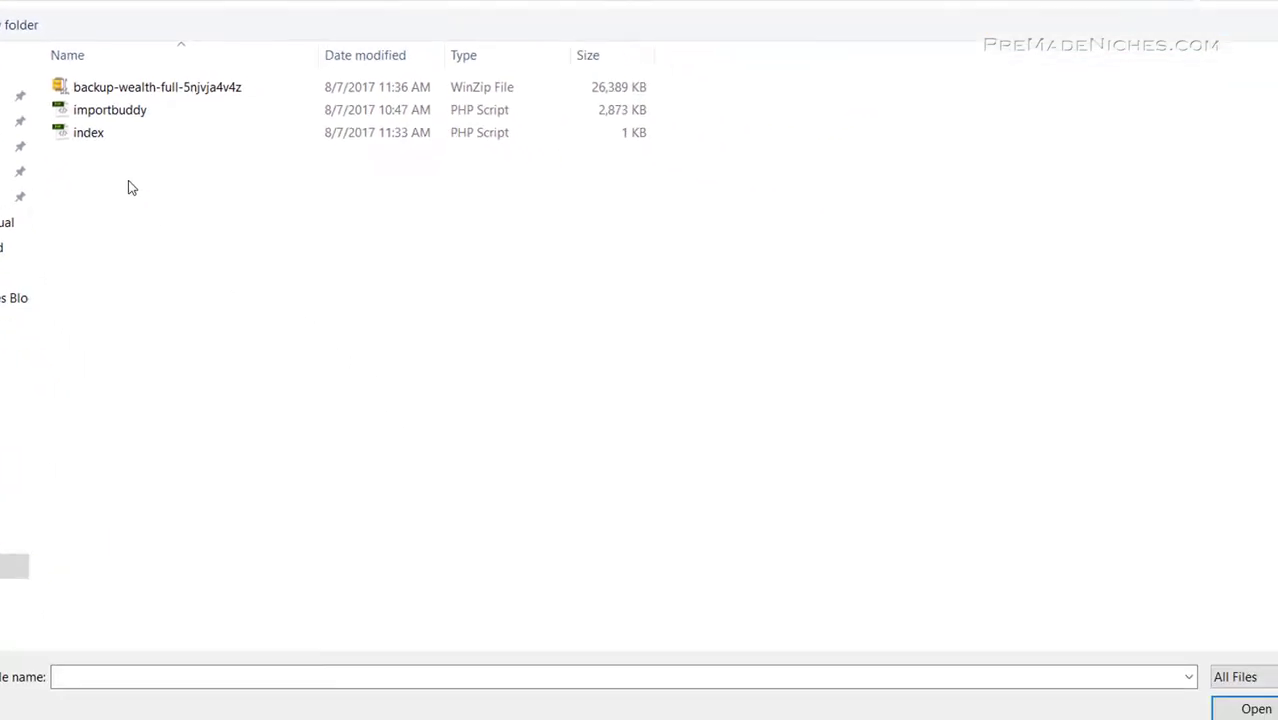
pyautogui.click(97, 126)
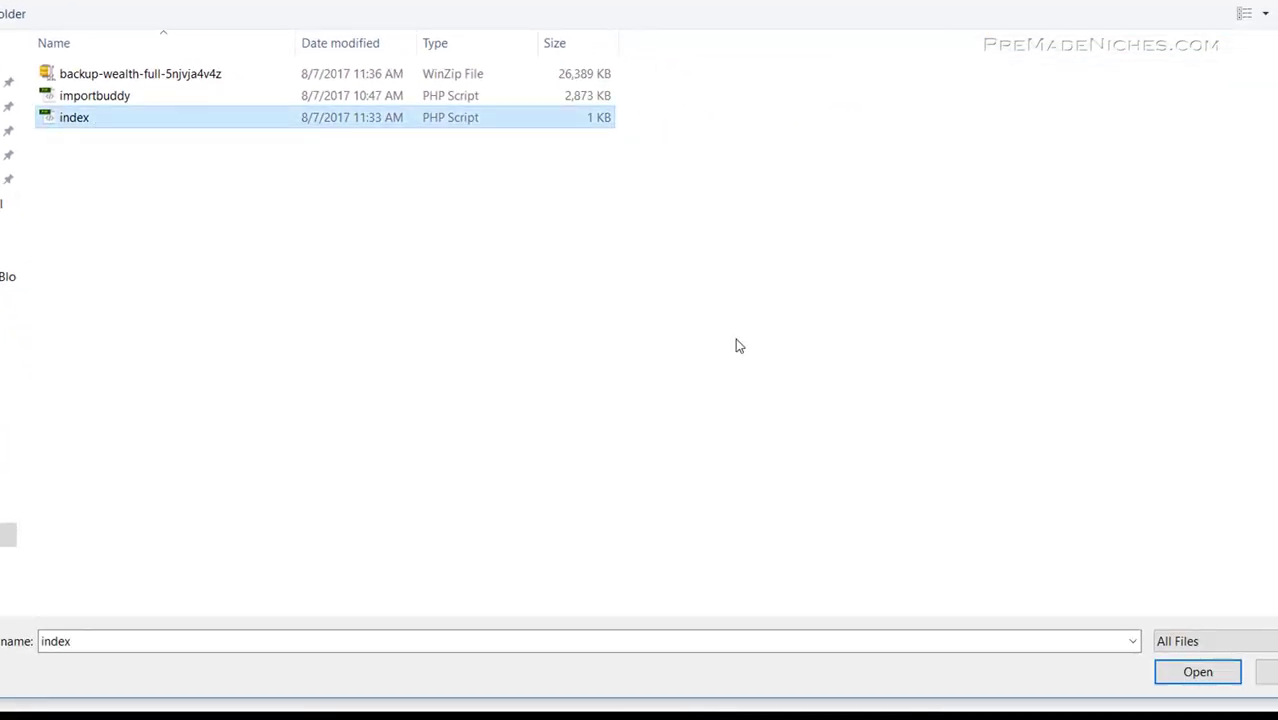
pyautogui.click(1180, 672)
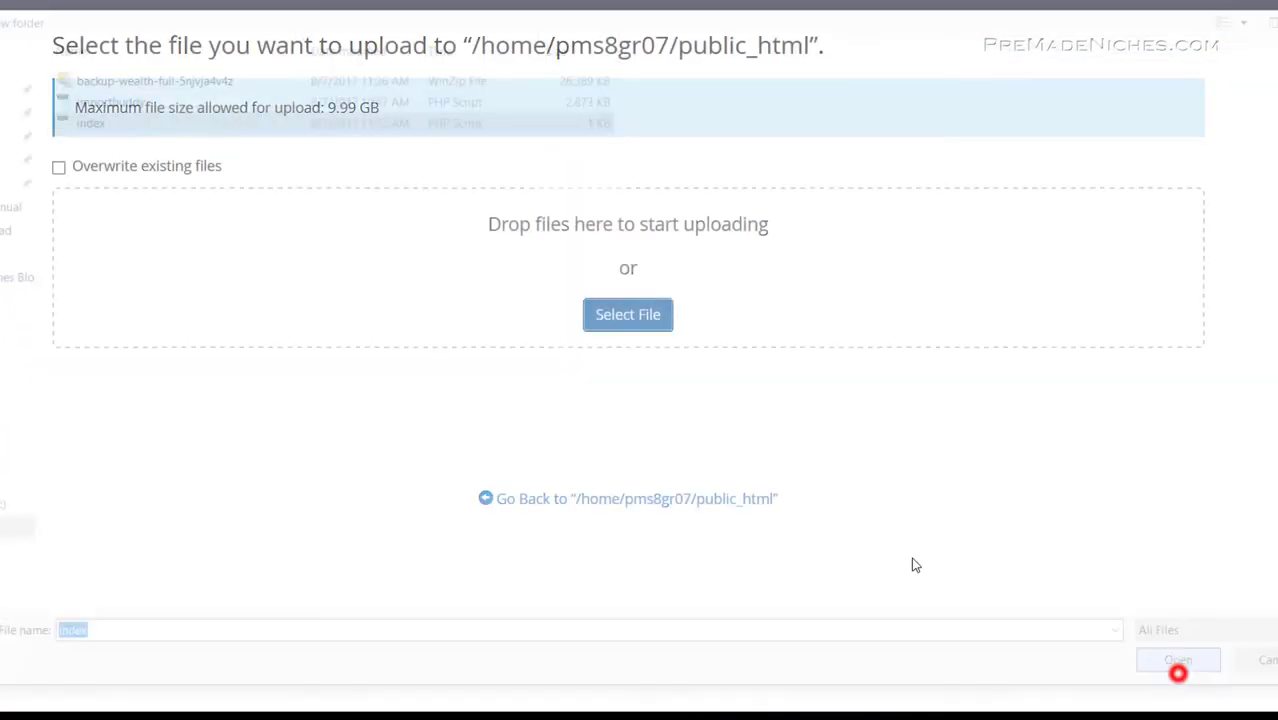
# Step: Upload importbuddy.php and backup-wealth-full-5njvja4v4z.zip to public_html as well
pyautogui.click(629, 318)
pyautogui.click(197, 100)
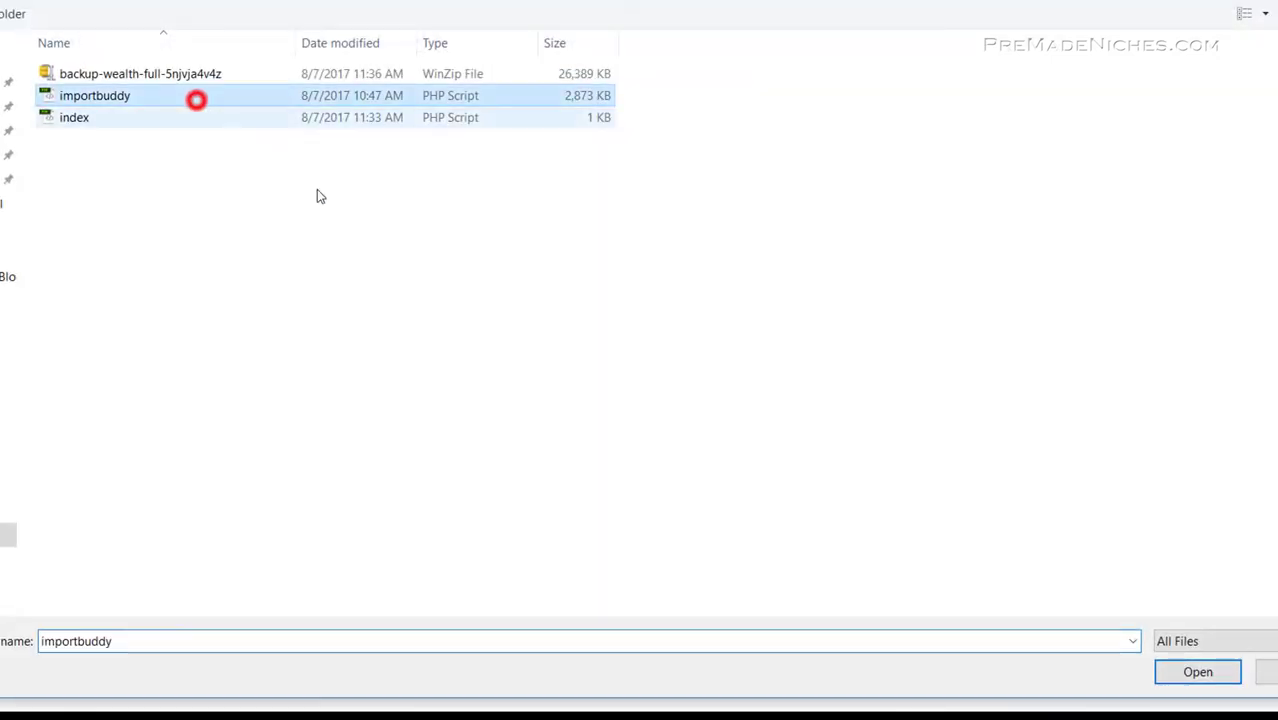
pyautogui.click(1190, 672)
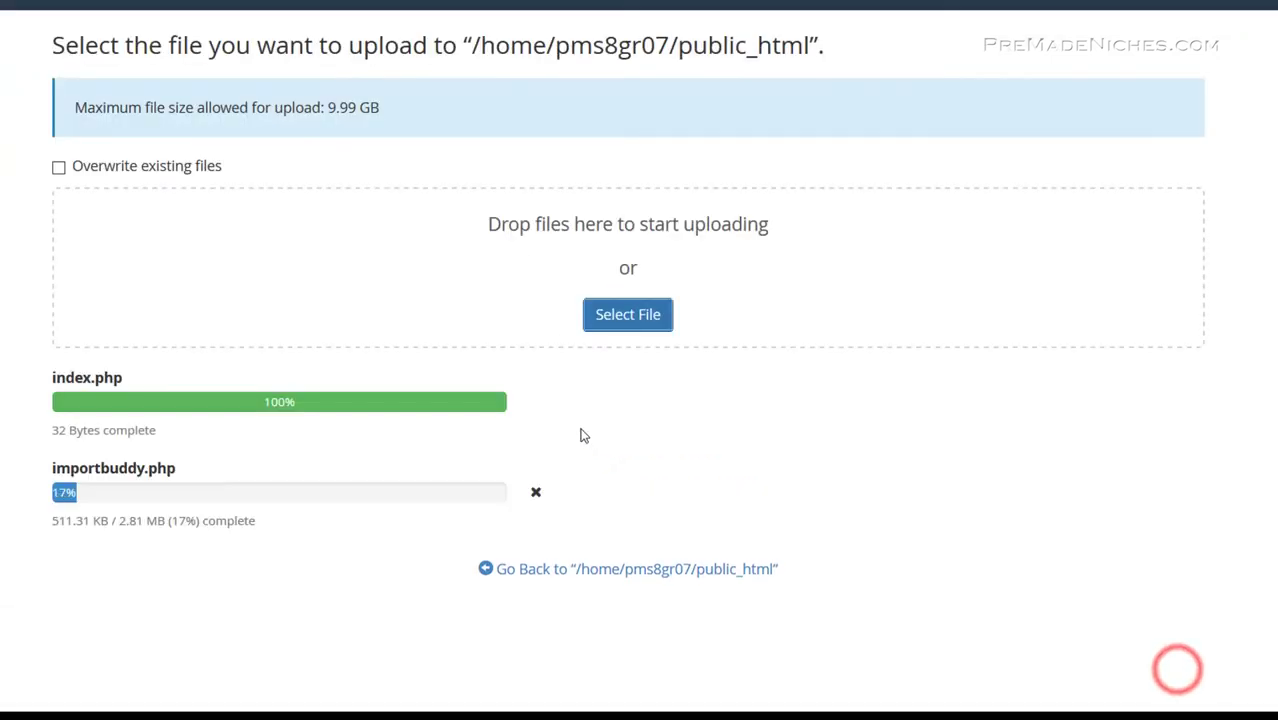
pyautogui.click(614, 318)
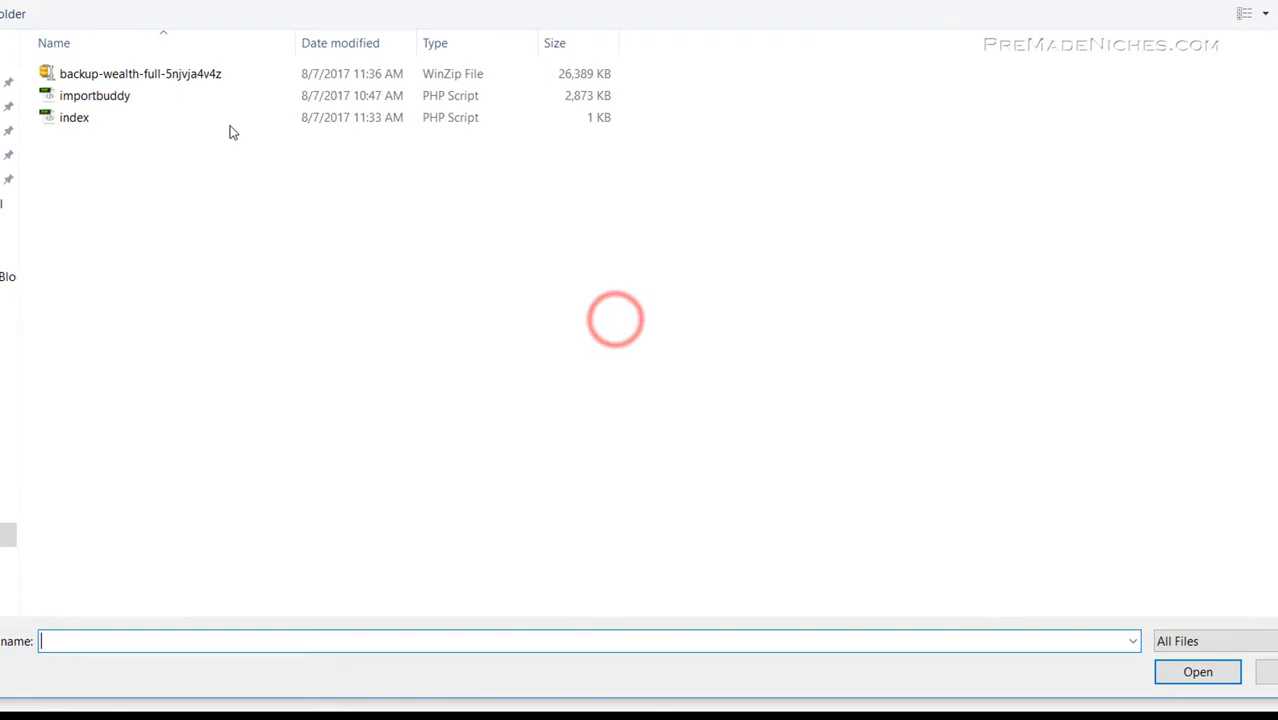
pyautogui.click(211, 74)
pyautogui.click(1190, 672)
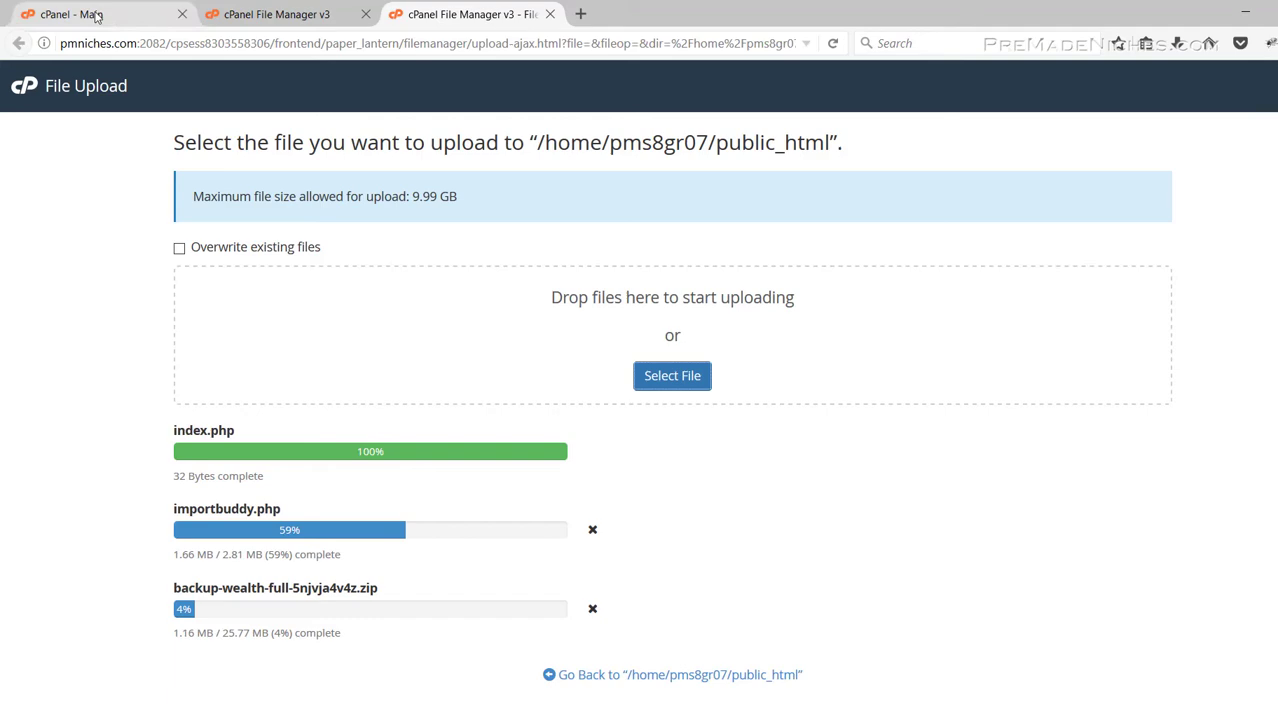
# Step: Return to the cPanel - Main tab and launch the MySQL Database Wizard from Databases
pyautogui.click(97, 17)
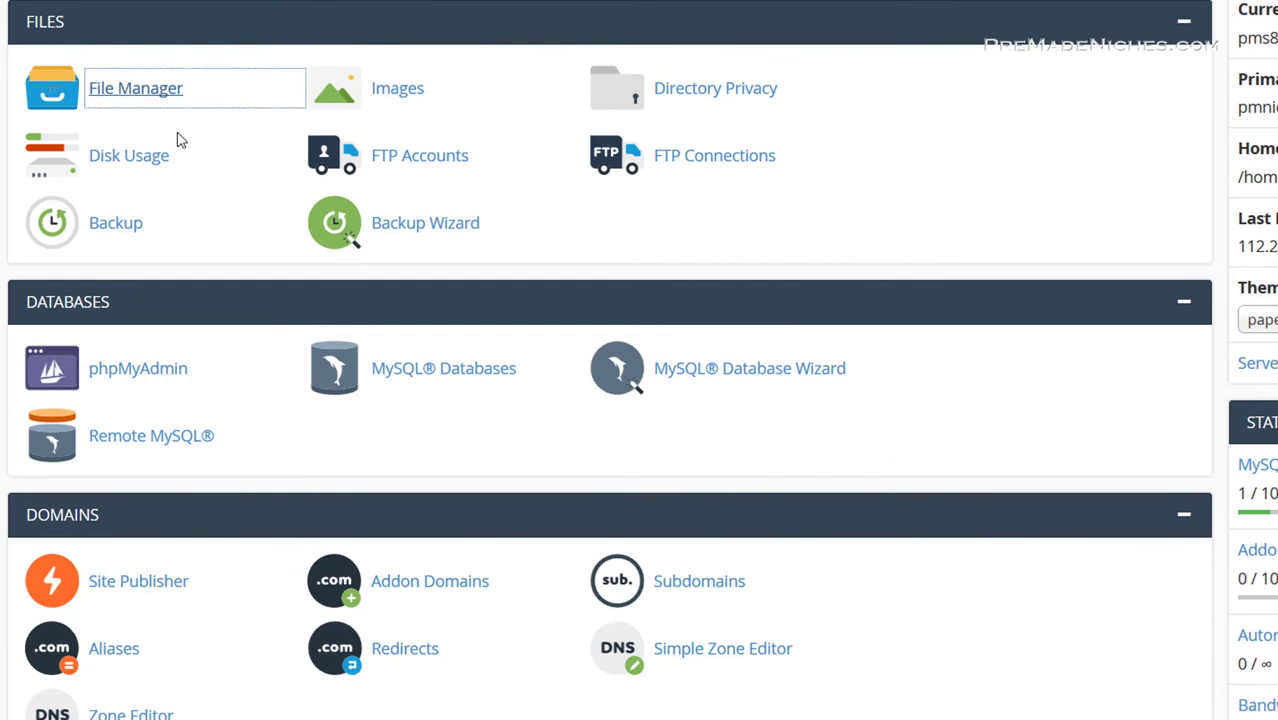
pyautogui.click(735, 381)
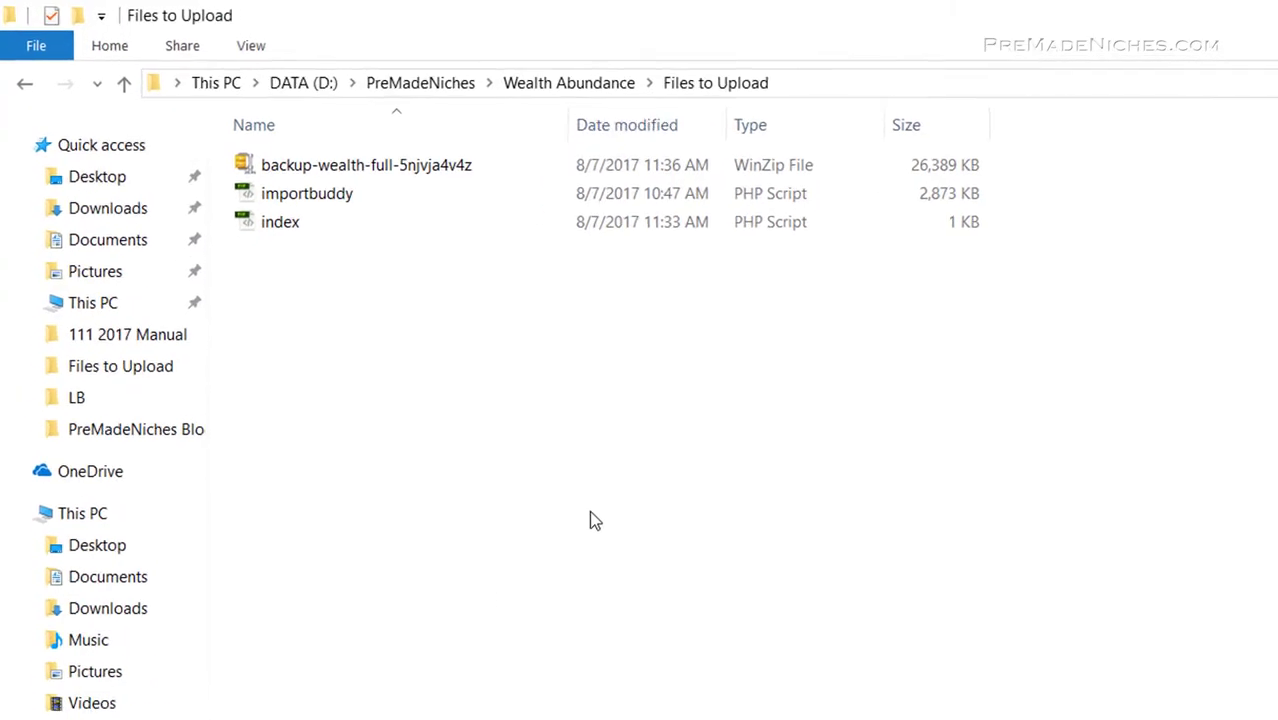
# Step: Go back up to Wealth Abundance and open Installation Notes in Notepad
pyautogui.click(827, 117)
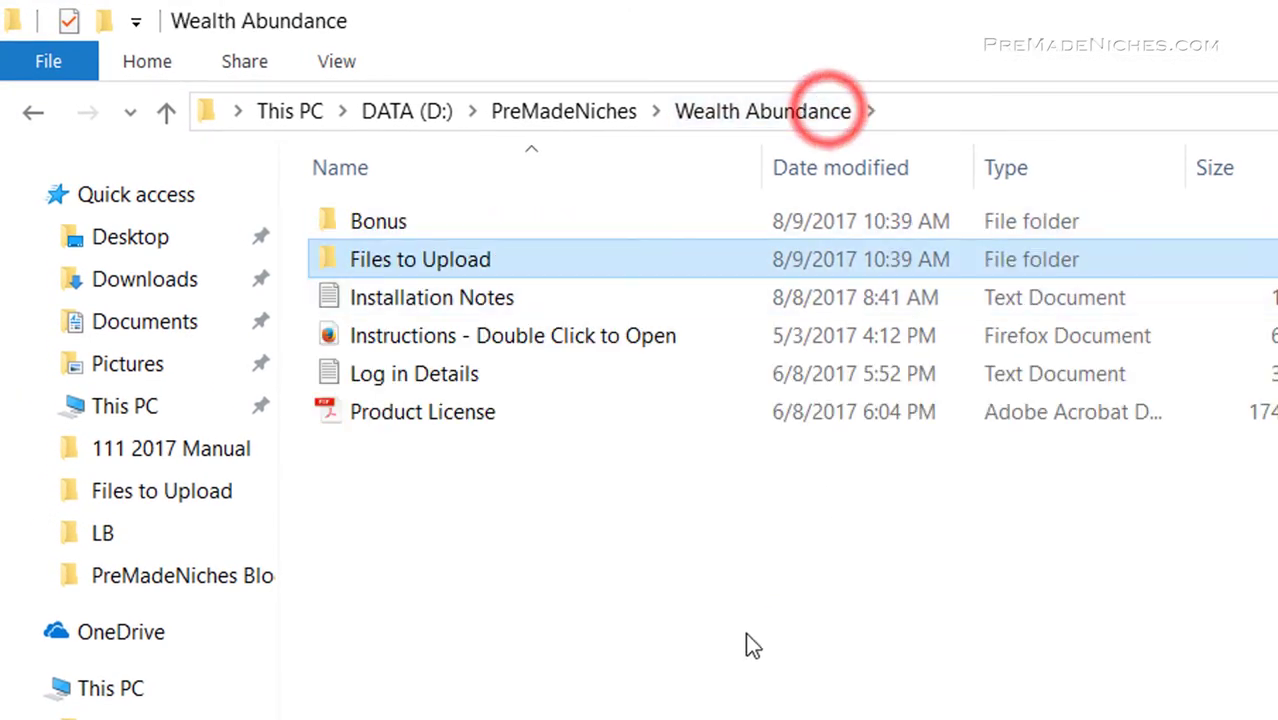
pyautogui.click(436, 300)
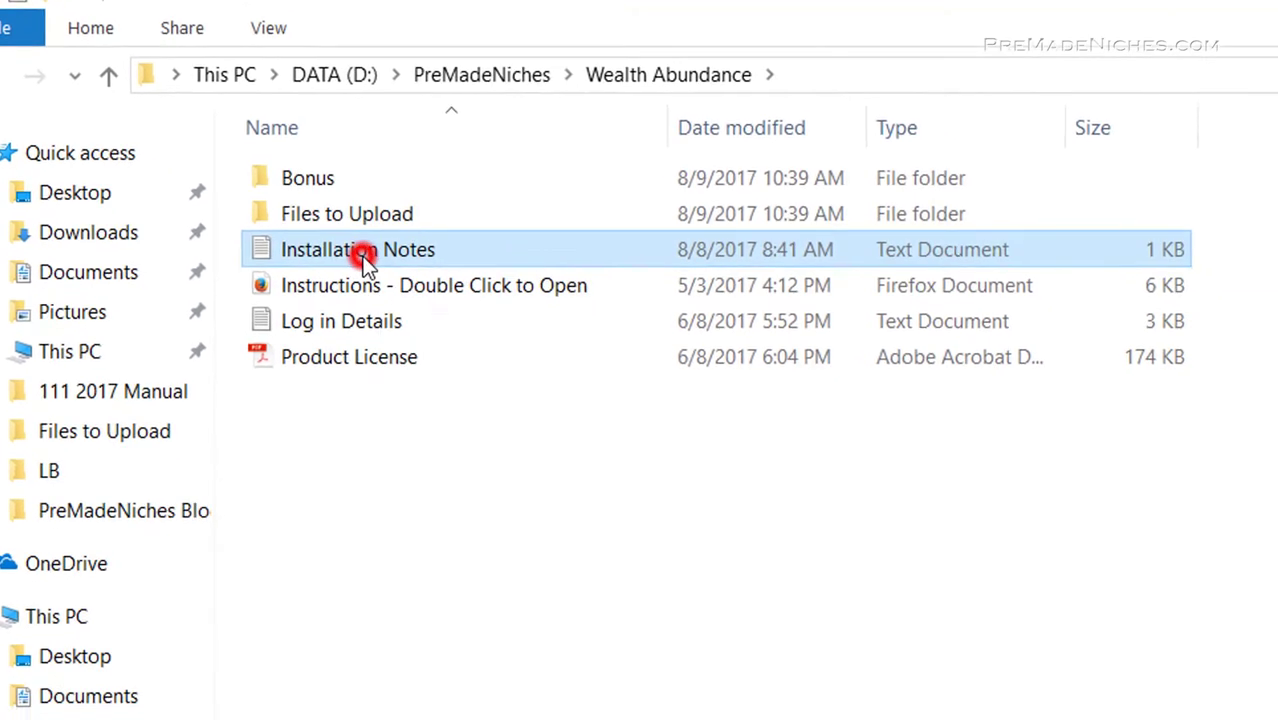
pyautogui.doubleClick(365, 258)
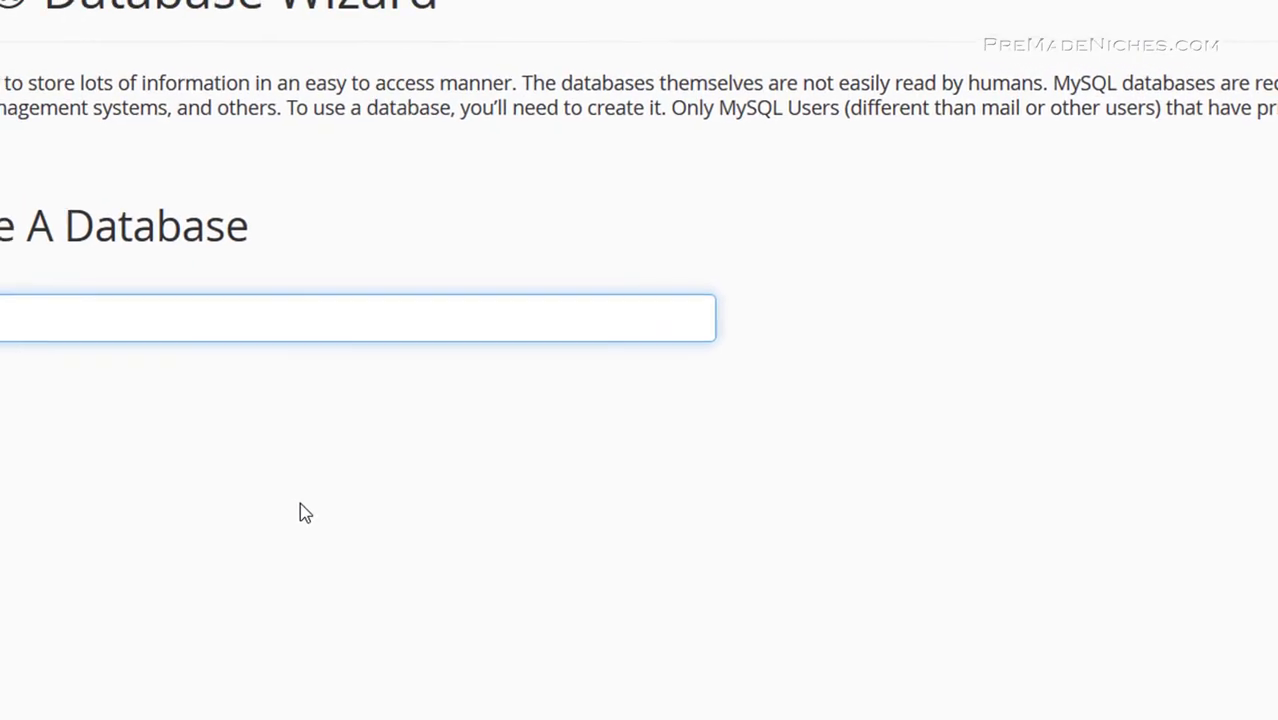
# Step: Name the new database forexblog39847 and paste that name onto the notes' Db Name line
pyautogui.write('for')
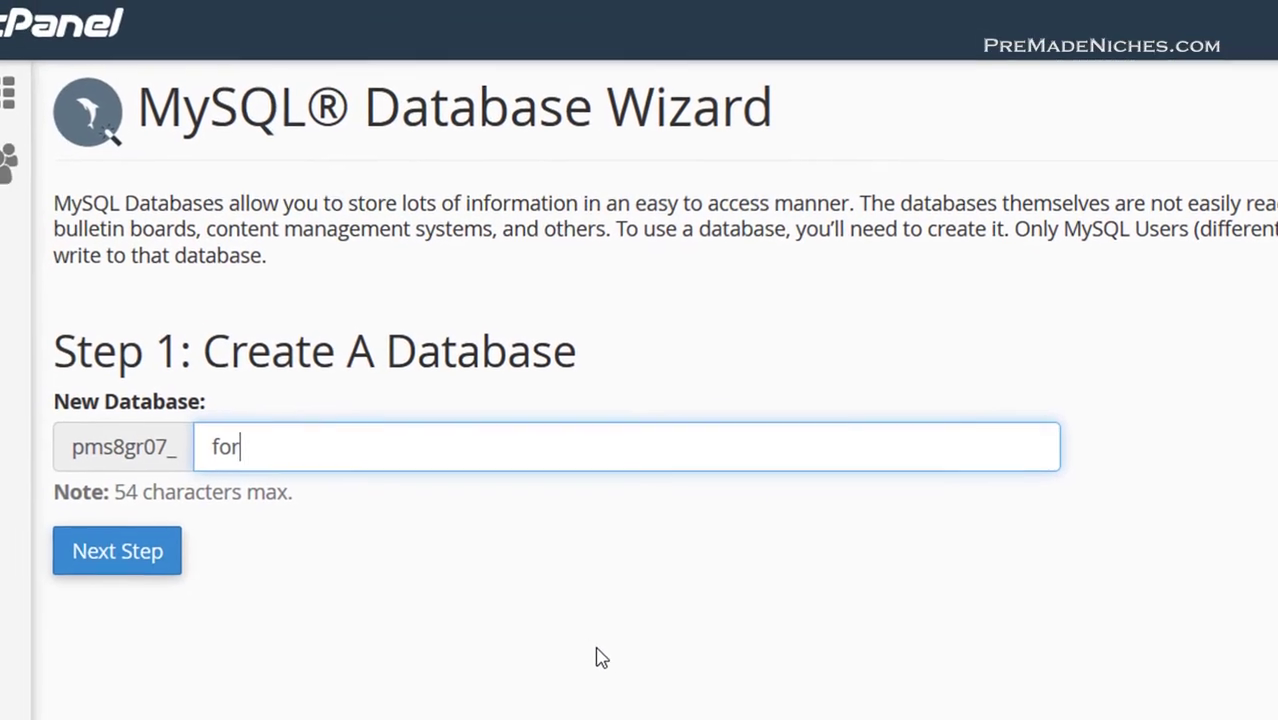
pyautogui.write('exblog39847')
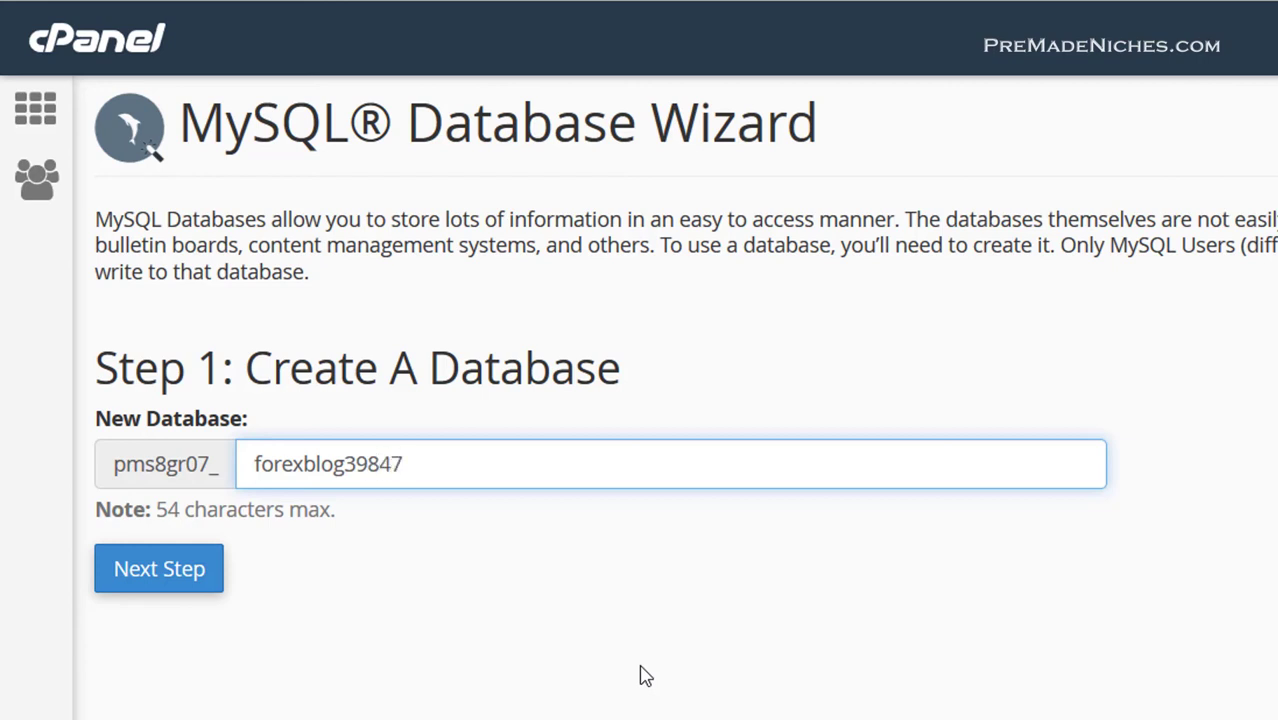
pyautogui.moveTo(501, 464); pyautogui.dragTo(250, 464)
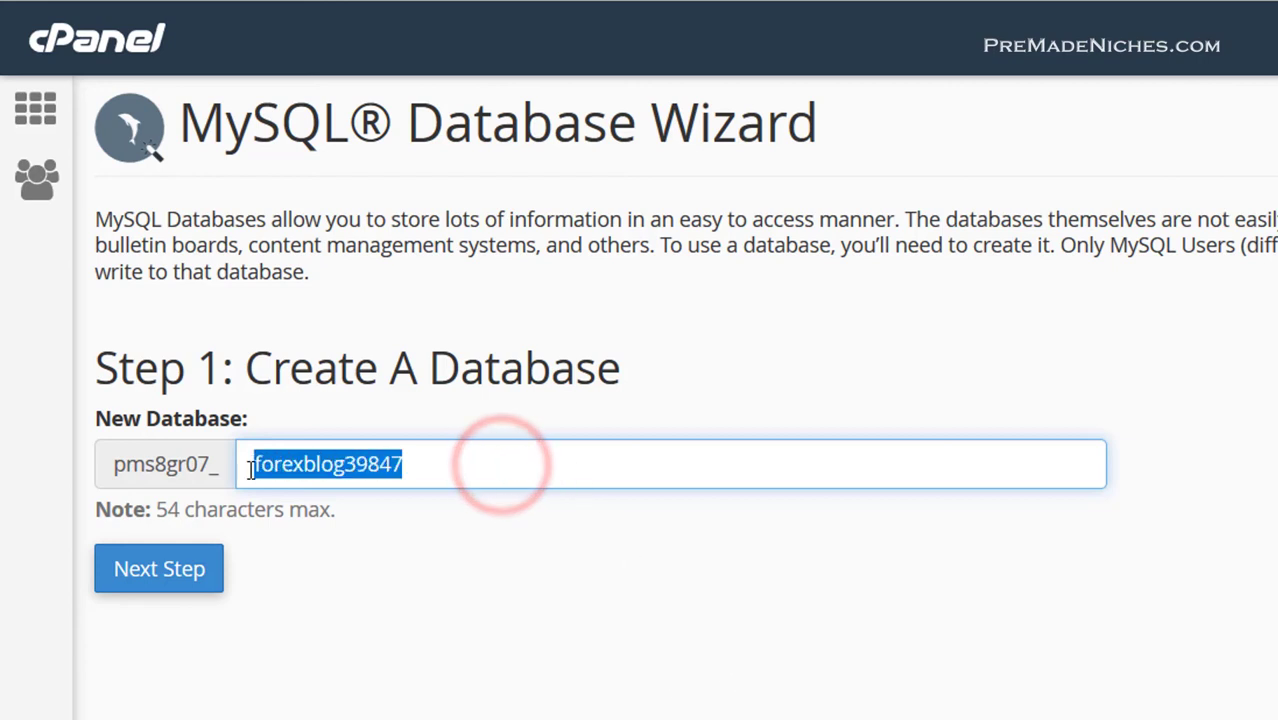
pyautogui.rightClick(386, 472)
pyautogui.click(468, 553)
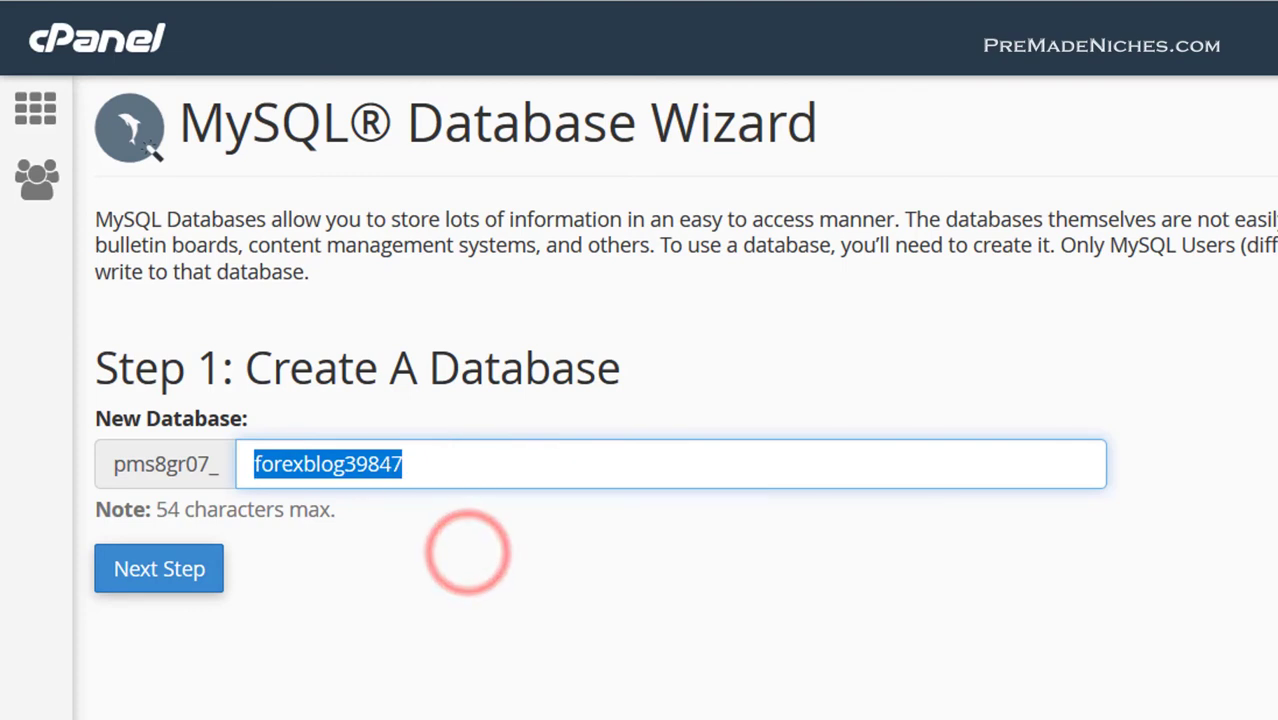
pyautogui.hotkey('alt', 'Tab')
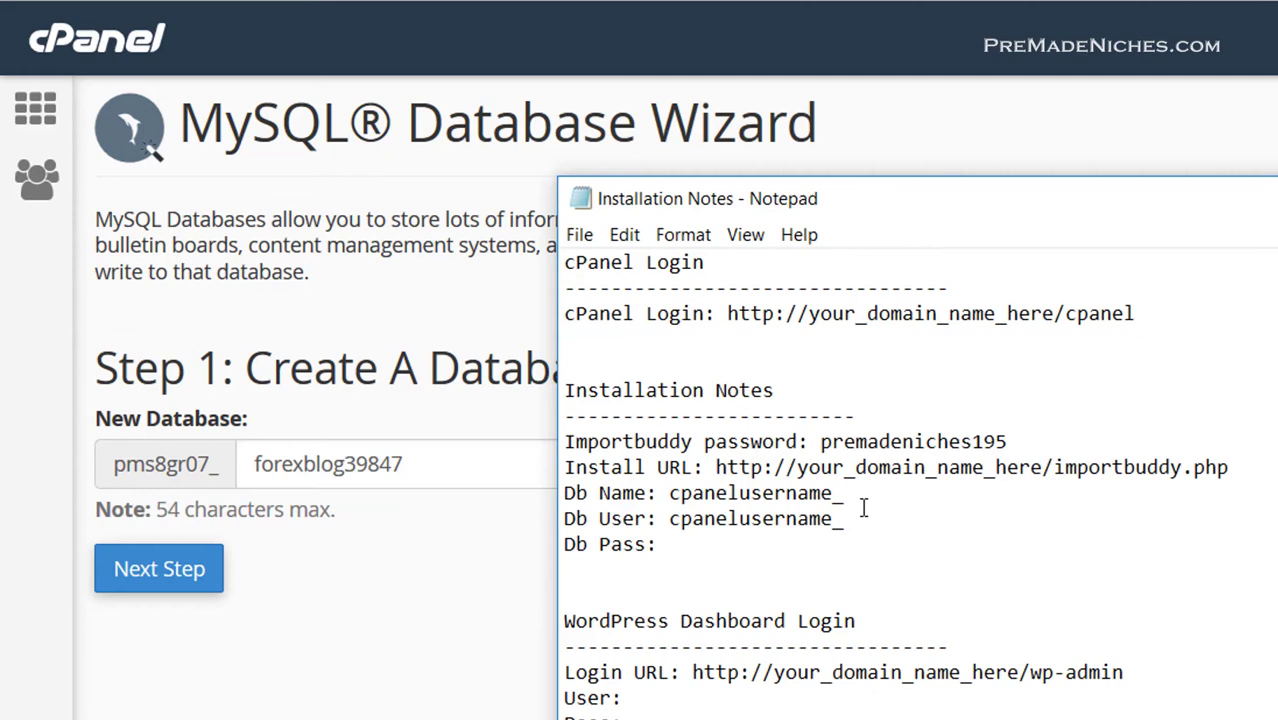
pyautogui.rightClick(858, 500)
pyautogui.click(958, 608)
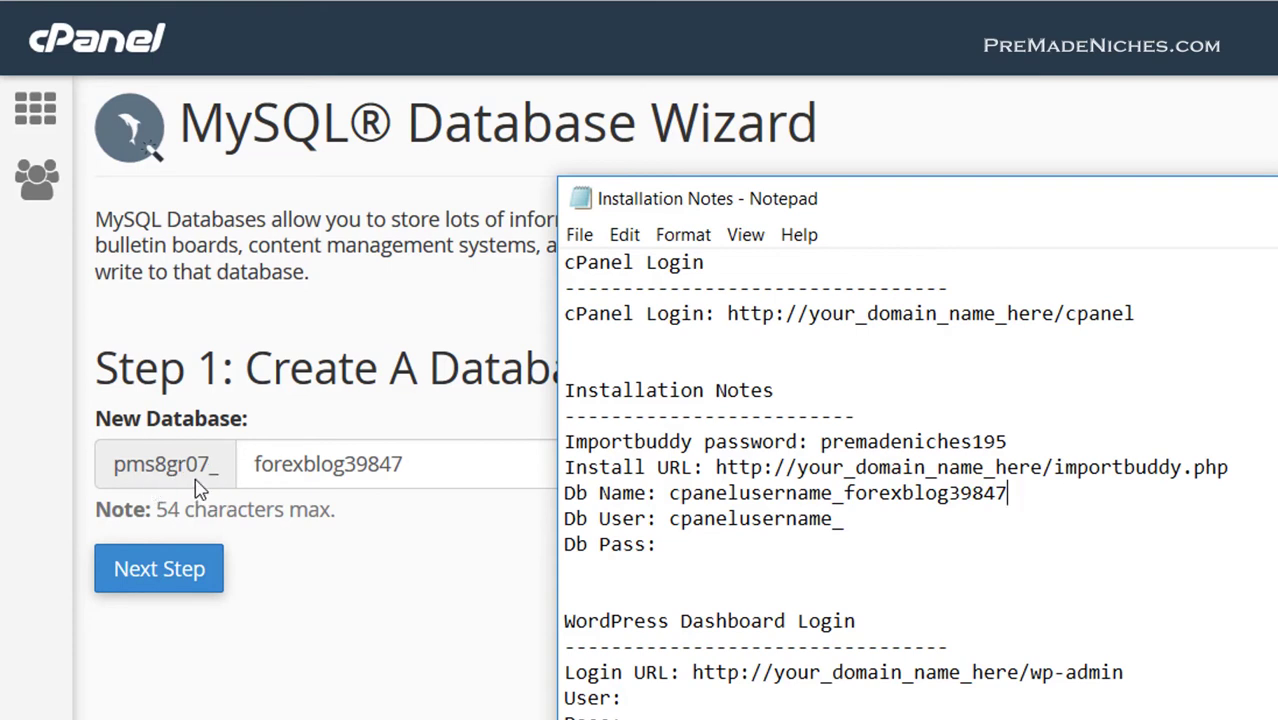
# Step: Replace the cpanelusername_ placeholders on the Db Name and Db User lines with pms8gr07_
pyautogui.moveTo(113, 464); pyautogui.dragTo(222, 470)
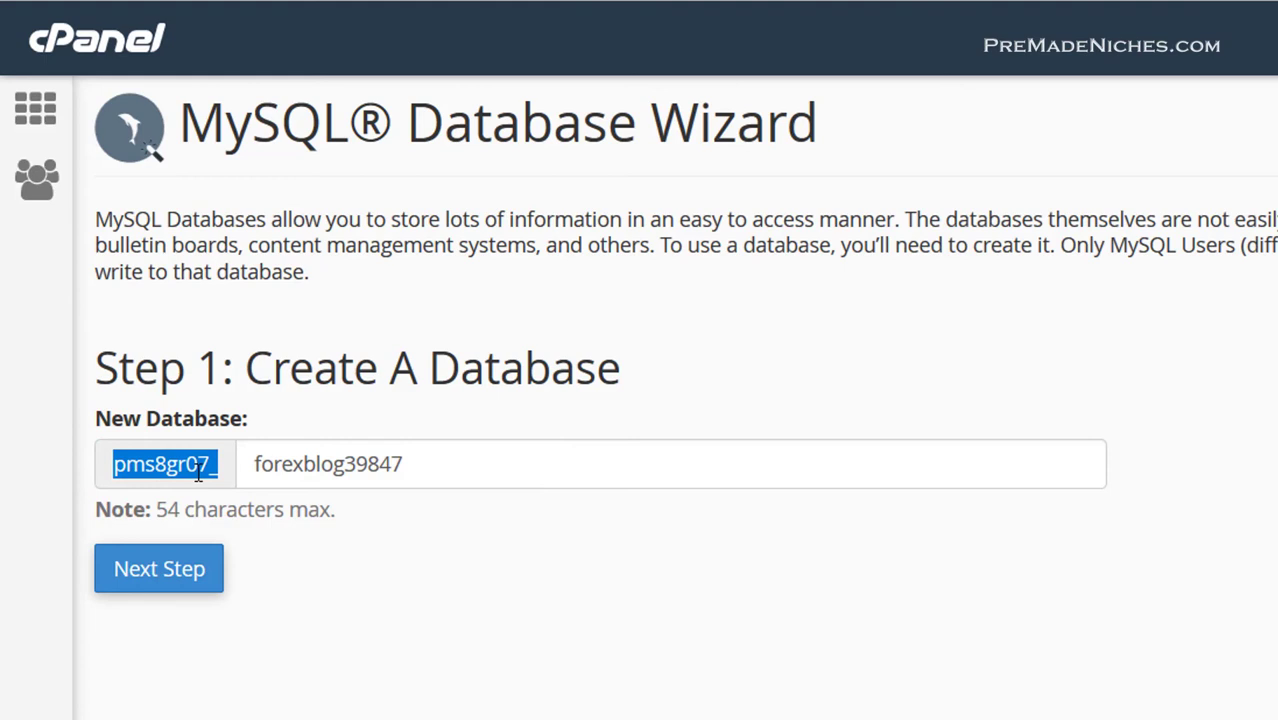
pyautogui.rightClick(198, 474)
pyautogui.click(248, 491)
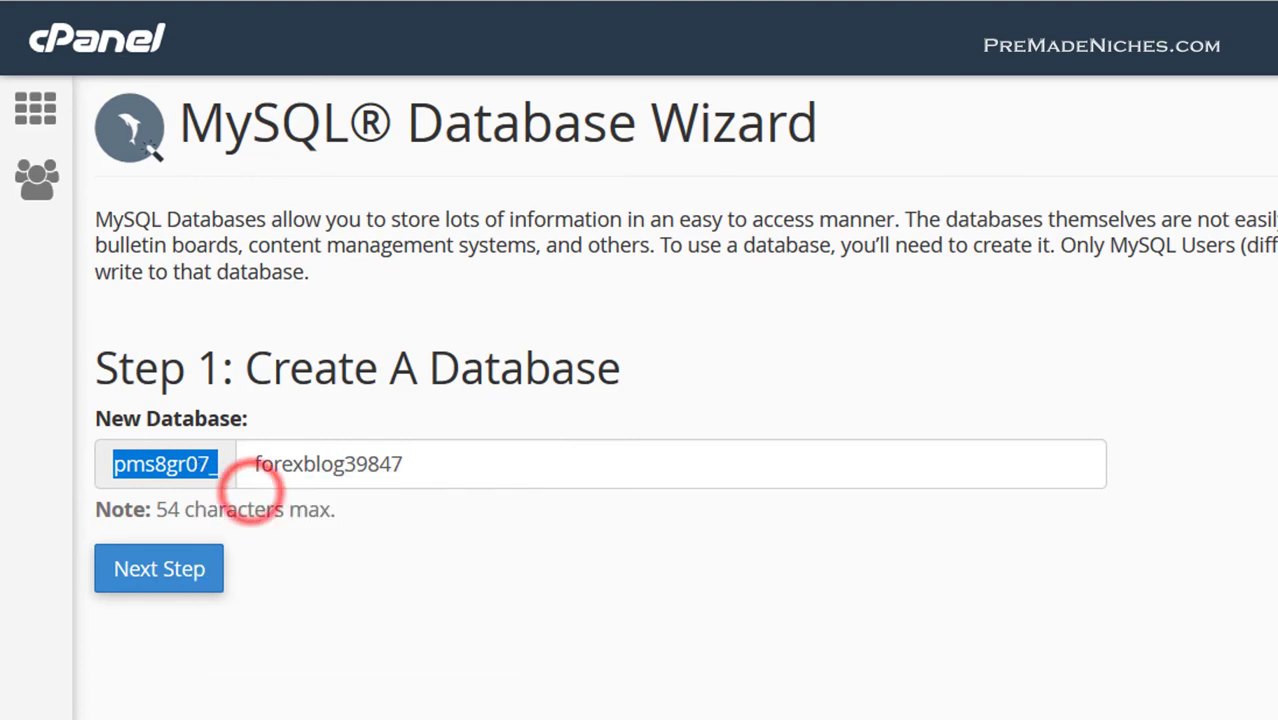
pyautogui.hotkey('alt', 'Tab')
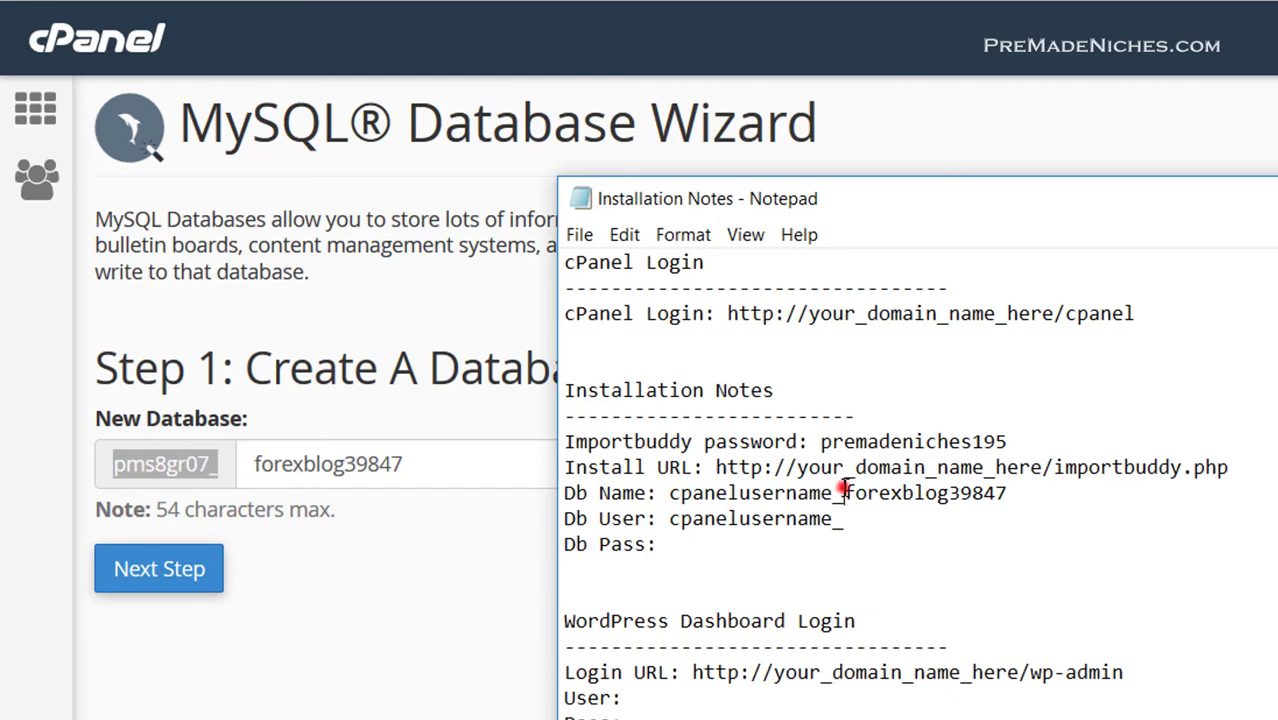
pyautogui.moveTo(843, 492); pyautogui.dragTo(677, 492)
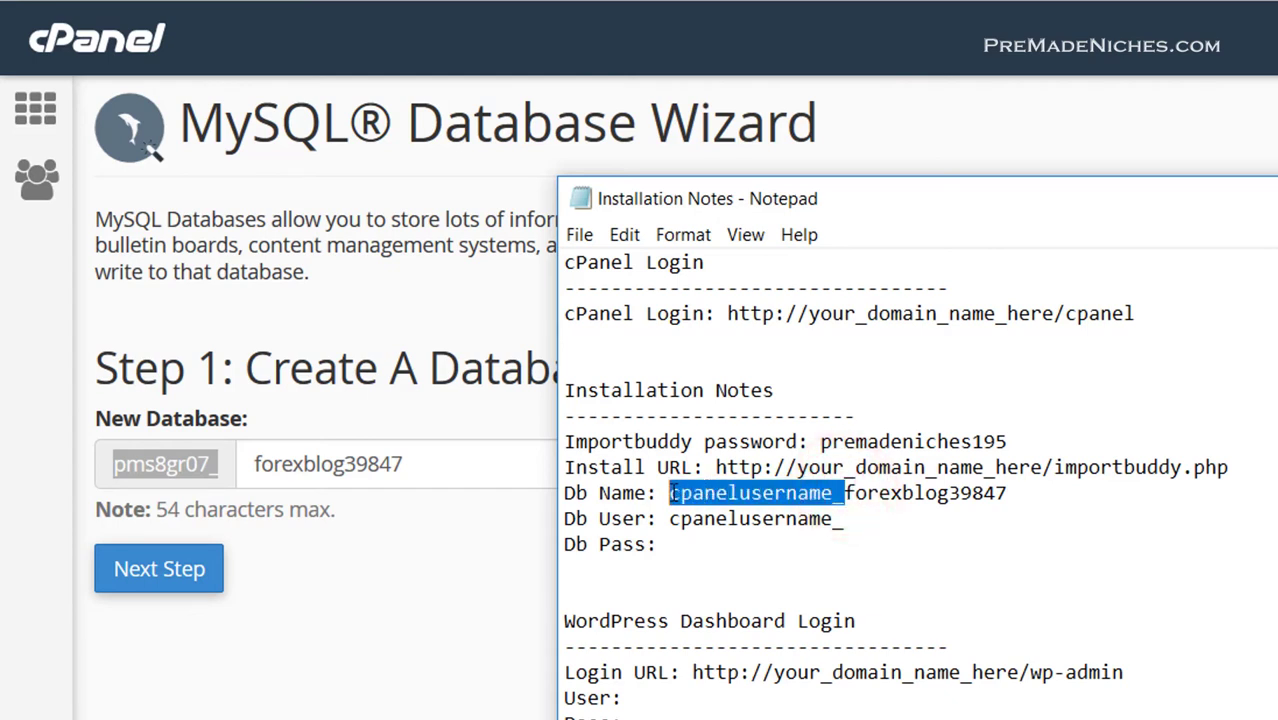
pyautogui.rightClick(704, 492)
pyautogui.click(765, 602)
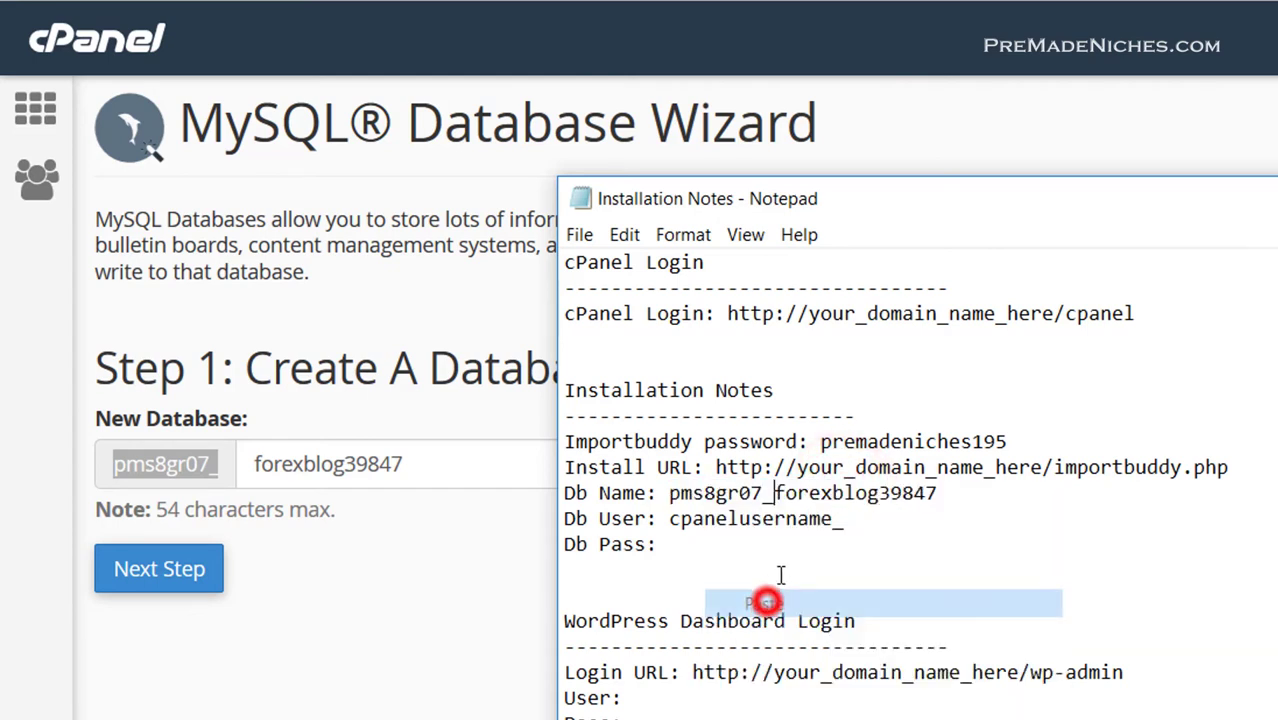
pyautogui.moveTo(843, 518); pyautogui.dragTo(677, 520)
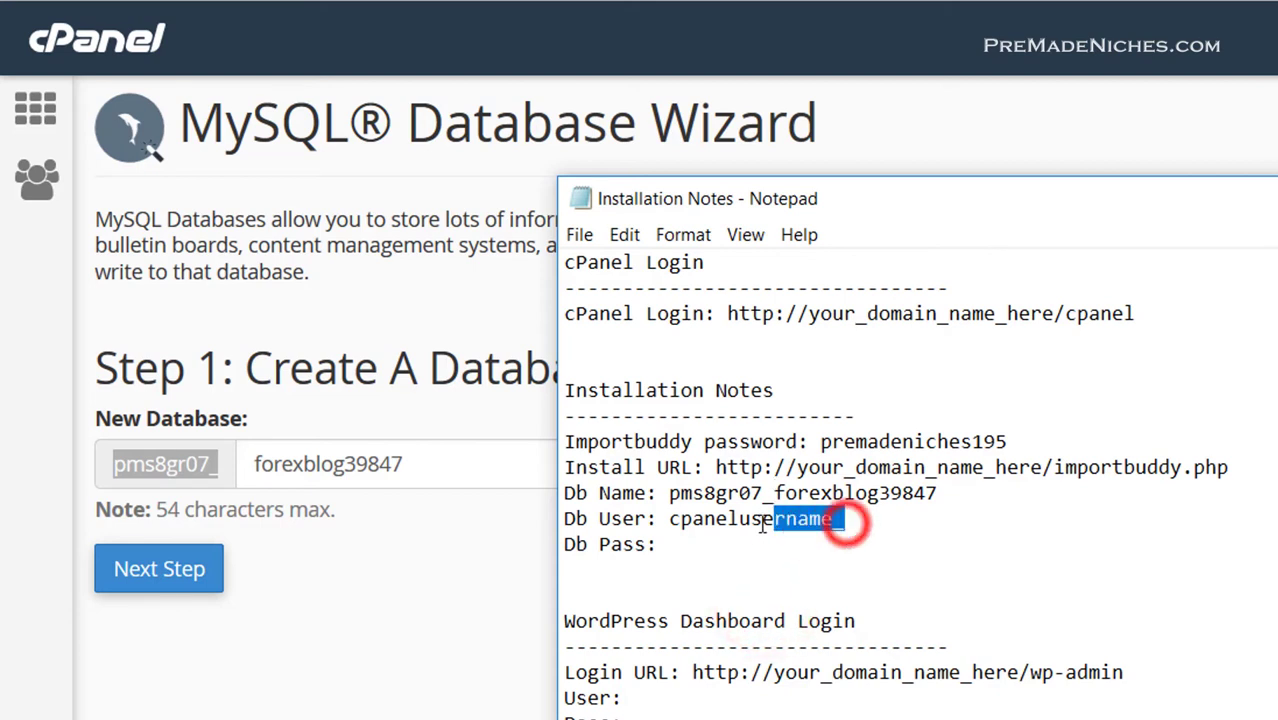
pyautogui.rightClick(697, 528)
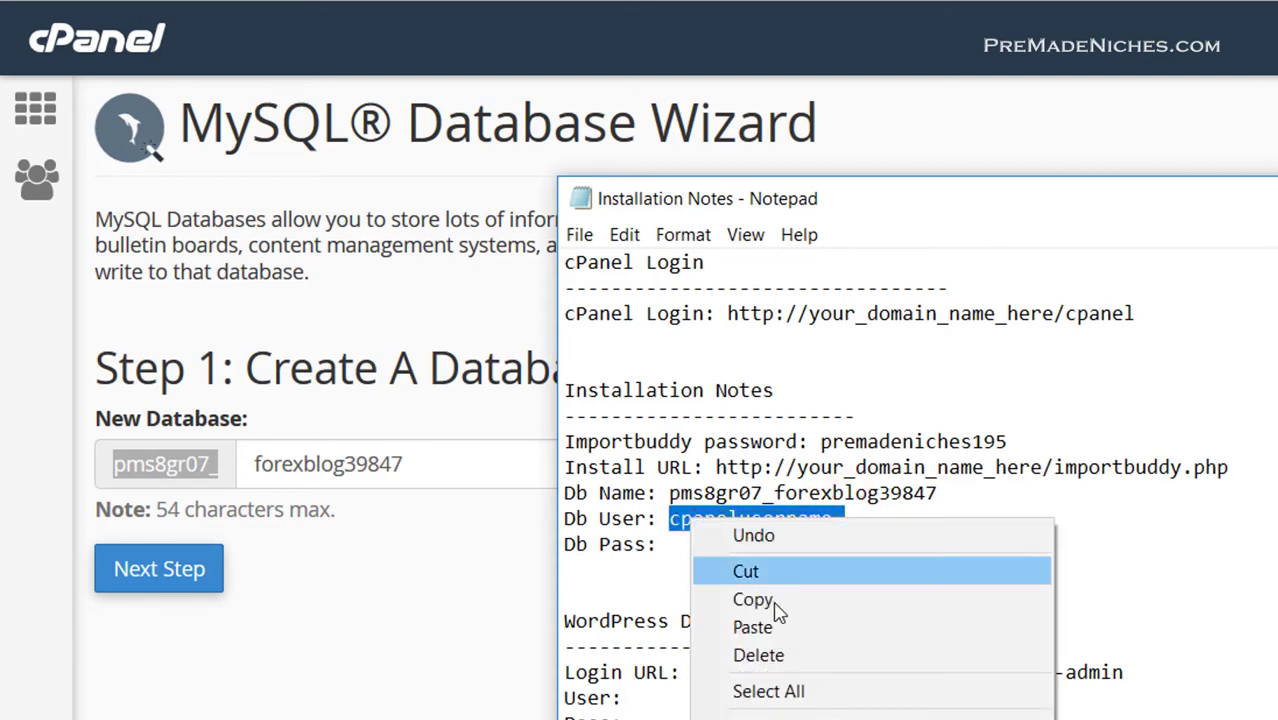
pyautogui.click(772, 630)
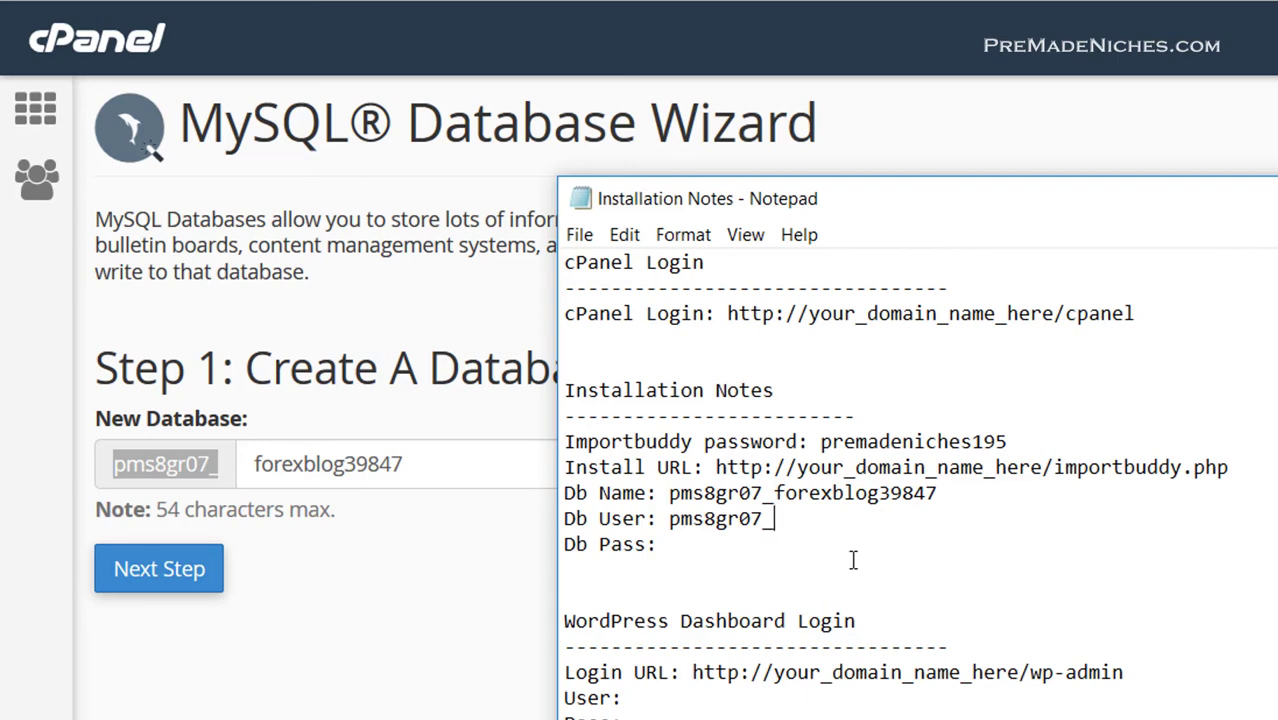
pyautogui.click(485, 593)
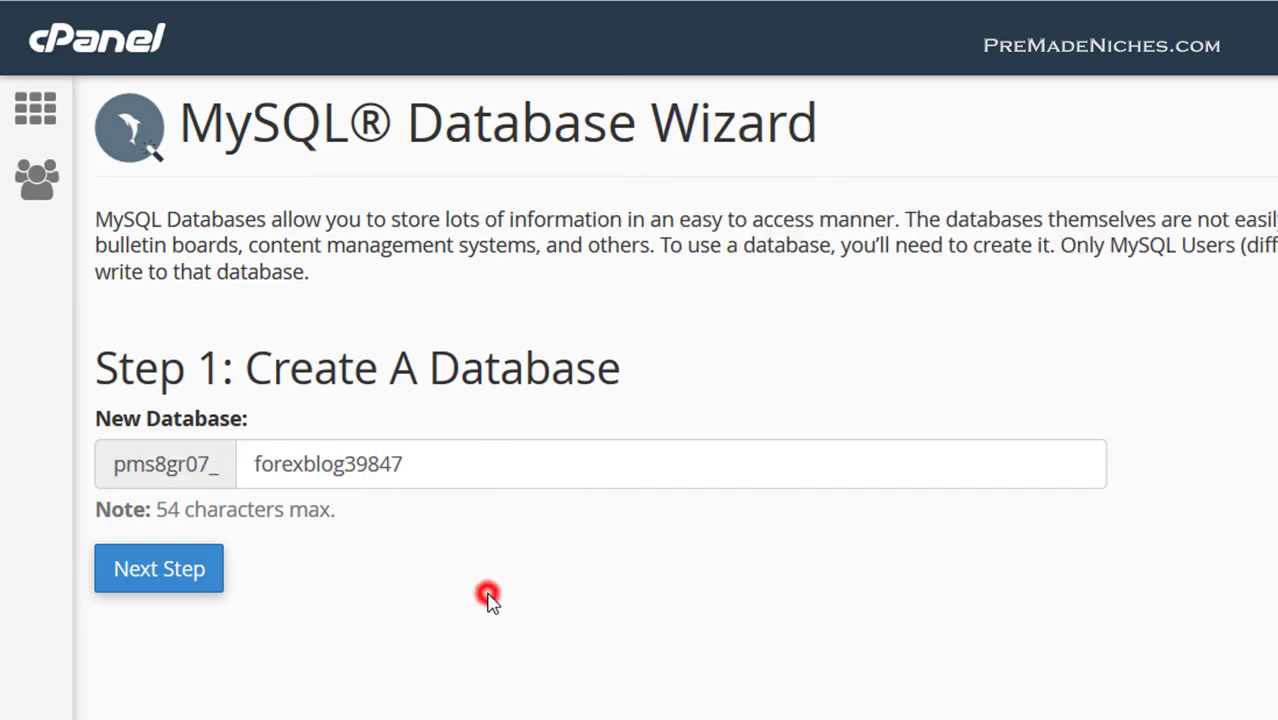
# Step: Create the pms8gr07_forexblog39847 database and enter frex795 as the new username
pyautogui.click(170, 578)
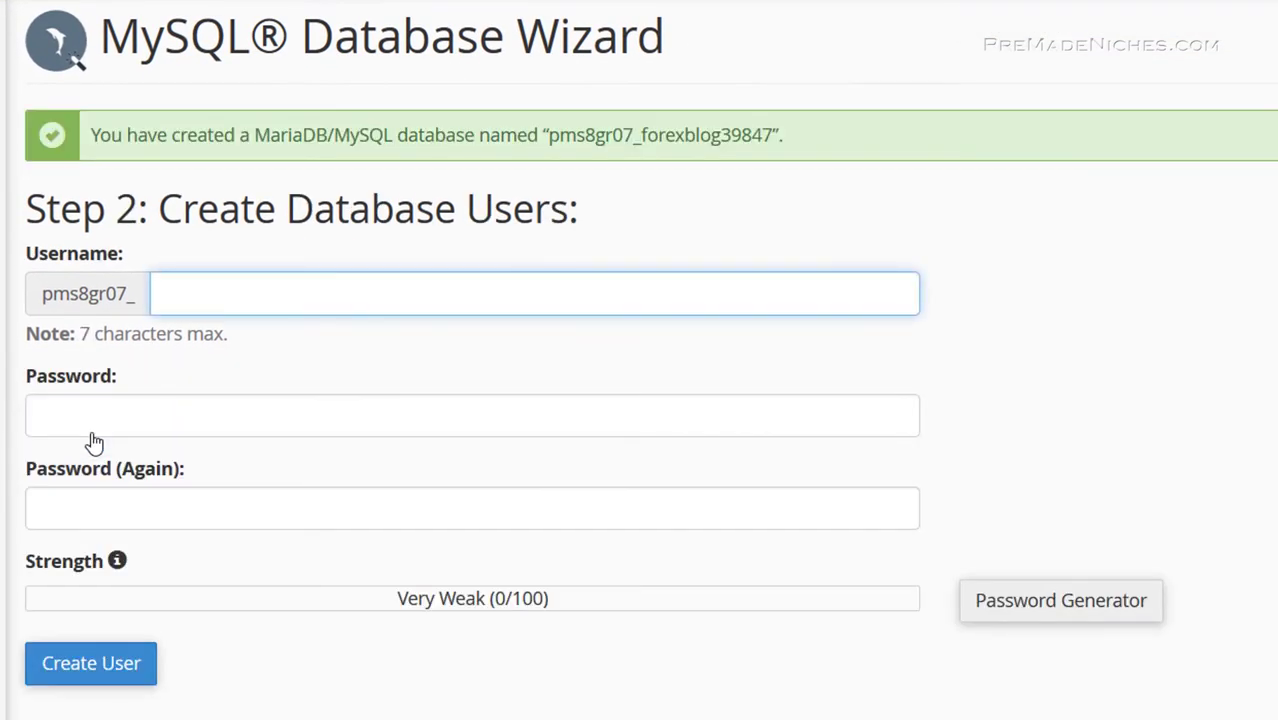
pyautogui.click(212, 289)
pyautogui.write('frex795')
pyautogui.doubleClick(238, 289)
pyautogui.hotkey('ctrl', 'c')
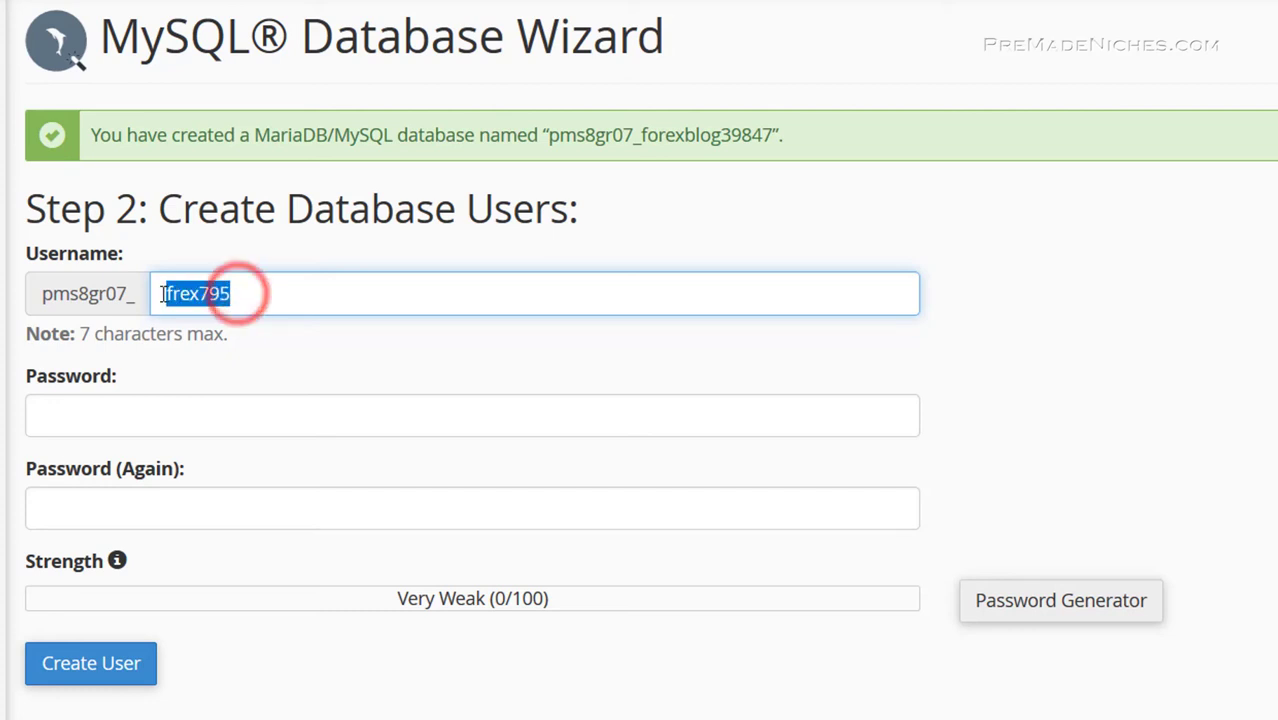
pyautogui.rightClick(181, 295)
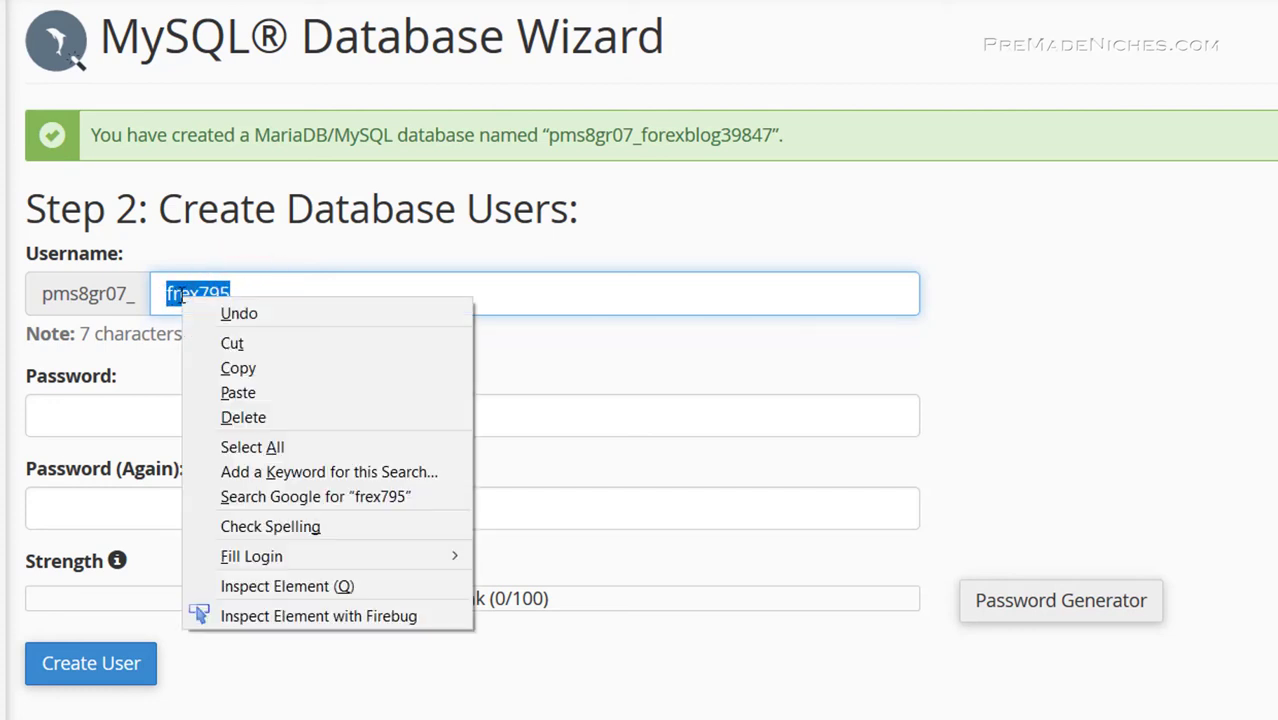
pyautogui.click(259, 365)
pyautogui.hotkey('alt', 'Tab')
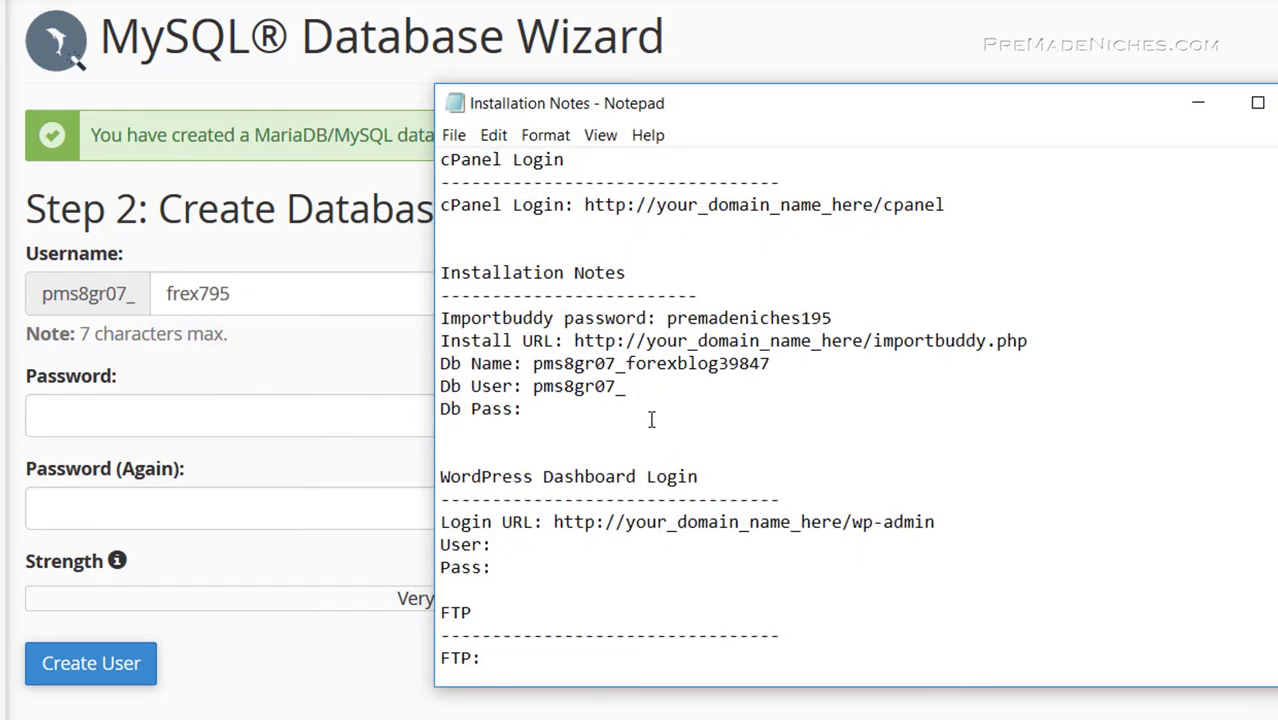
pyautogui.rightClick(644, 387)
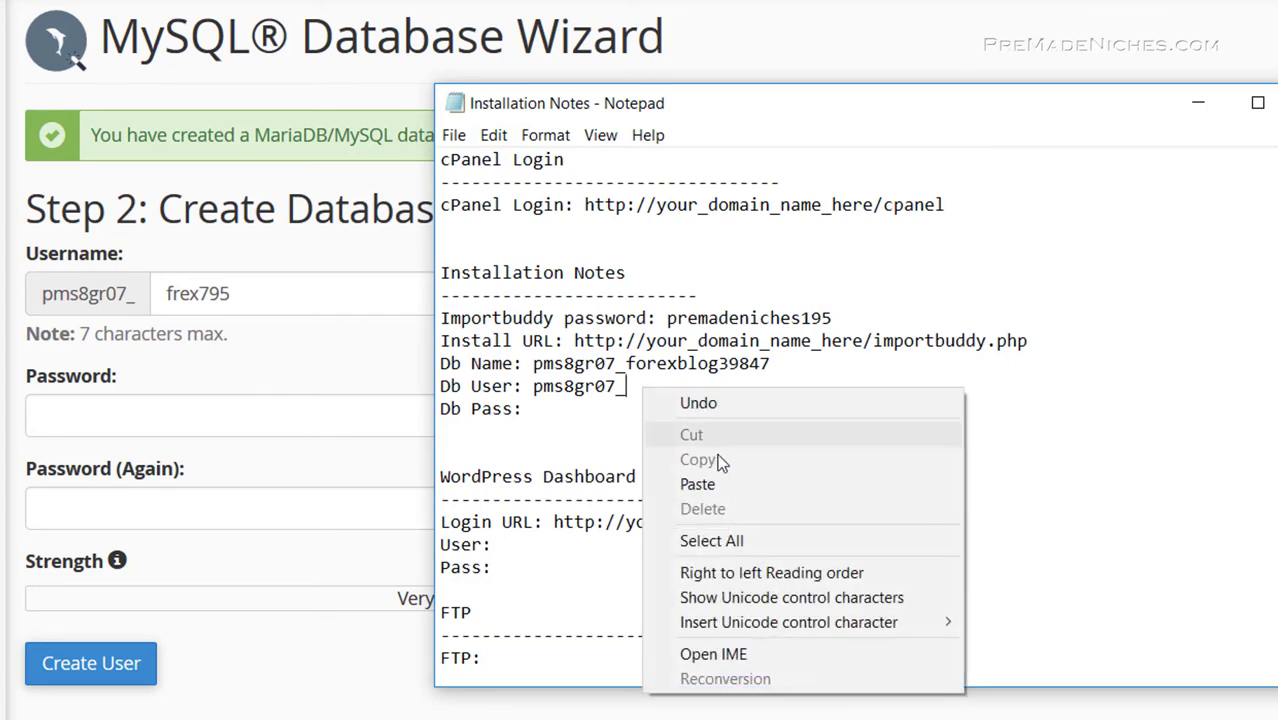
pyautogui.click(721, 479)
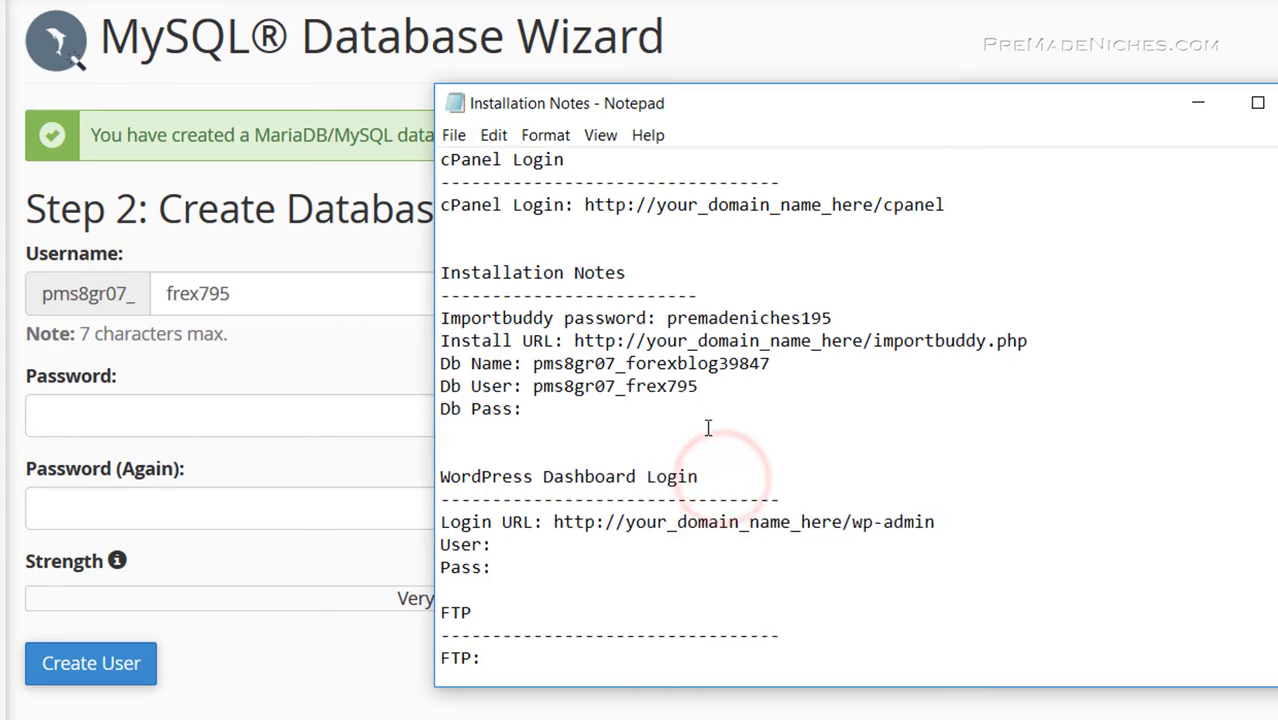
pyautogui.click(1190, 110)
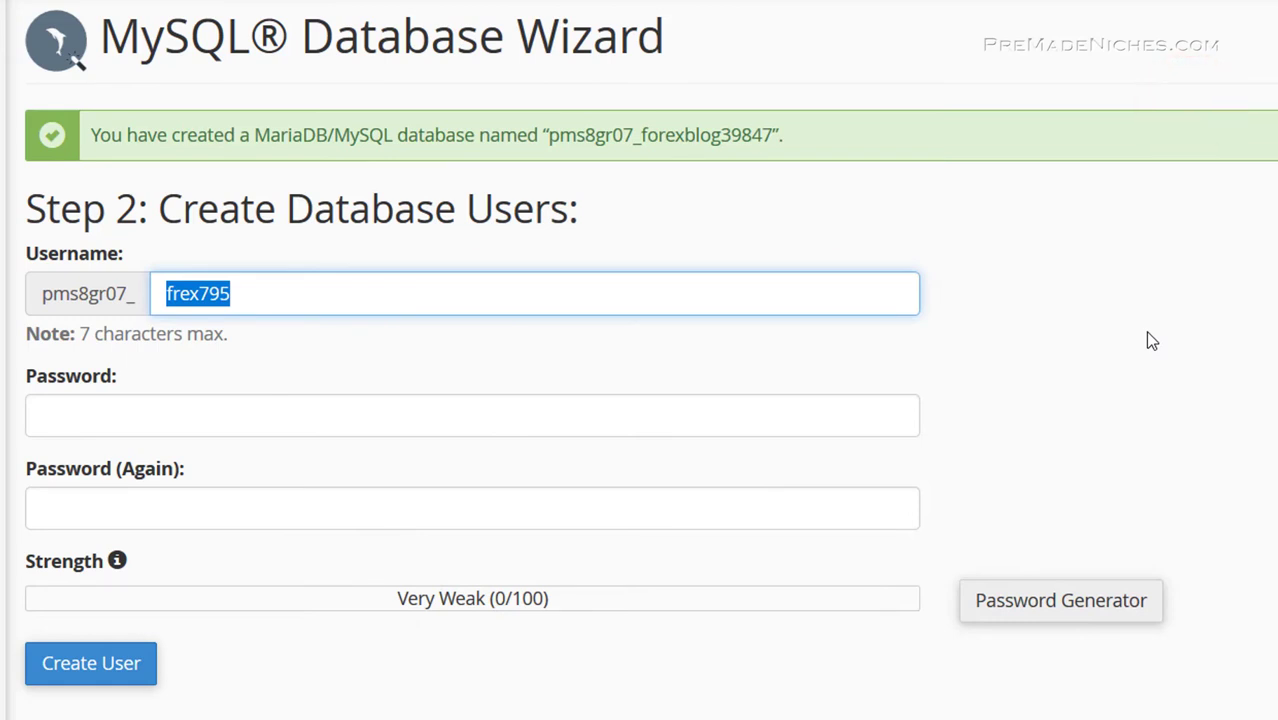
# Step: Generate an 18-character random password in cPanel's Password Generator
pyautogui.click(1040, 594)
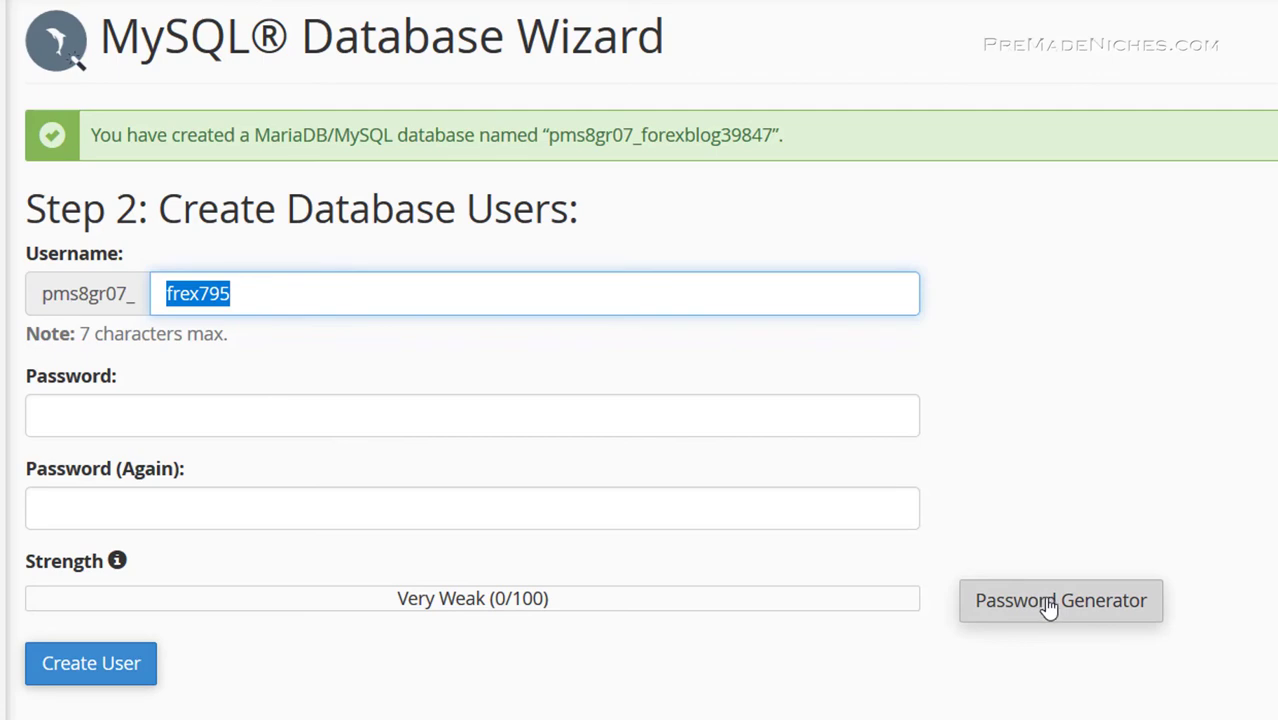
pyautogui.click(1043, 604)
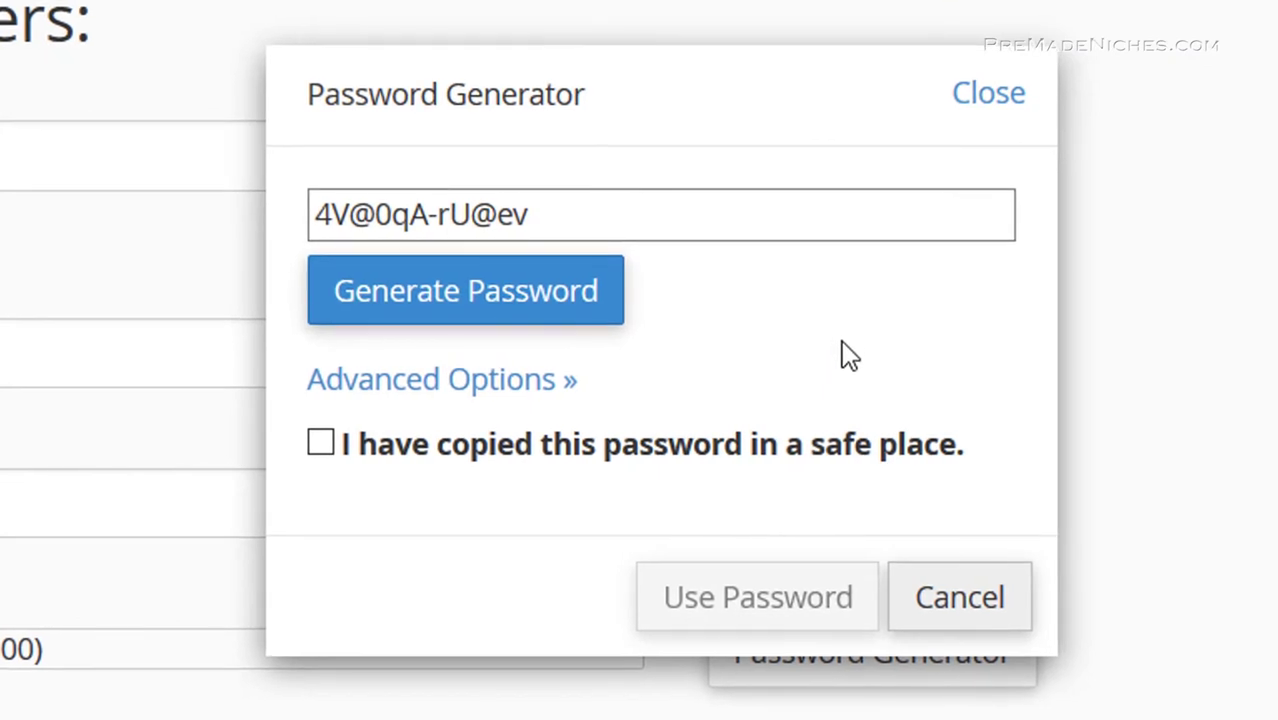
pyautogui.click(573, 232)
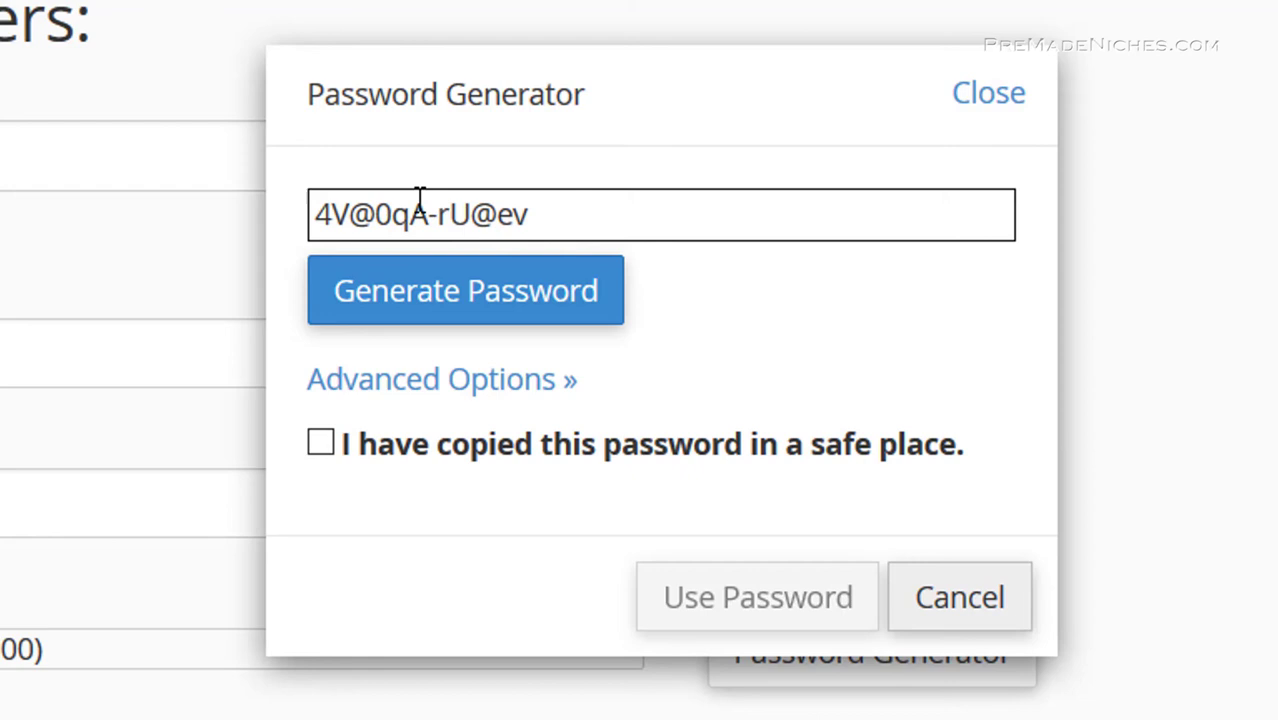
pyautogui.click(437, 320)
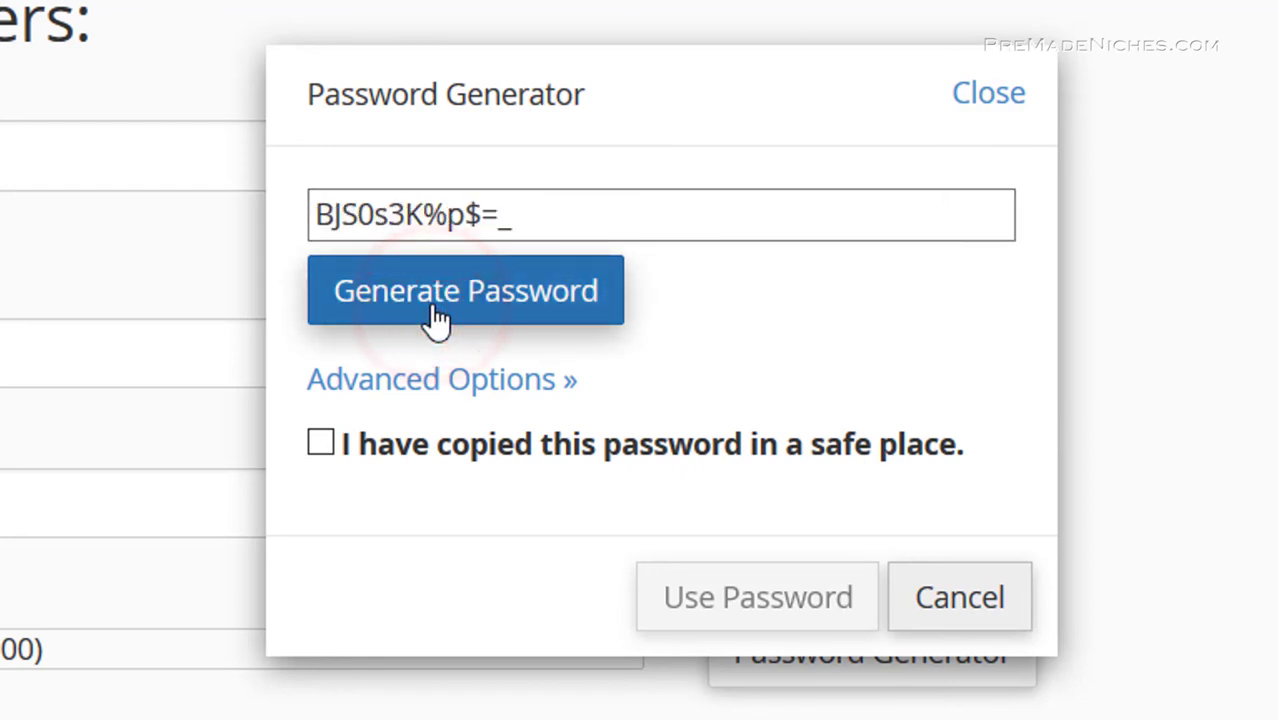
pyautogui.click(437, 320)
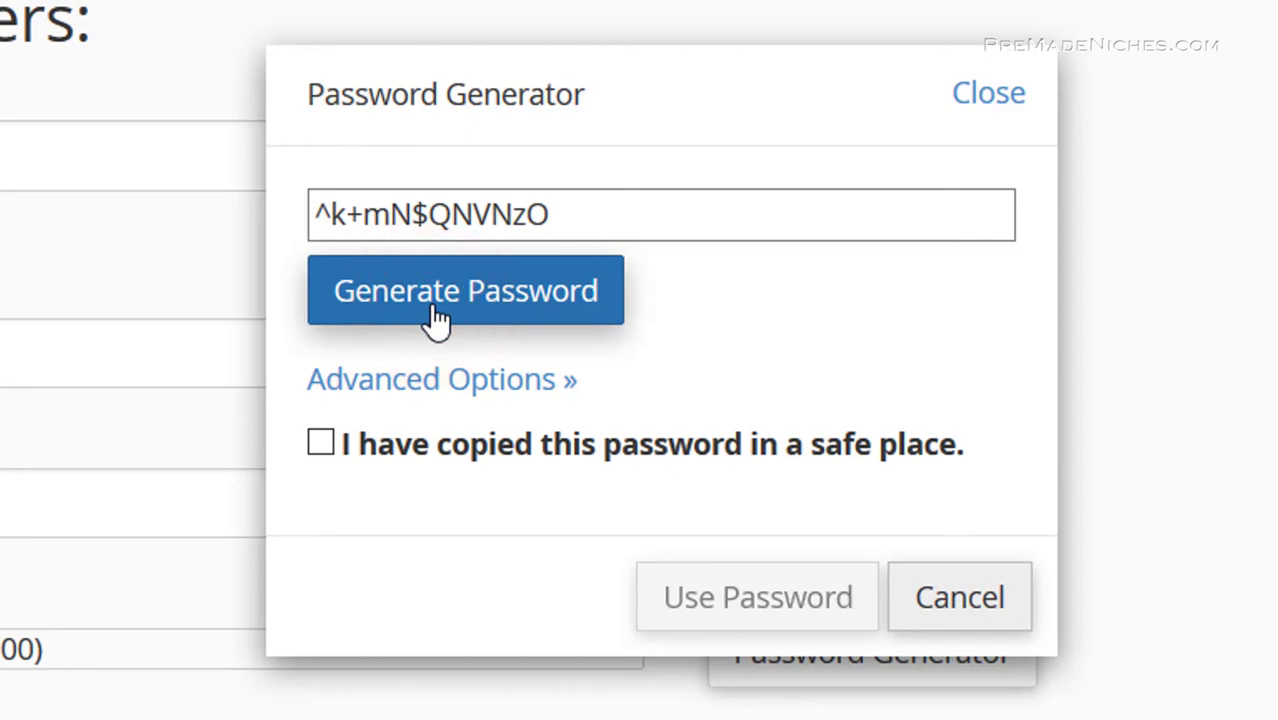
pyautogui.click(437, 320)
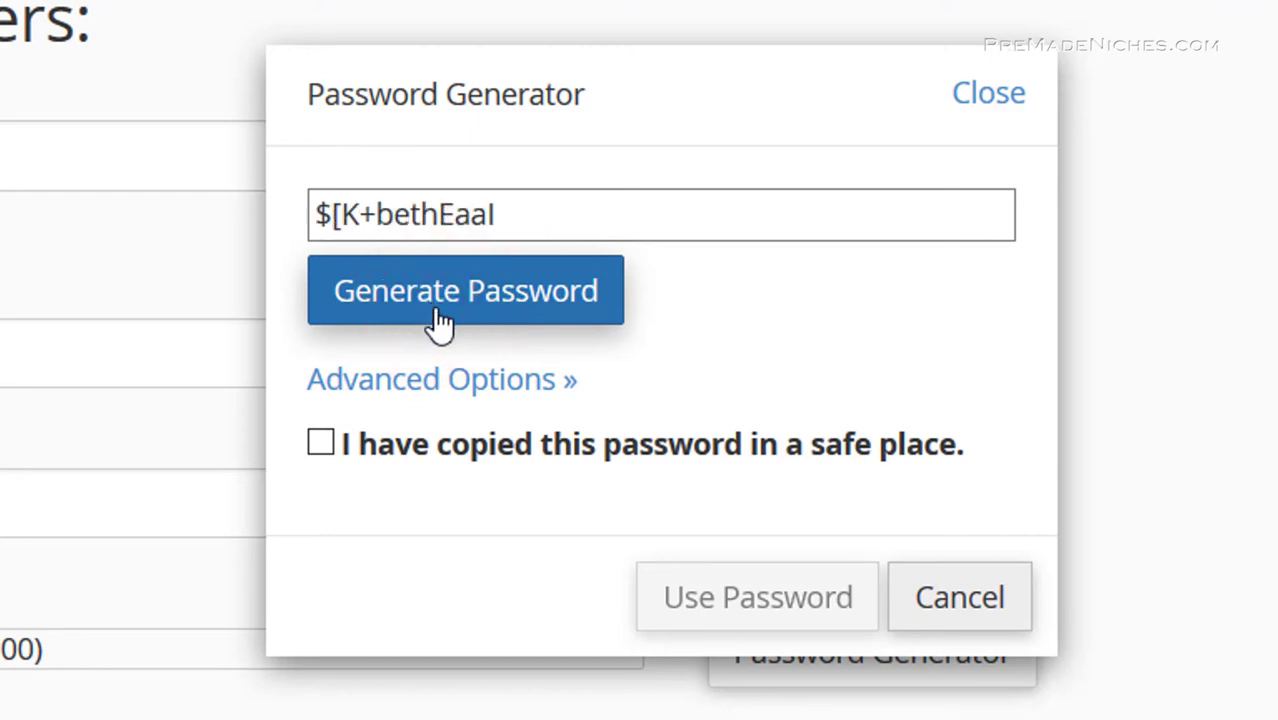
pyautogui.click(455, 385)
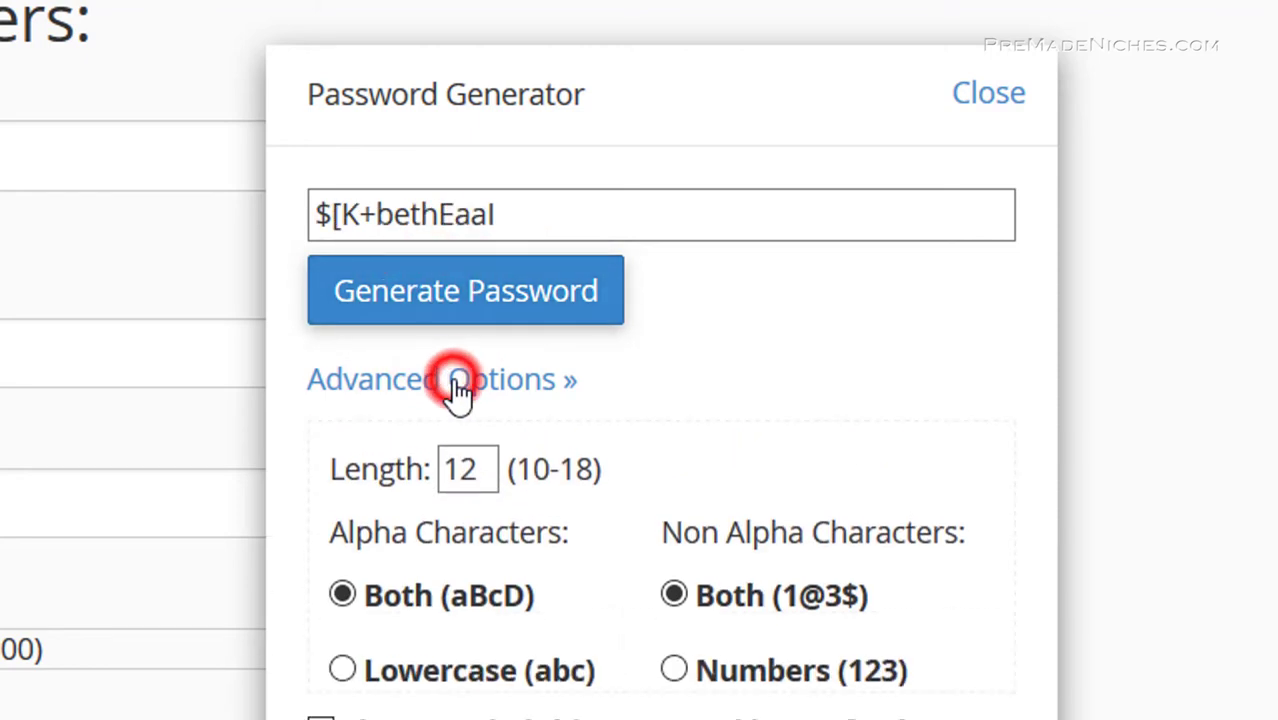
pyautogui.click(476, 472)
pyautogui.moveTo(476, 472); pyautogui.dragTo(458, 474)
pyautogui.write('8')
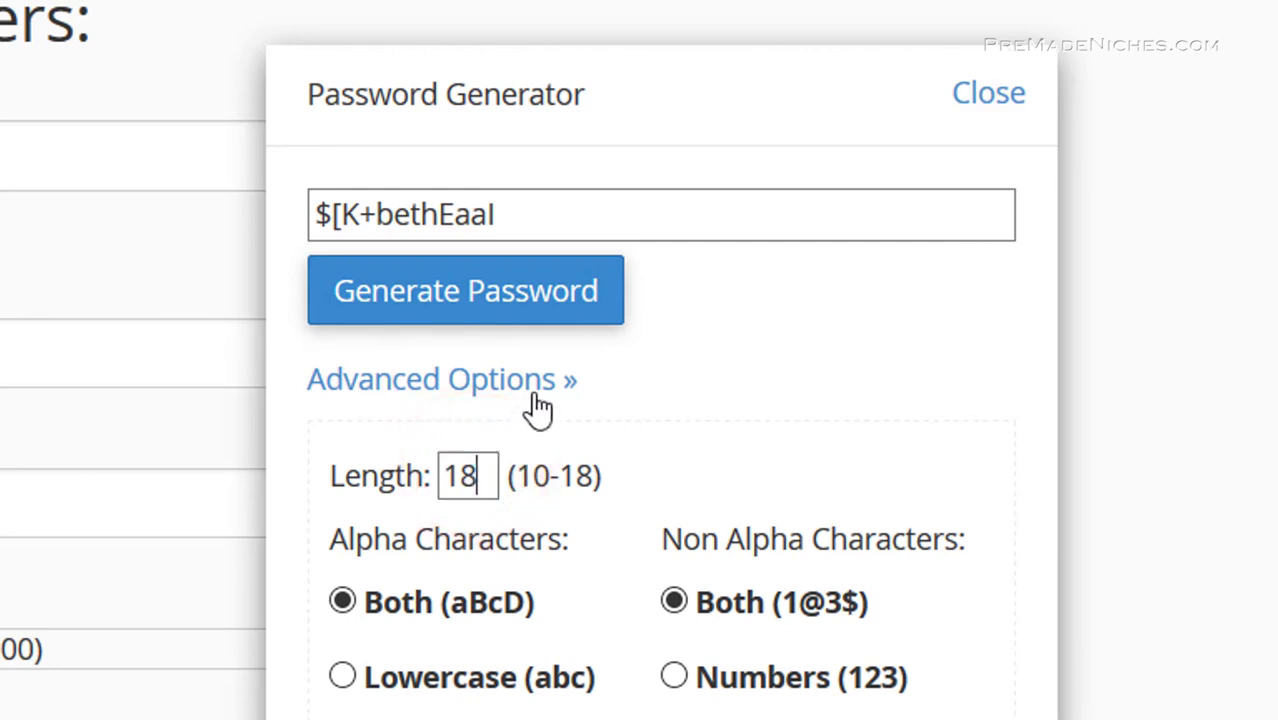
pyautogui.click(538, 294)
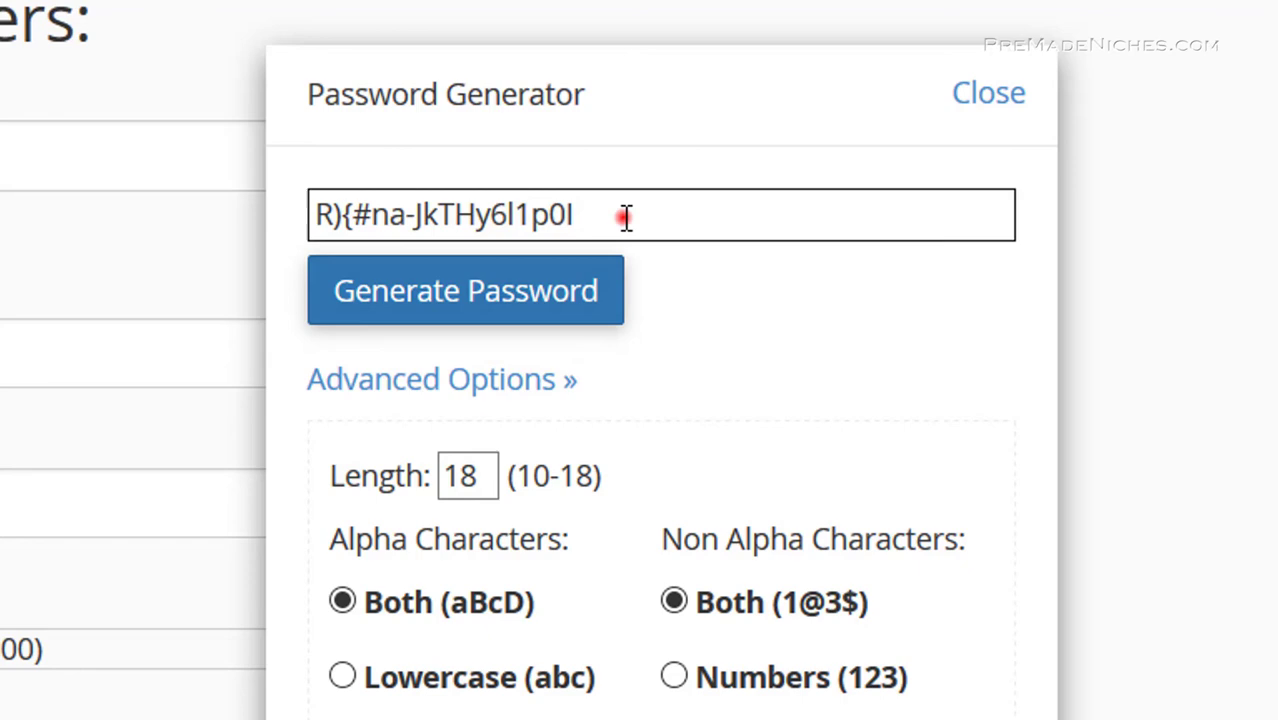
# Step: Copy the generated password onto the Db Pass line of the installation notes
pyautogui.moveTo(622, 213); pyautogui.dragTo(312, 215)
pyautogui.rightClick(368, 212)
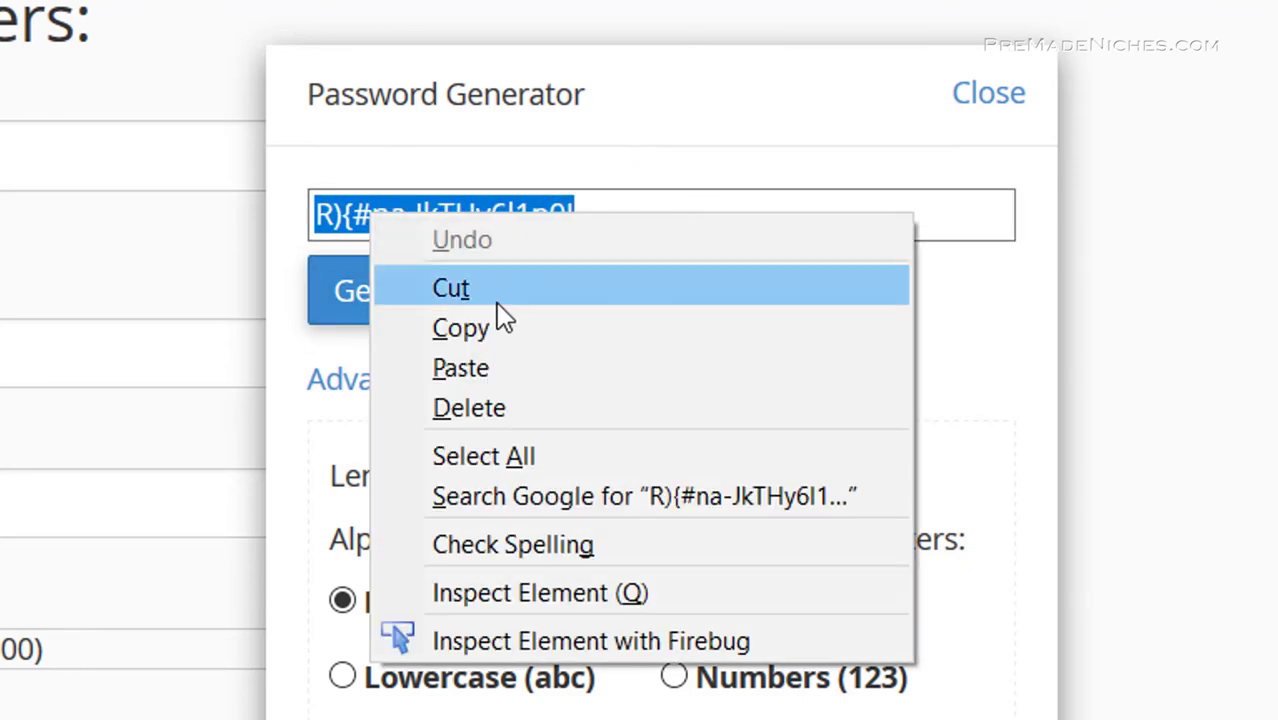
pyautogui.click(484, 330)
pyautogui.hotkey('alt', 'Tab')
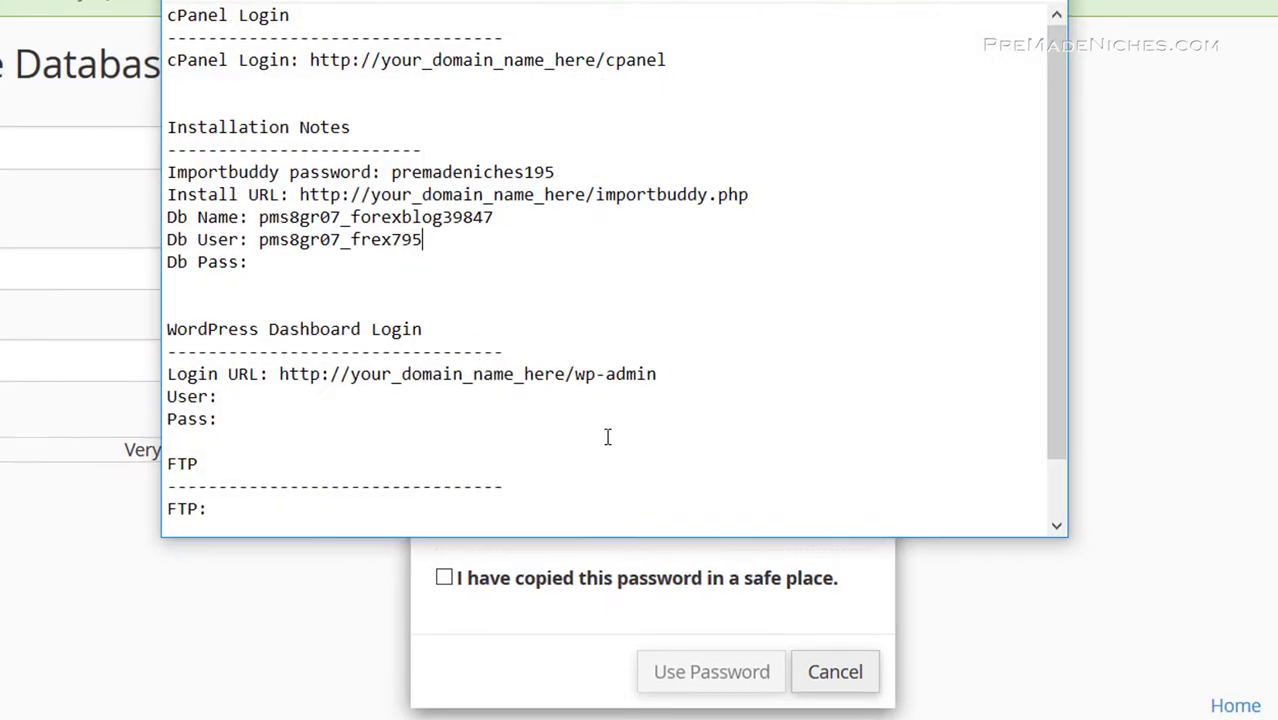
pyautogui.click(285, 261)
pyautogui.rightClick(285, 261)
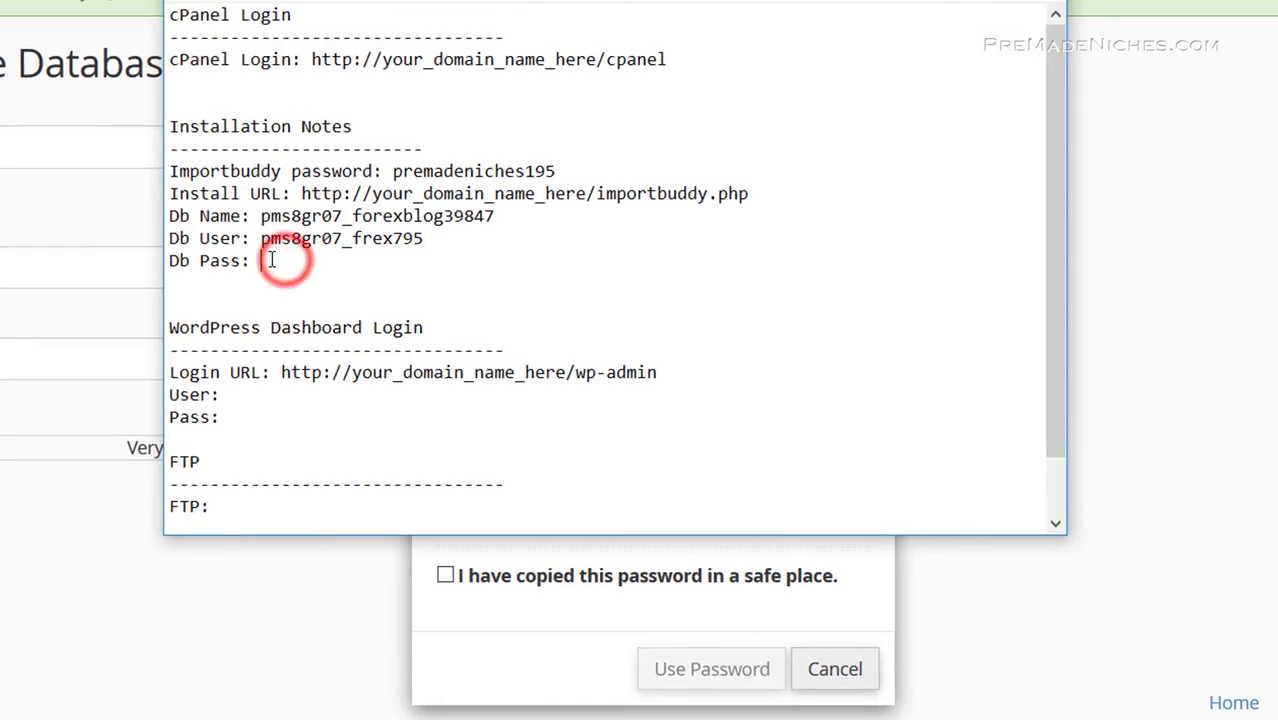
pyautogui.click(366, 326)
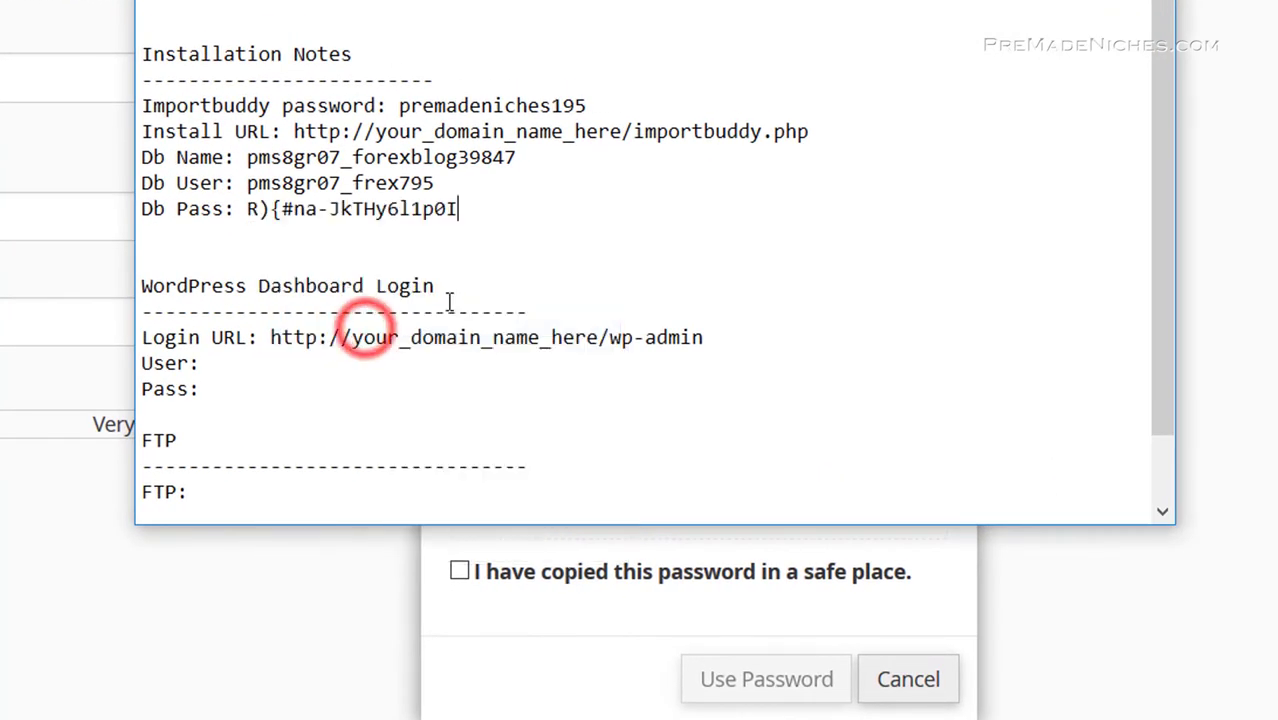
pyautogui.hotkey('alt', 'Tab')
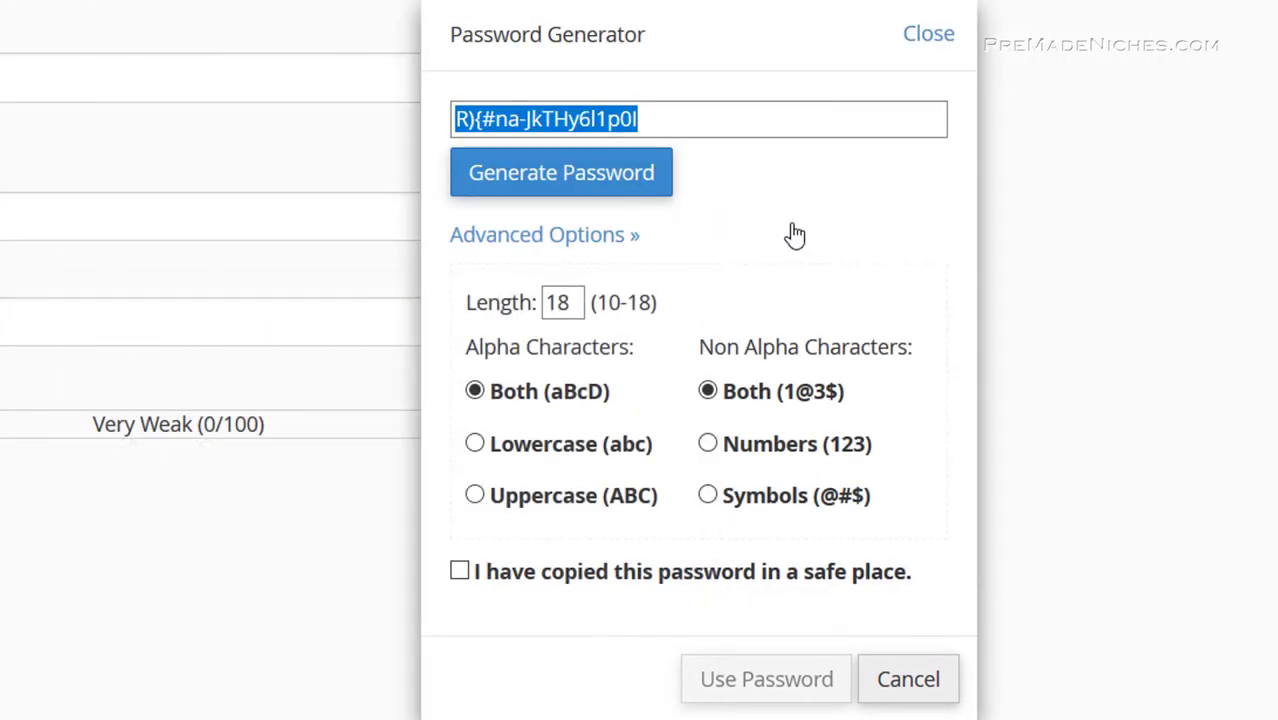
# Step: Confirm the password is saved, use it, and create MySQL user pms8gr07_frex795
pyautogui.click(463, 573)
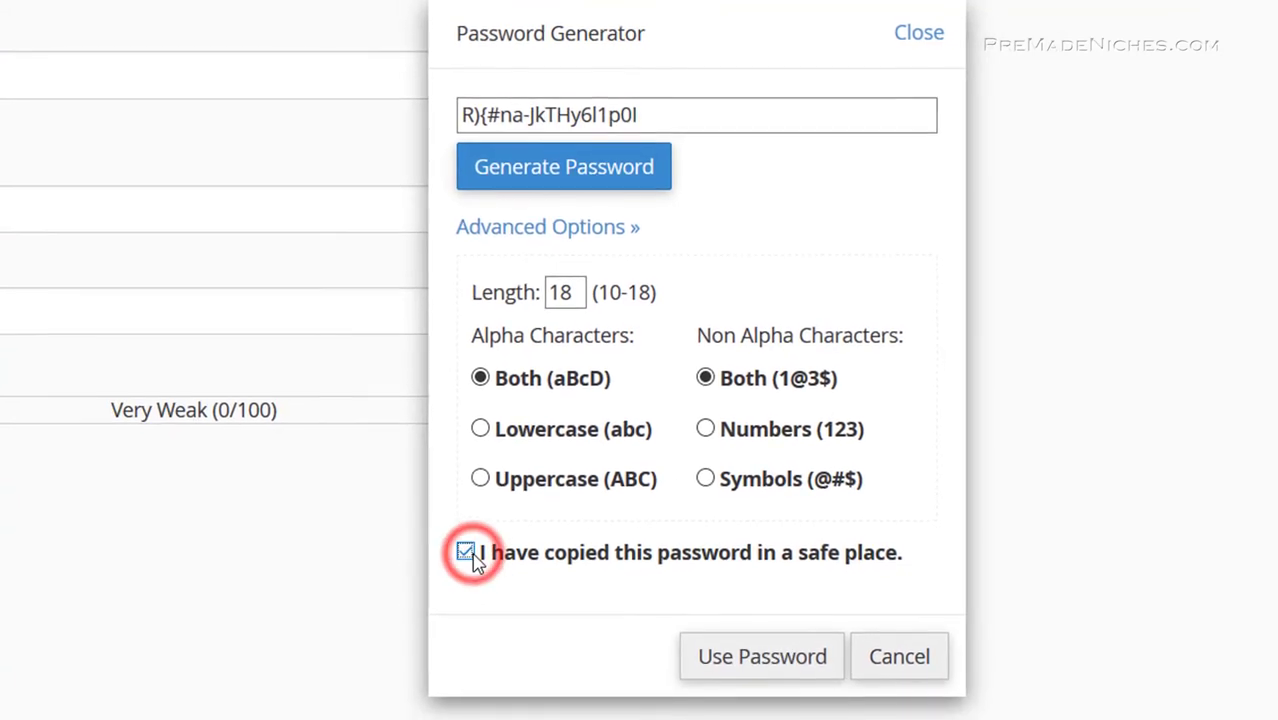
pyautogui.click(714, 663)
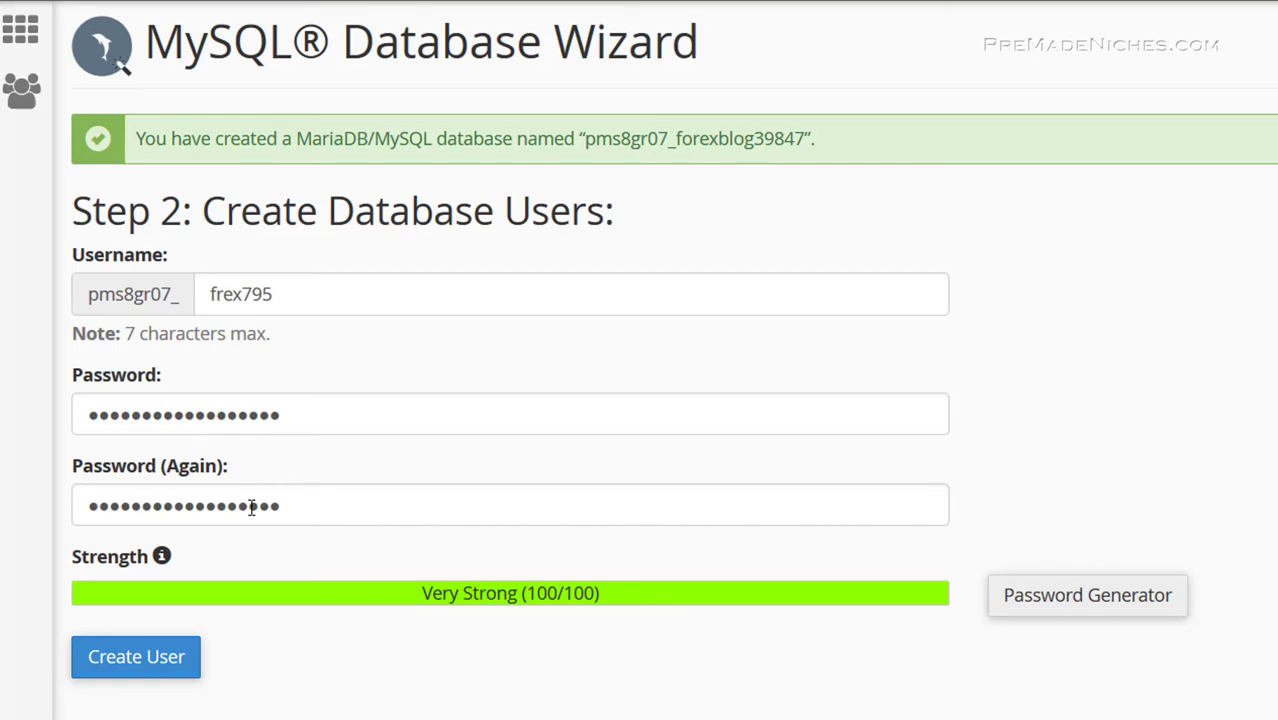
pyautogui.click(116, 666)
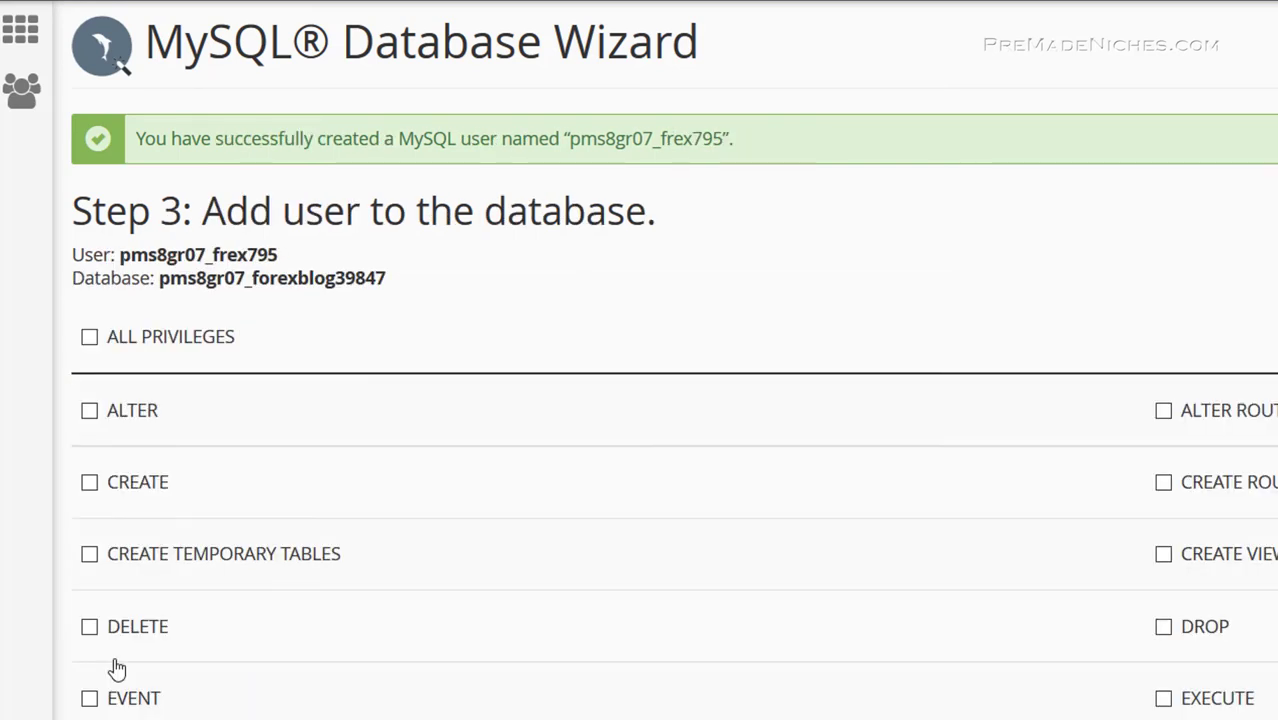
# Step: Grant pms8gr07_frex795 ALL PRIVILEGES on pms8gr07_forexblog39847 and finish the wizard
pyautogui.click(90, 338)
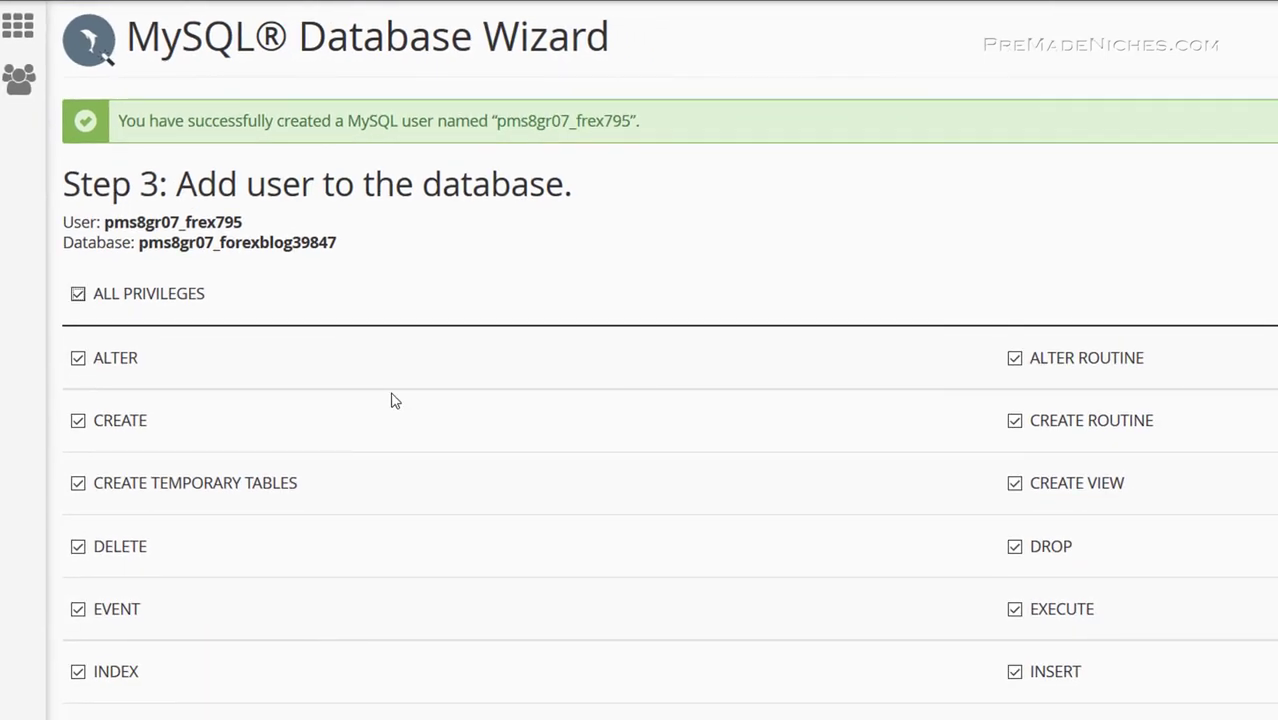
pyautogui.scroll(-1, 393, 400)
pyautogui.scroll(-2, 393, 400)
pyautogui.scroll(-1, 393, 400)
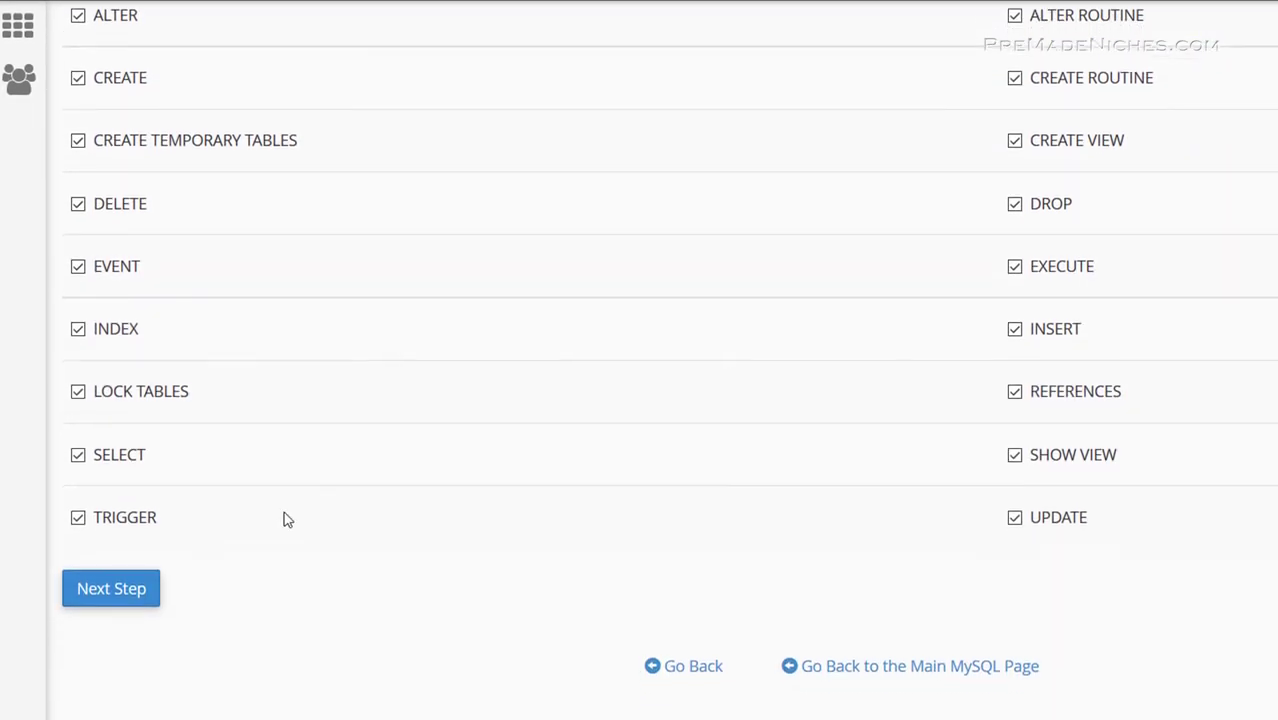
pyautogui.click(114, 590)
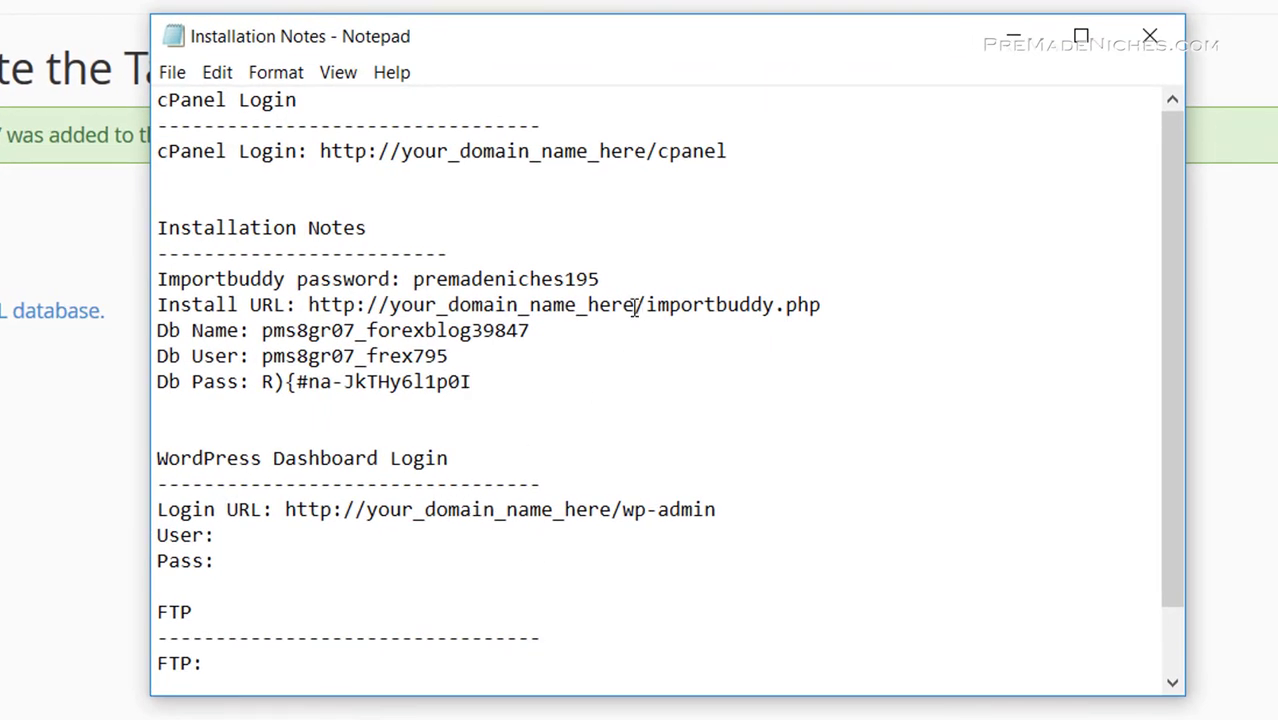
# Step: Replace your_domain_name_here with pmniches.com in the Install, Login and cPanel URL lines
pyautogui.moveTo(634, 306); pyautogui.dragTo(390, 306)
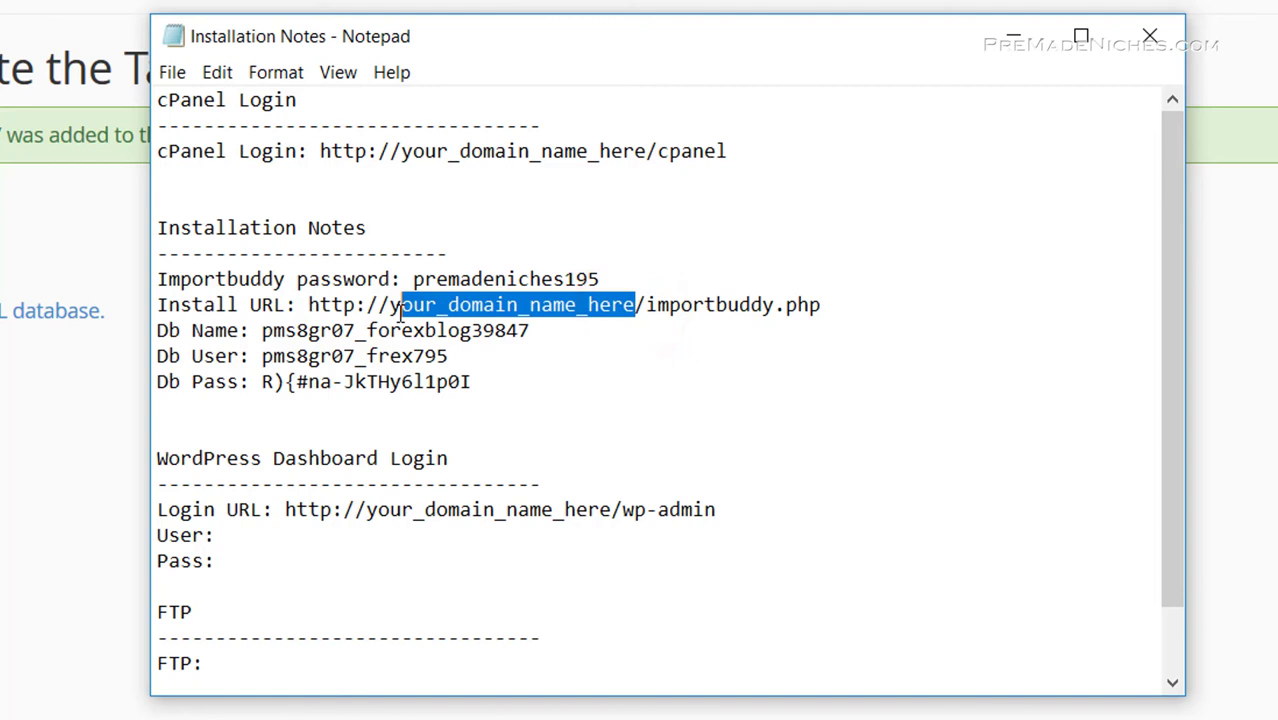
pyautogui.write('pm')
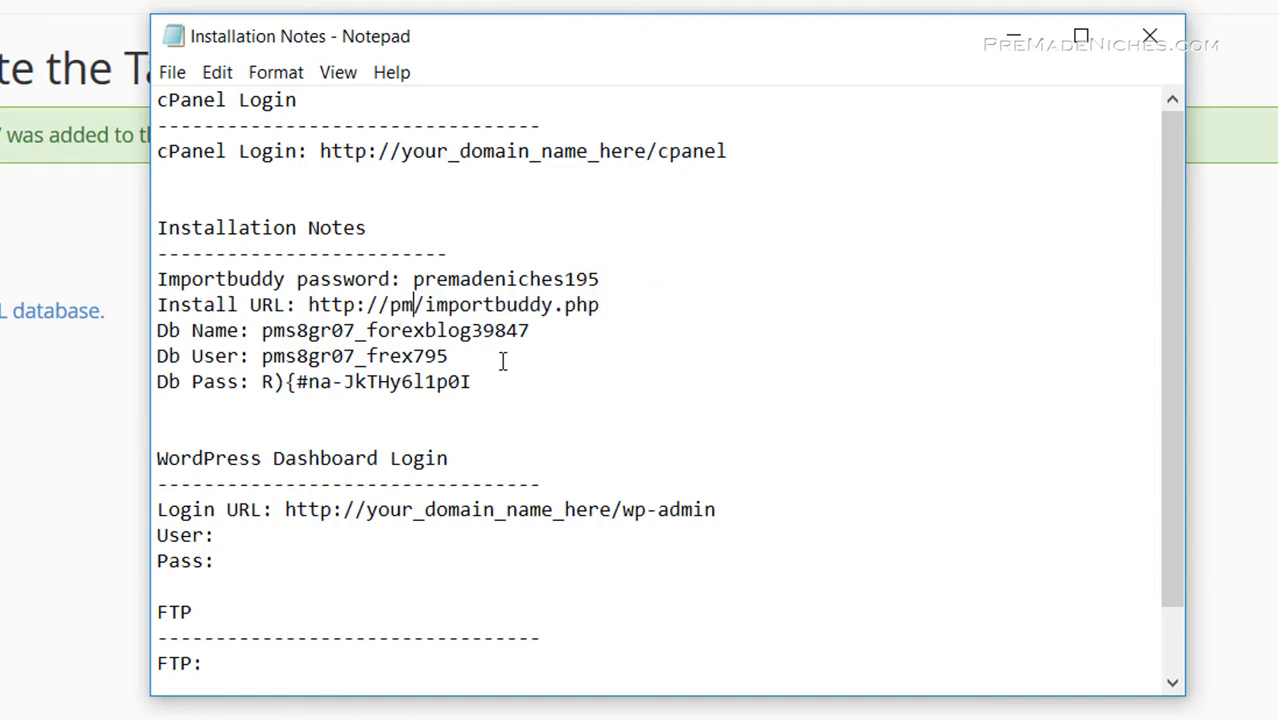
pyautogui.write('niches')
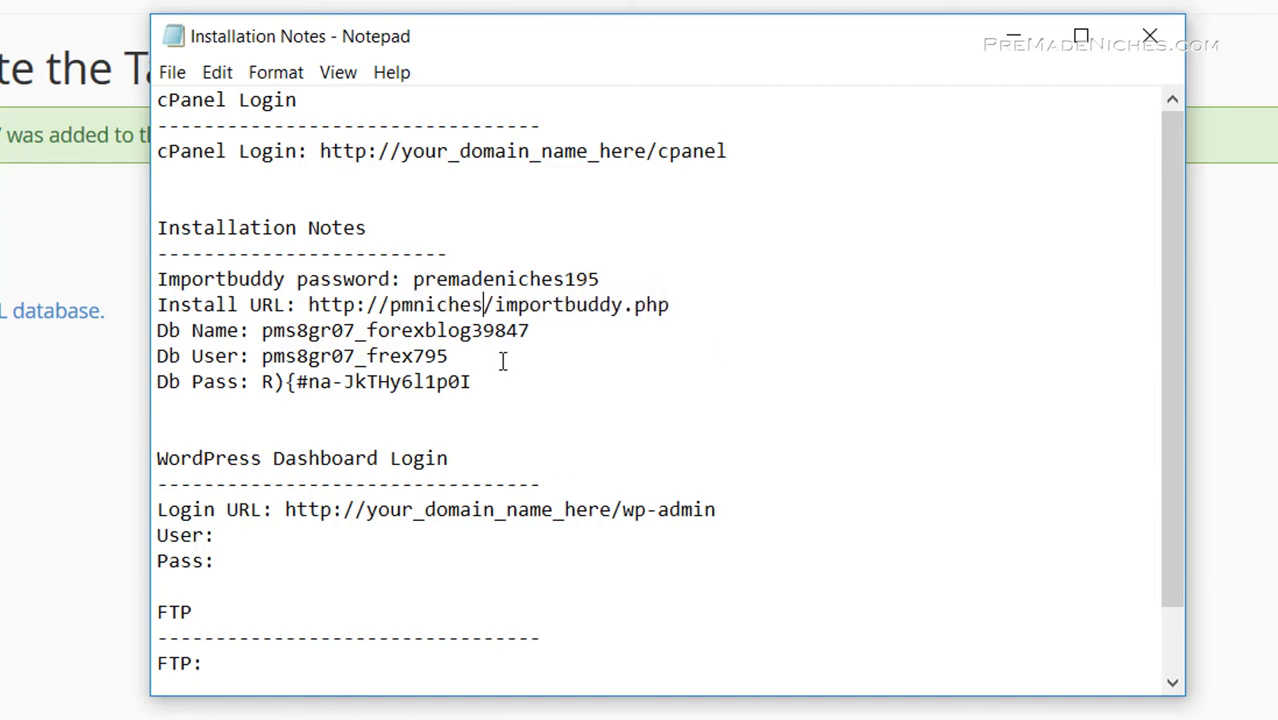
pyautogui.write('.com')
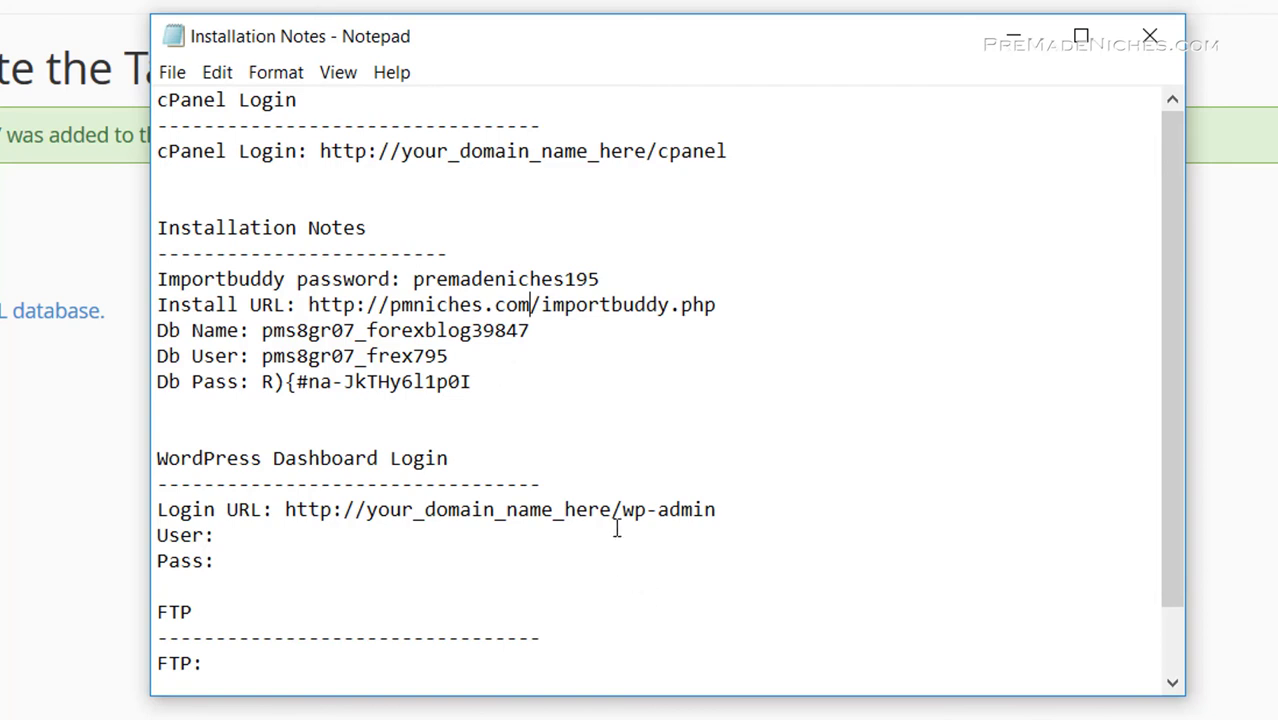
pyautogui.moveTo(614, 512); pyautogui.dragTo(366, 510)
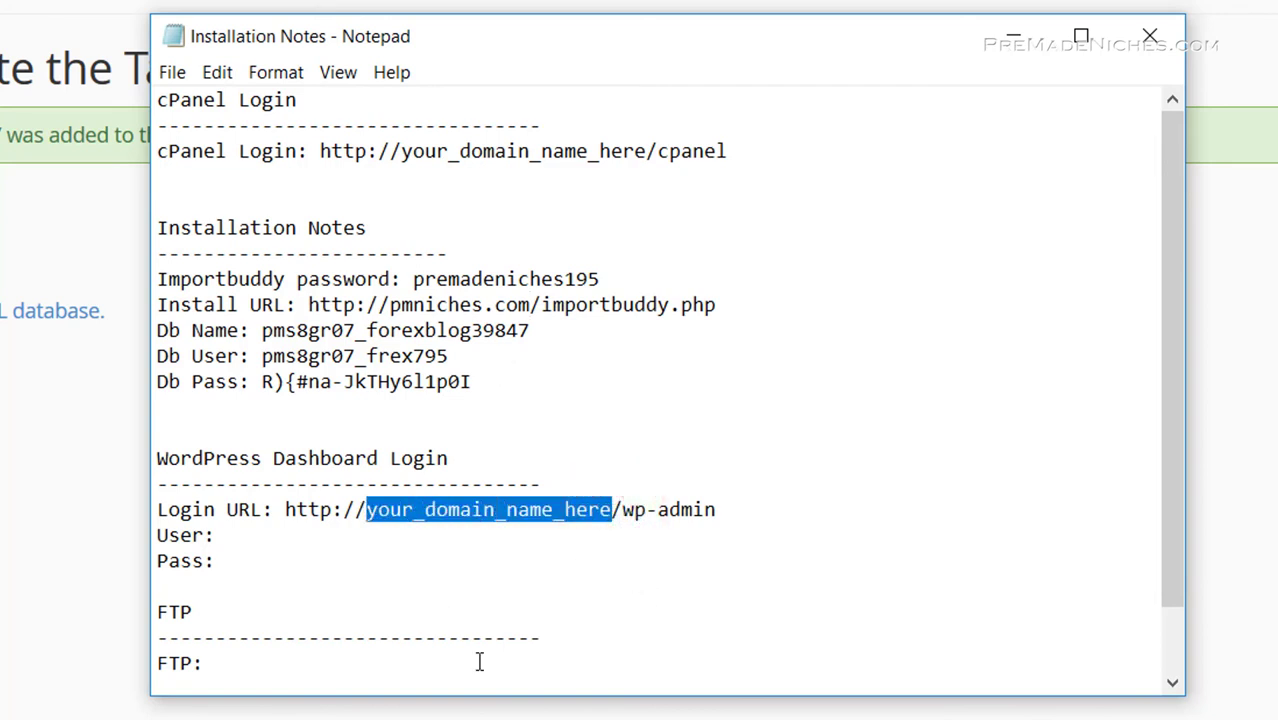
pyautogui.write('pmniche')
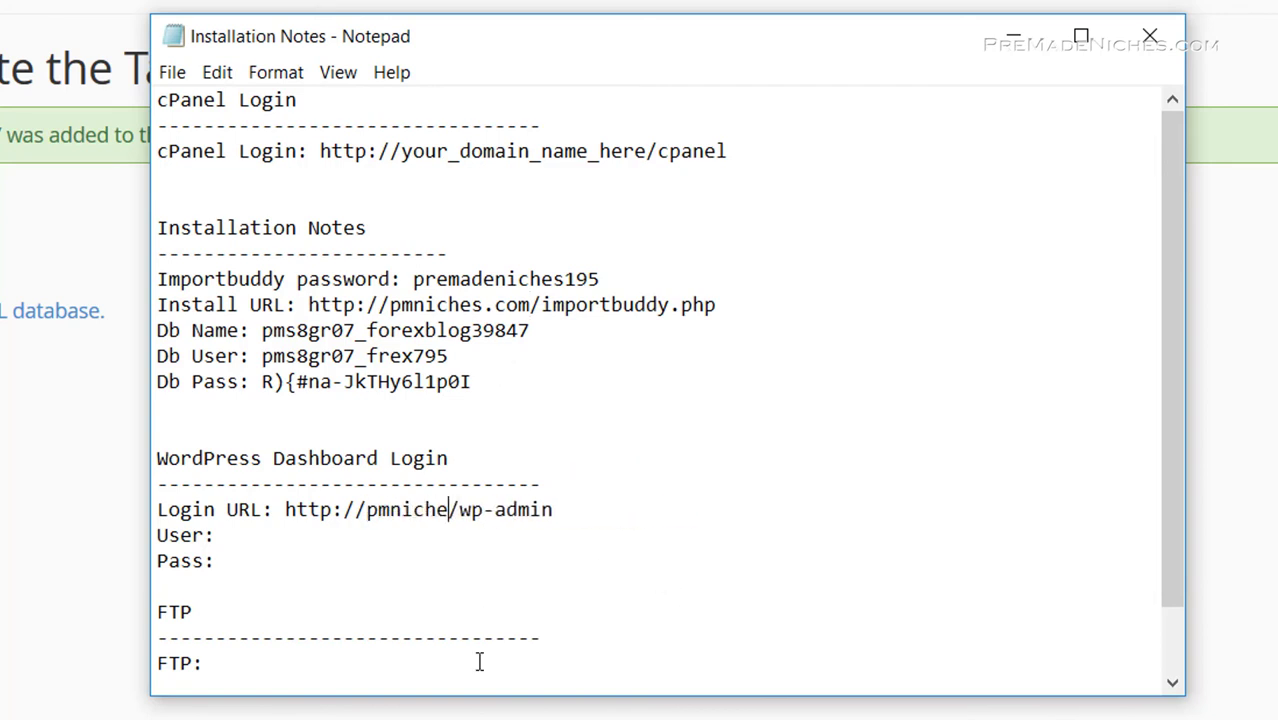
pyautogui.write('s.com')
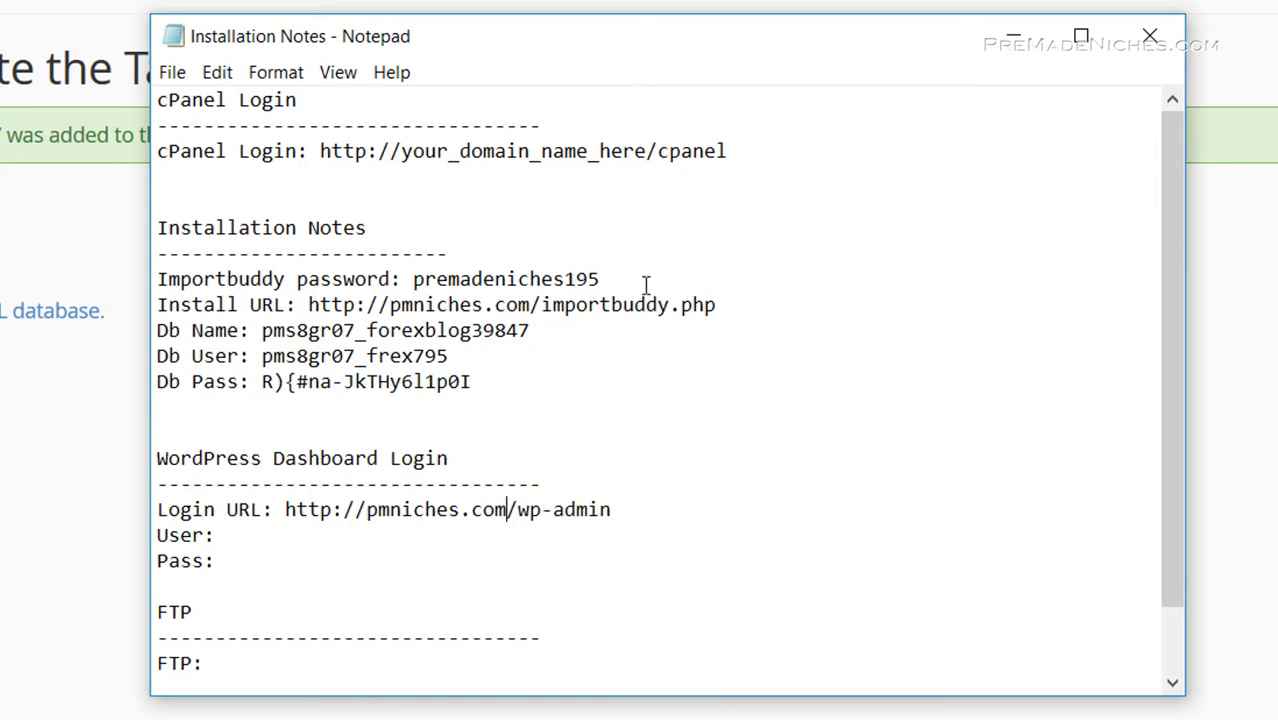
pyautogui.moveTo(650, 150); pyautogui.dragTo(406, 162)
pyautogui.write('pm')
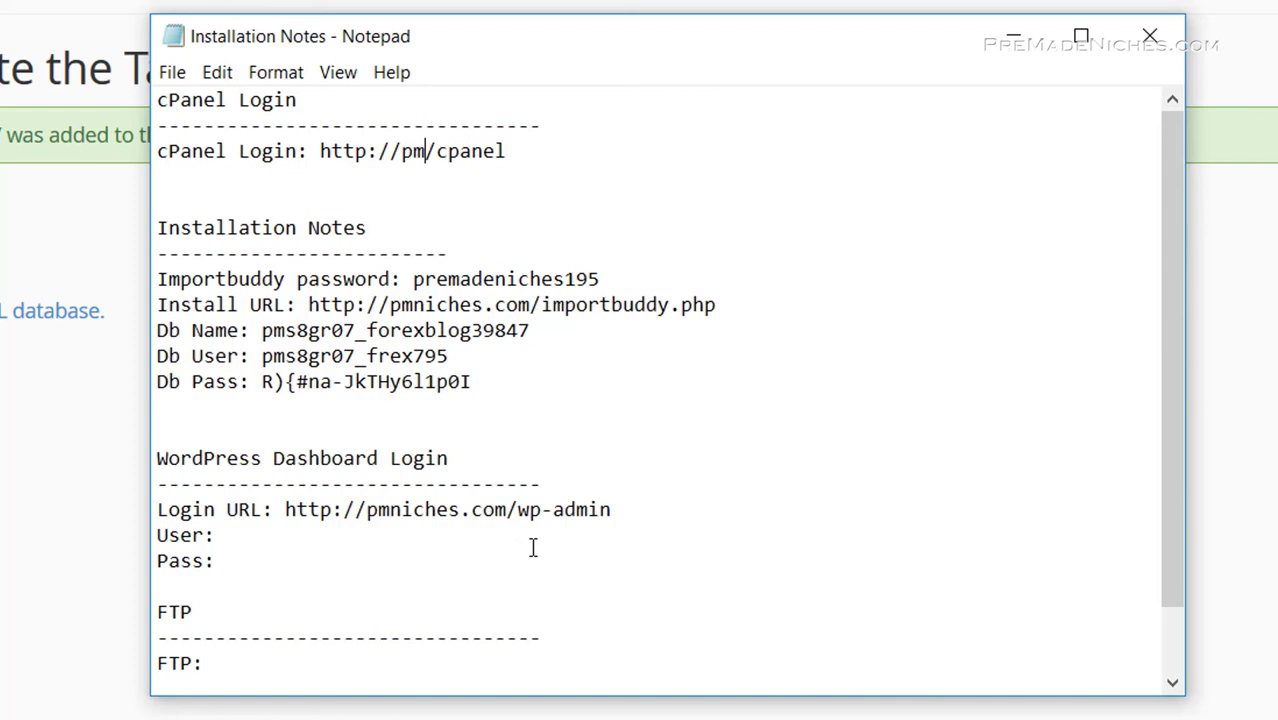
pyautogui.write('niches.com')
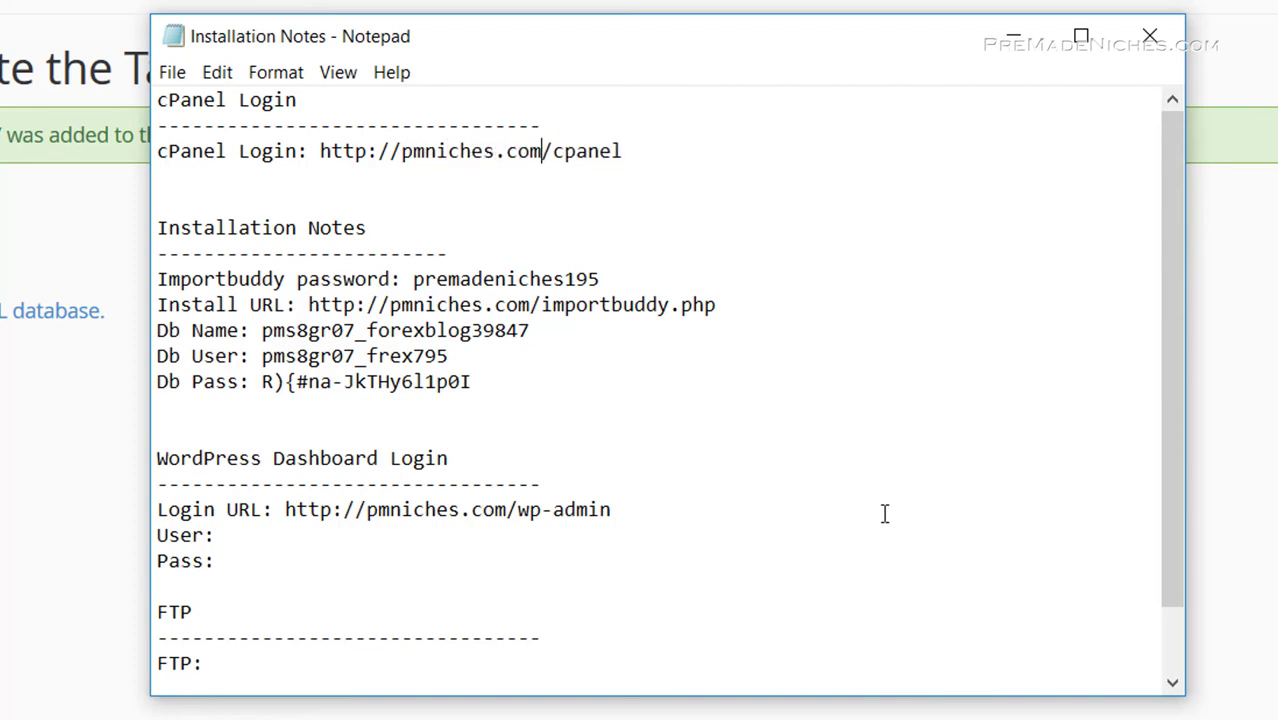
pyautogui.moveTo(725, 304); pyautogui.dragTo(309, 305)
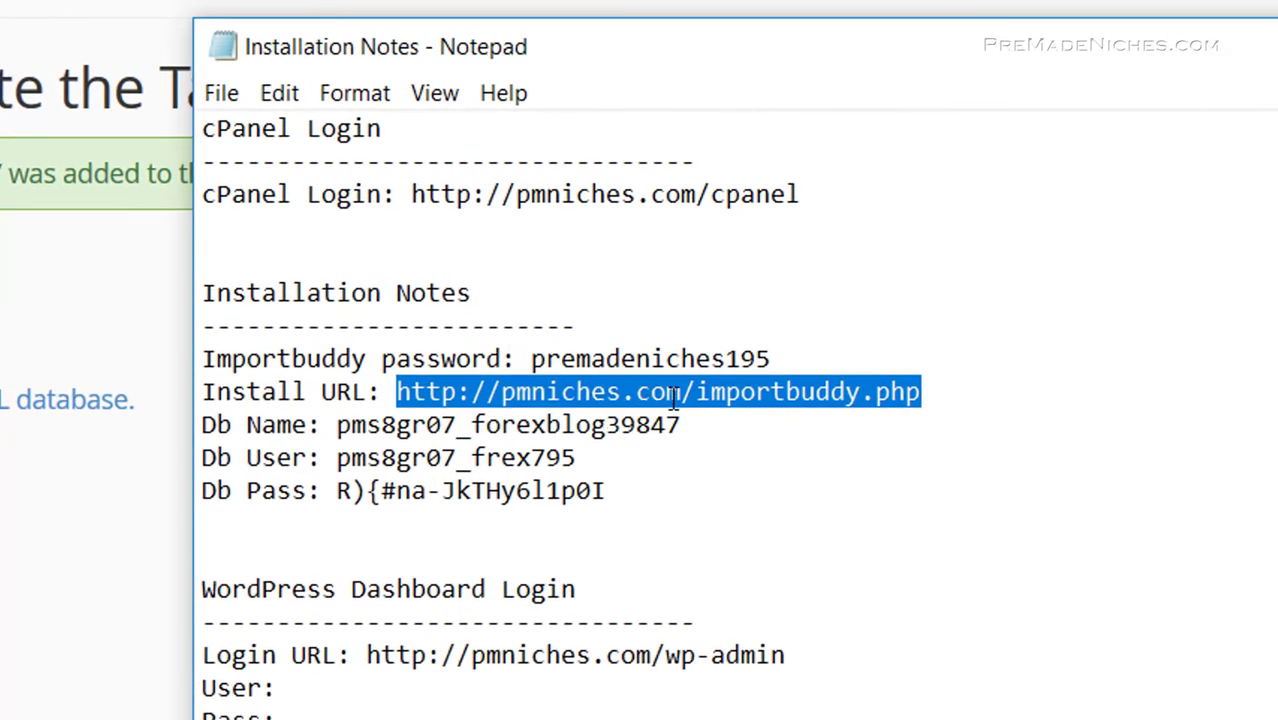
# Step: Load the copied Install URL pmniches.com/importbuddy.php in a new Firefox tab
pyautogui.rightClick(680, 392)
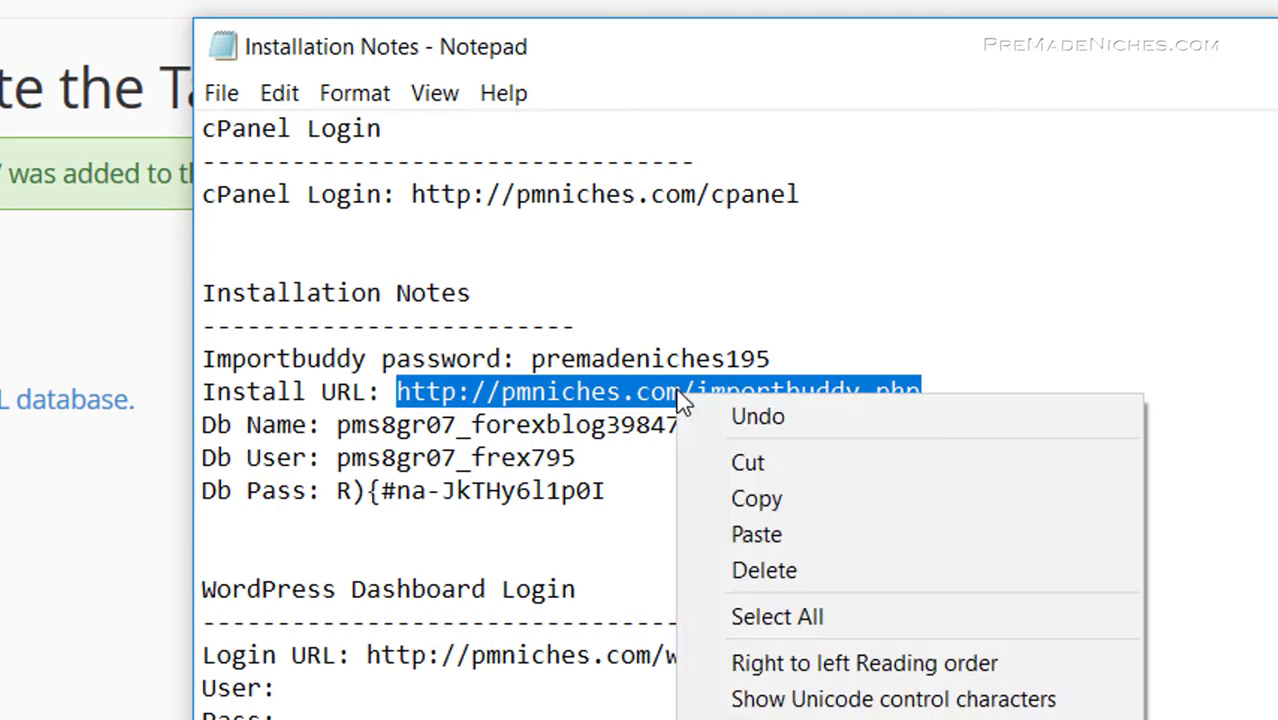
pyautogui.click(774, 492)
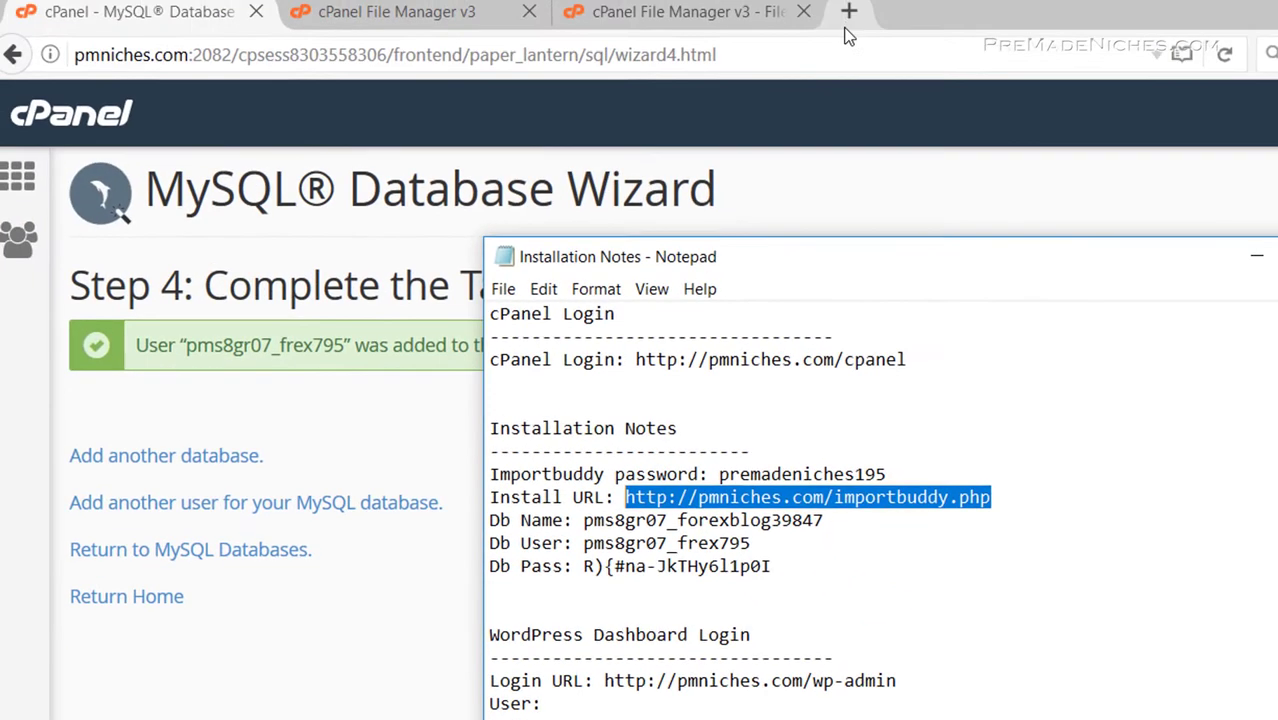
pyautogui.click(848, 22)
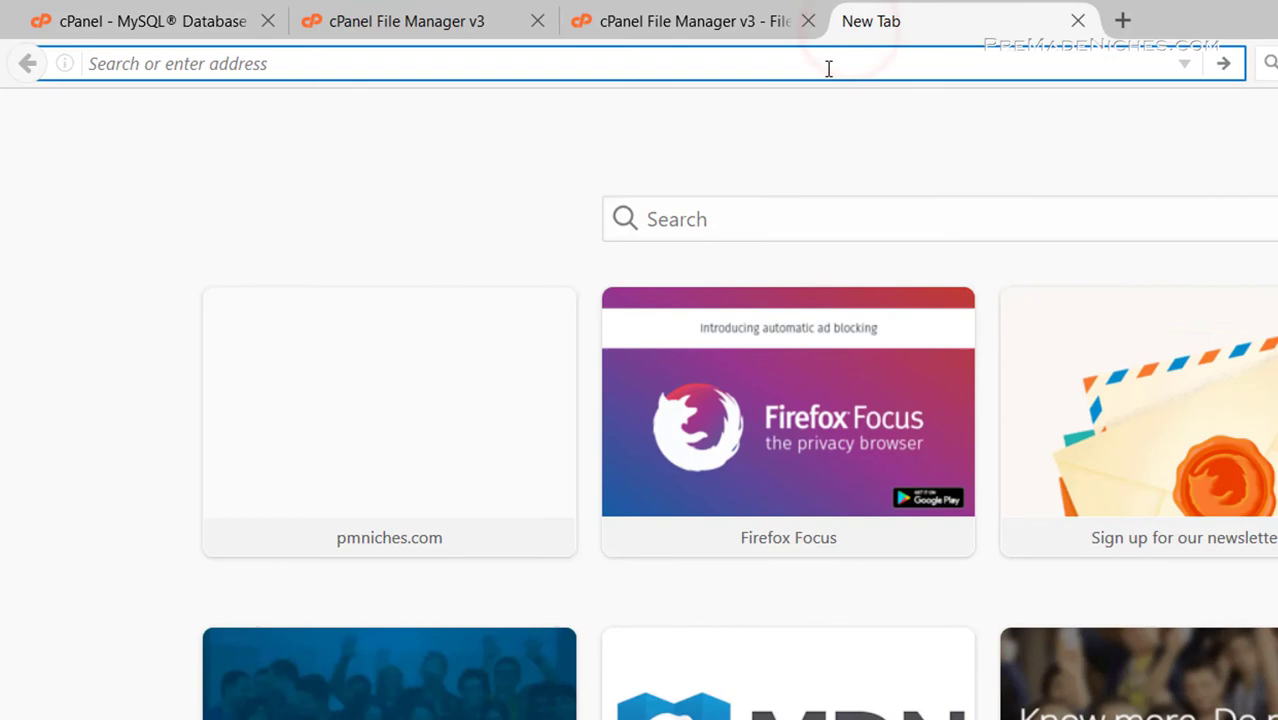
pyautogui.click(828, 68)
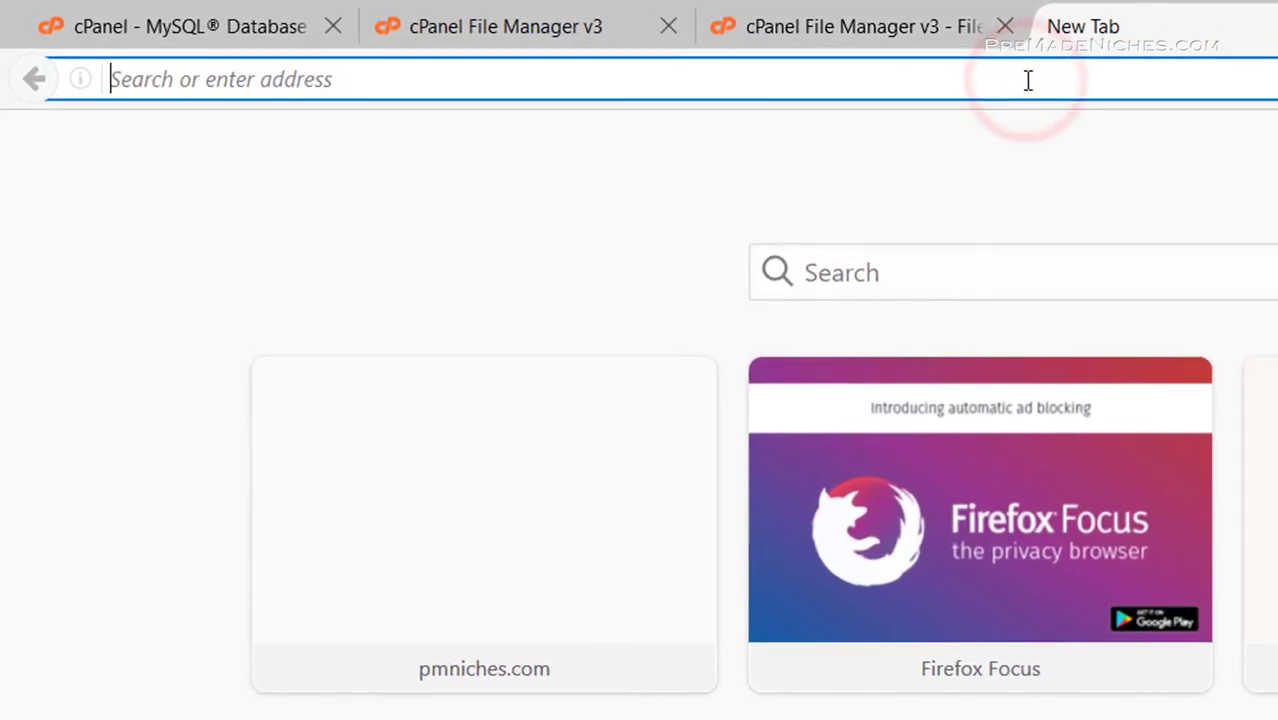
pyautogui.rightClick(1028, 80)
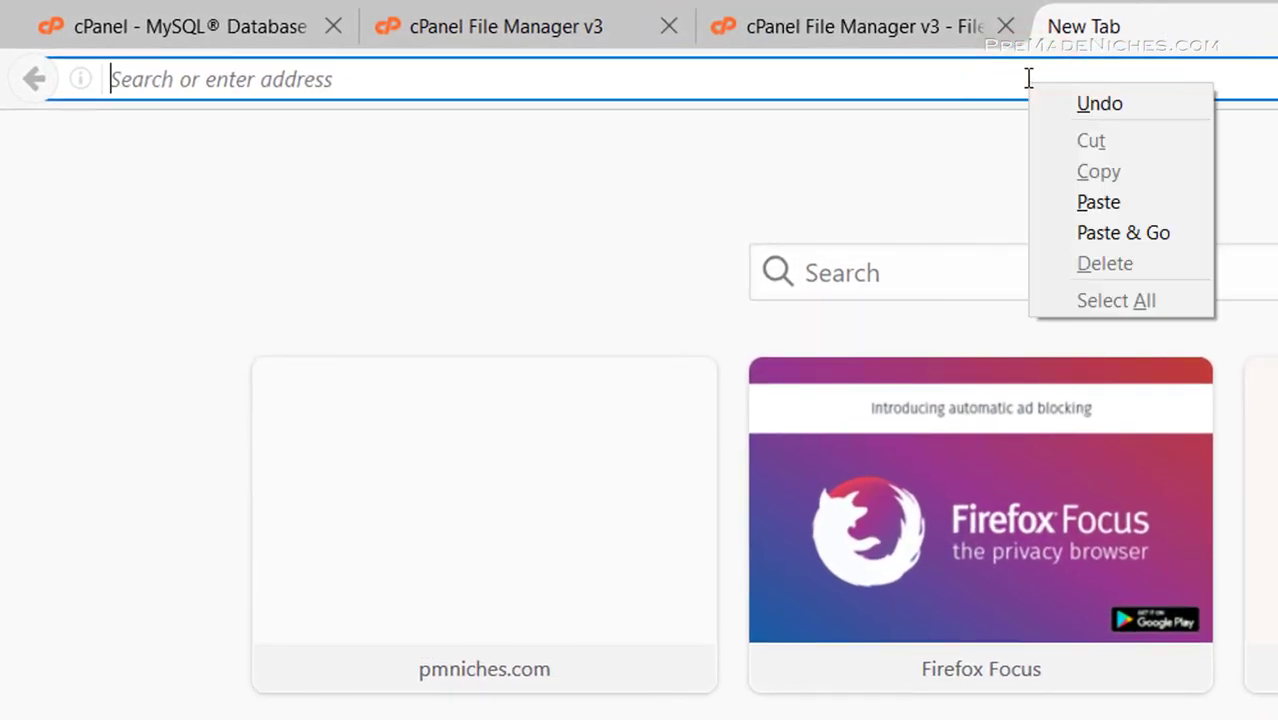
pyautogui.click(1136, 228)
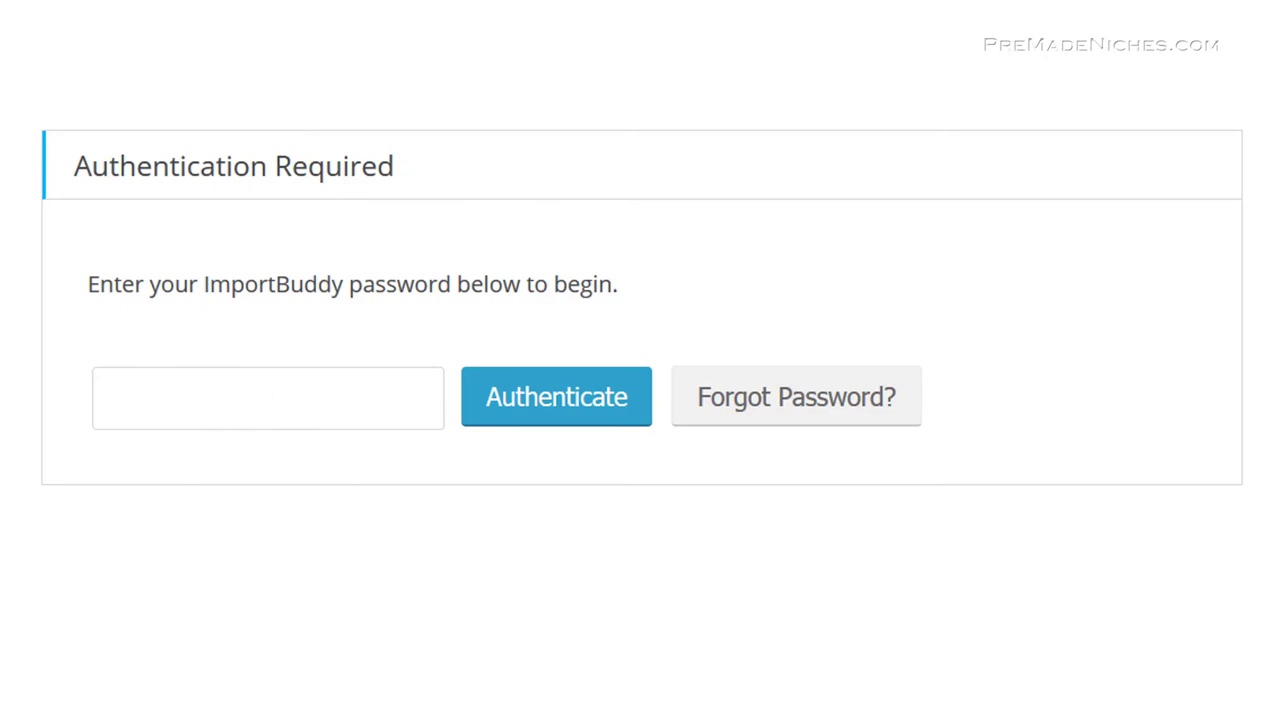
pyautogui.hotkey('alt', 'Tab')
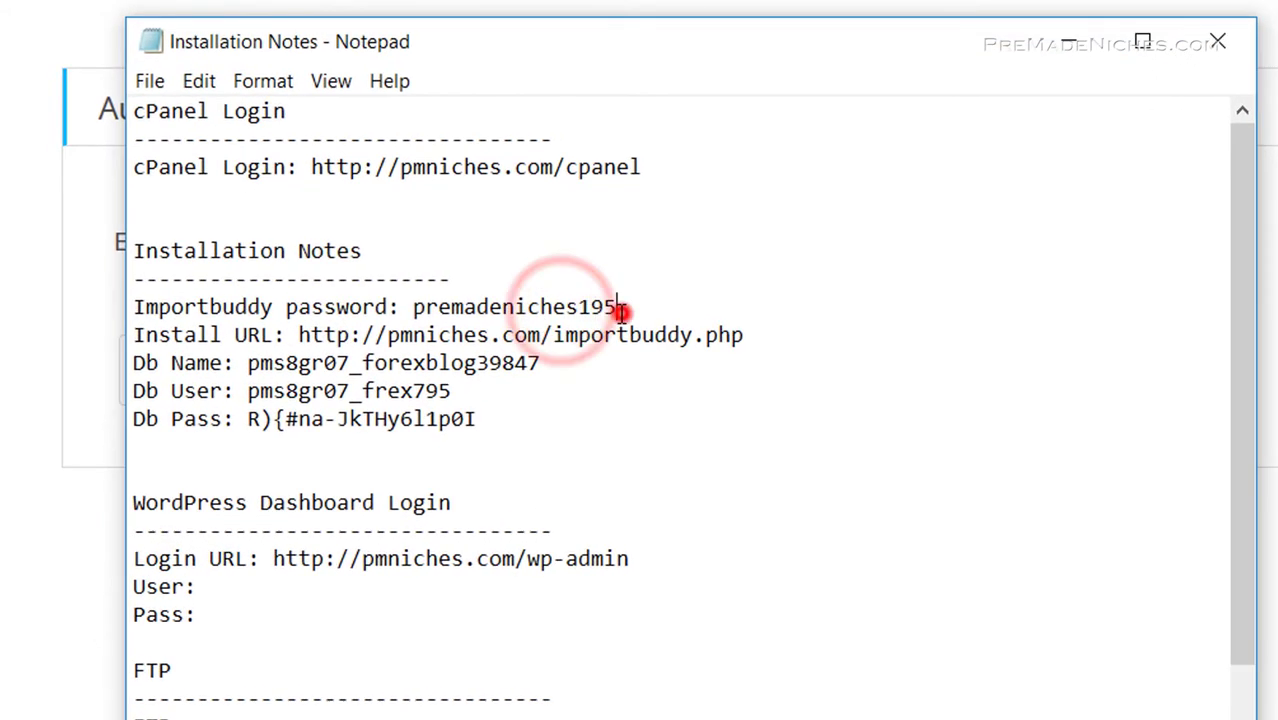
pyautogui.moveTo(535, 342); pyautogui.dragTo(421, 342)
pyautogui.moveTo(490, 307); pyautogui.dragTo(415, 309)
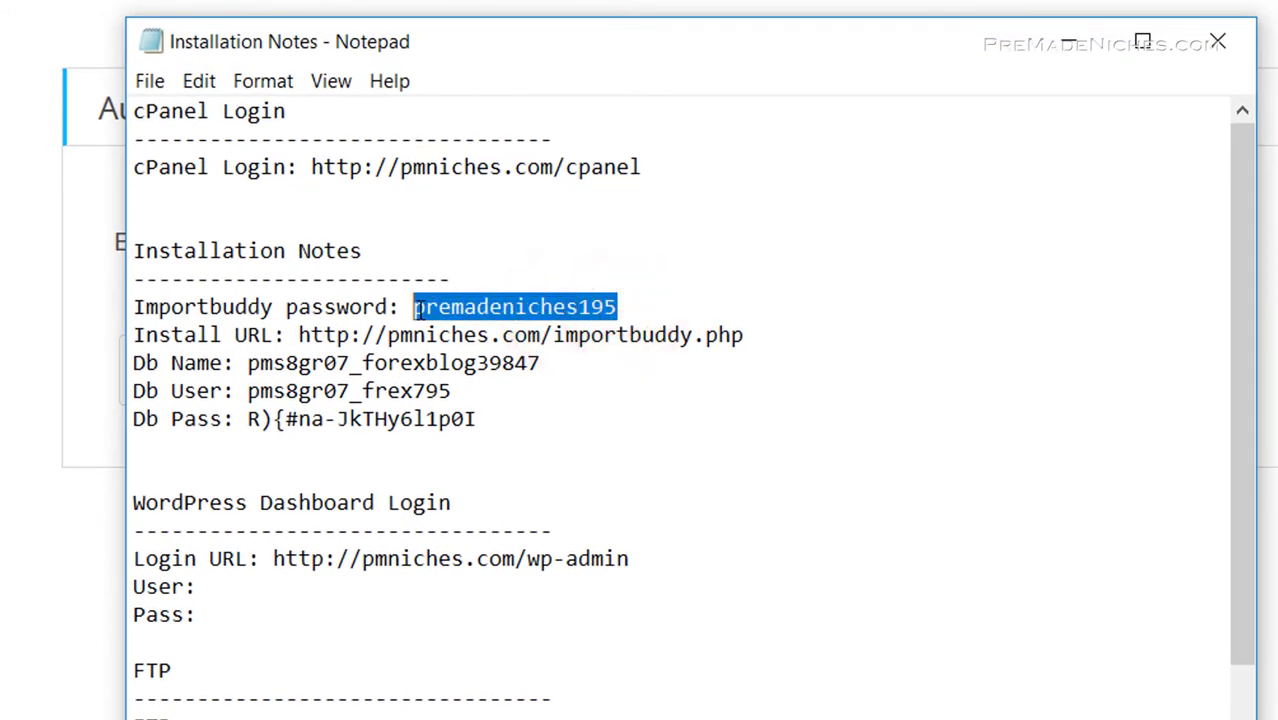
pyautogui.rightClick(503, 312)
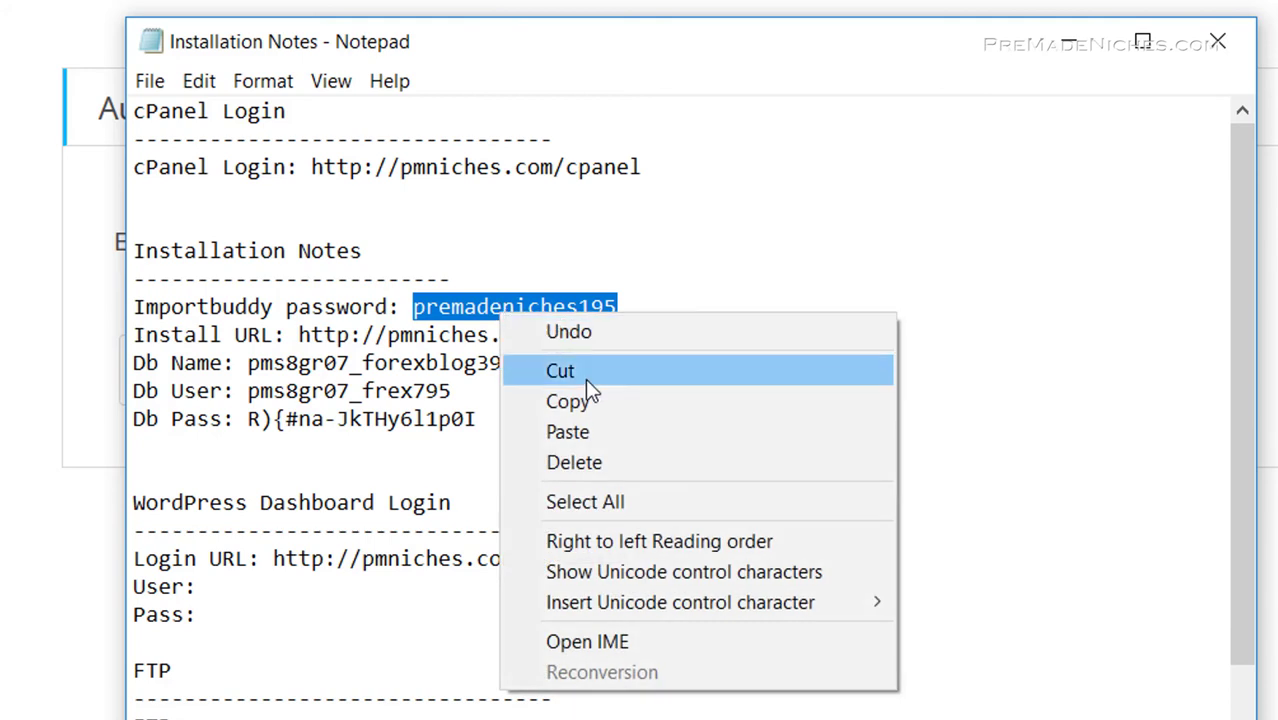
pyautogui.click(574, 405)
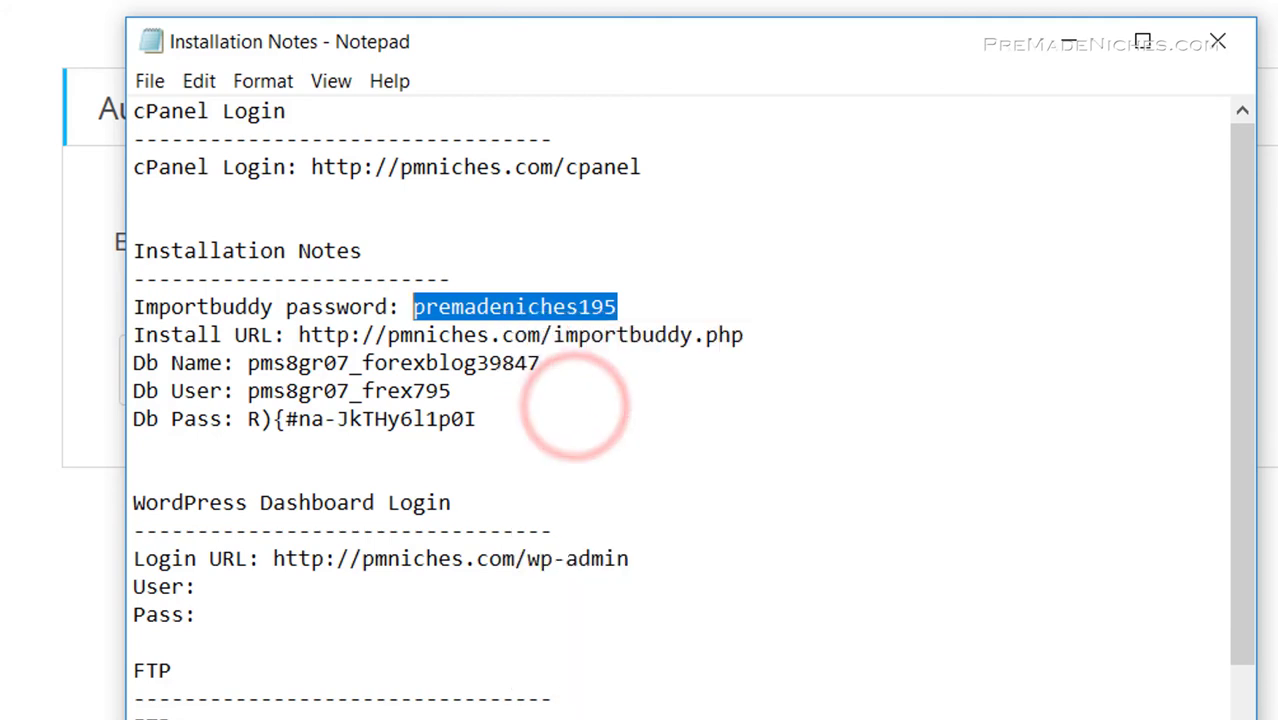
pyautogui.click(178, 358)
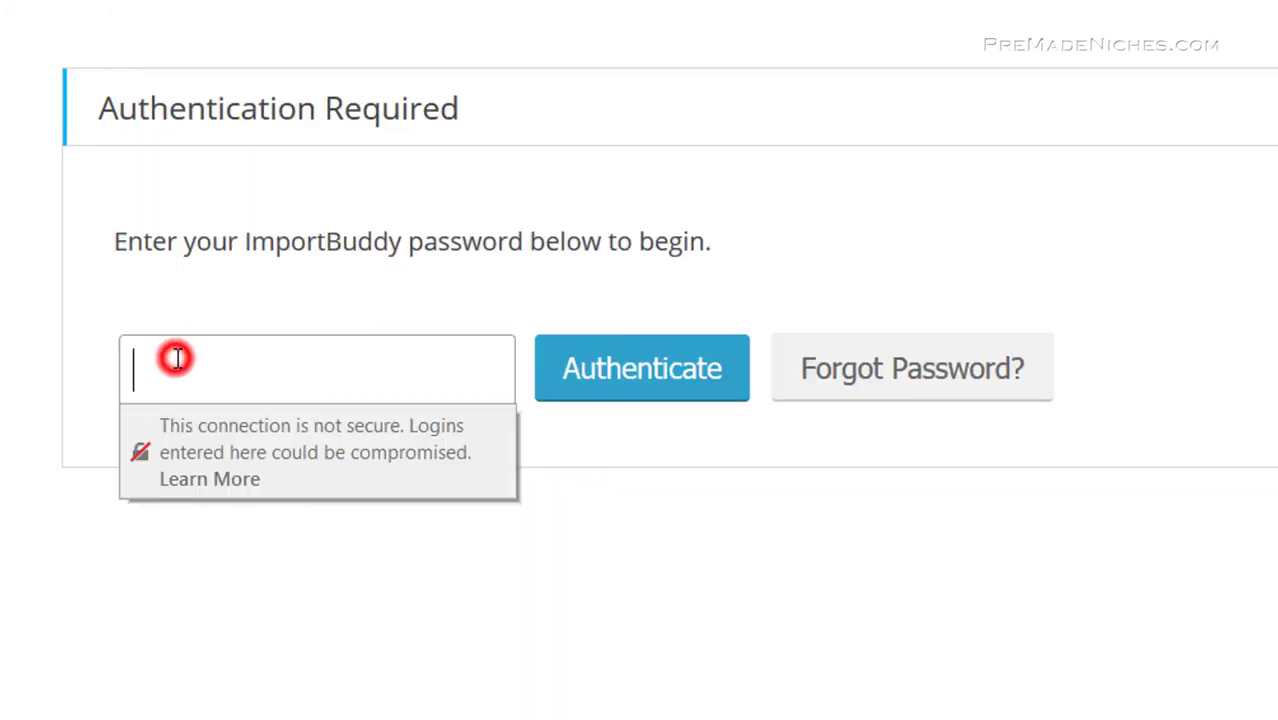
pyautogui.rightClick(178, 358)
pyautogui.click(276, 478)
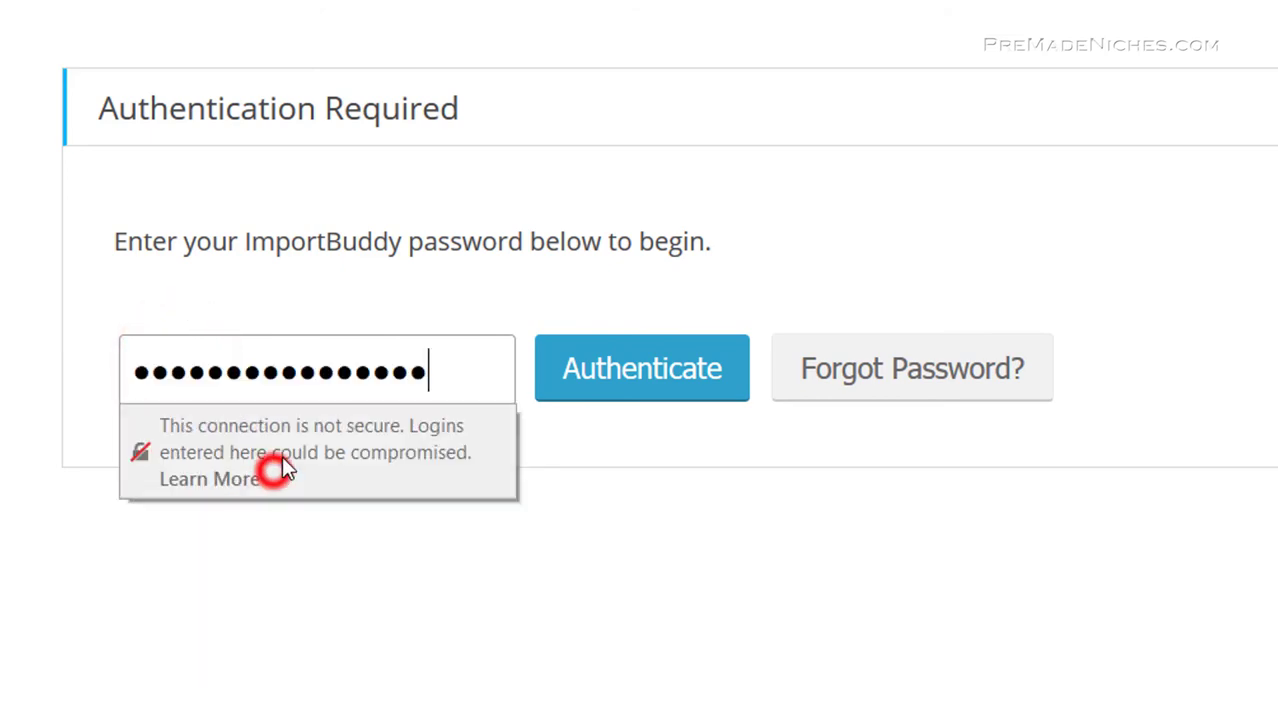
pyautogui.click(597, 383)
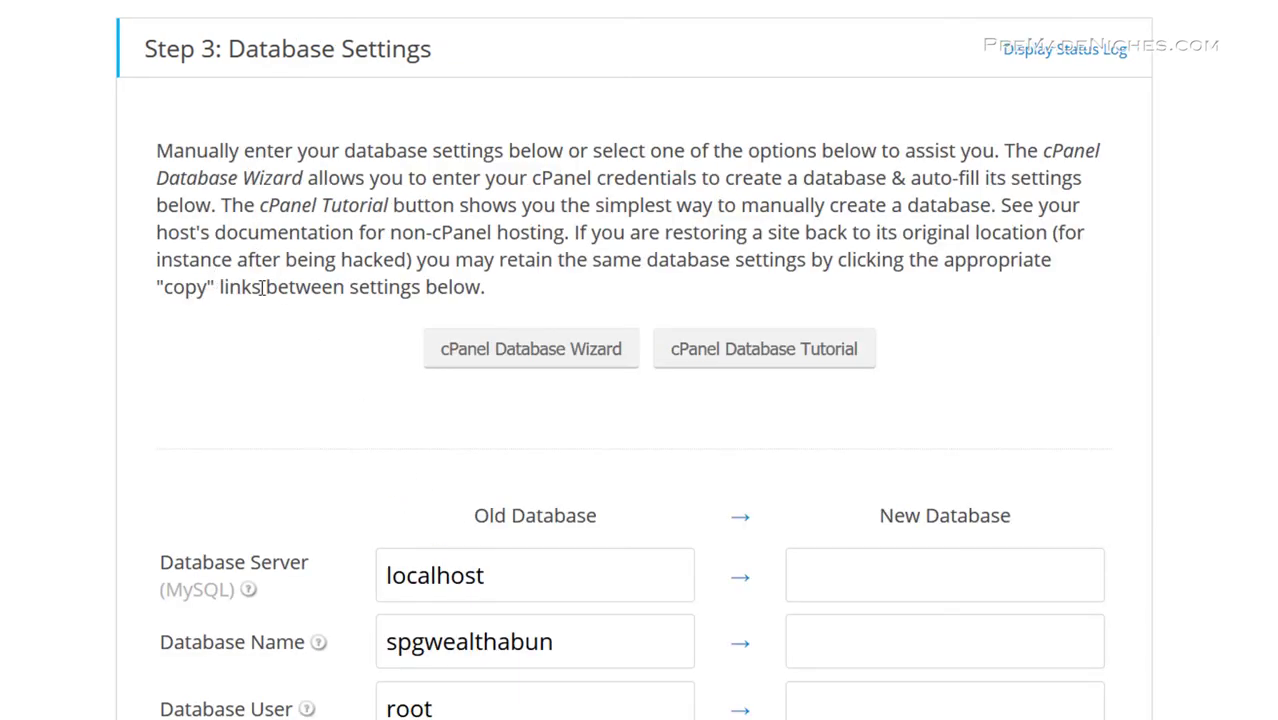
# Step: Keep localhost as the server and wp_ as prefix, and place the notes beside the form
pyautogui.scroll(-1, 262, 288)
pyautogui.scroll(-2, 268, 290)
pyautogui.scroll(-1, 270, 290)
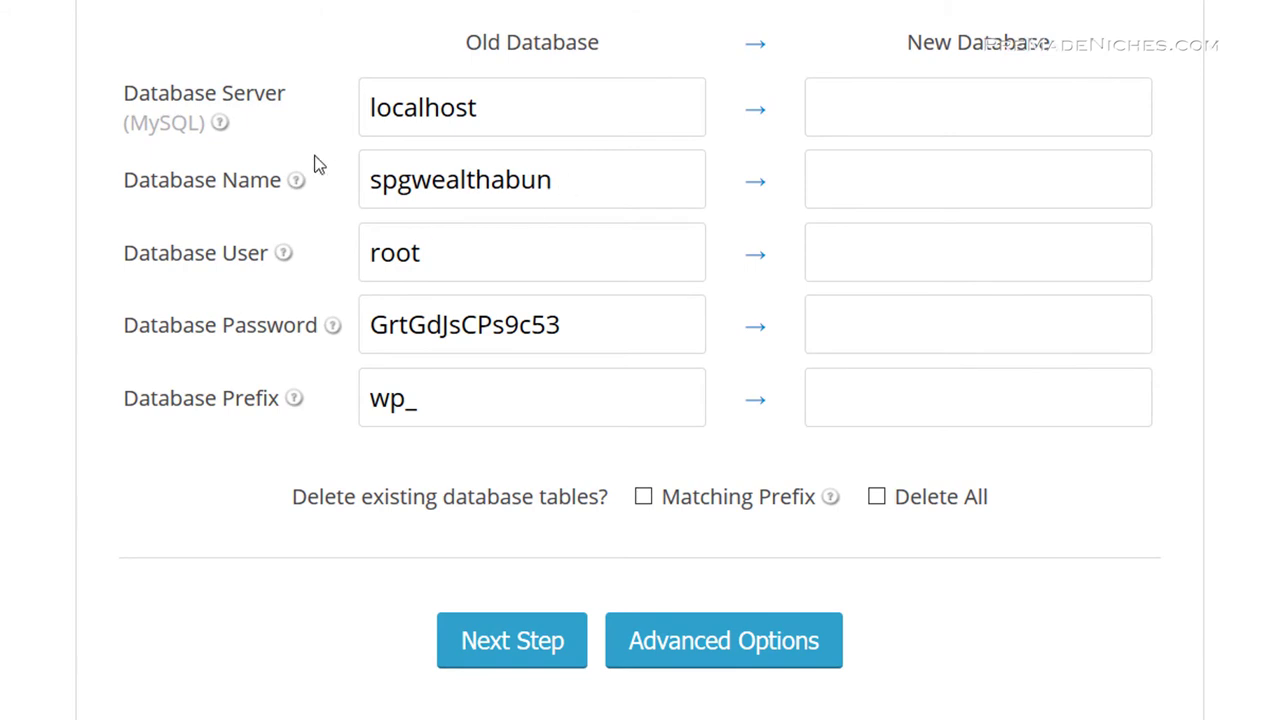
pyautogui.click(752, 115)
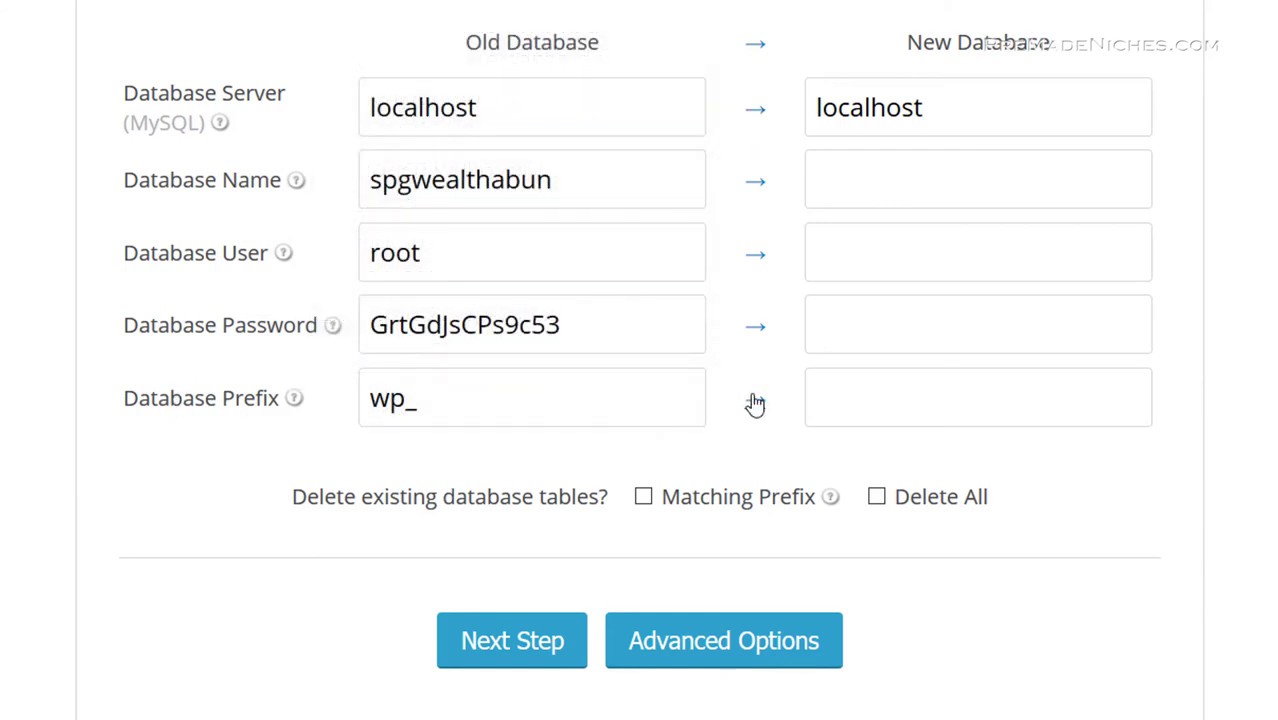
pyautogui.click(755, 400)
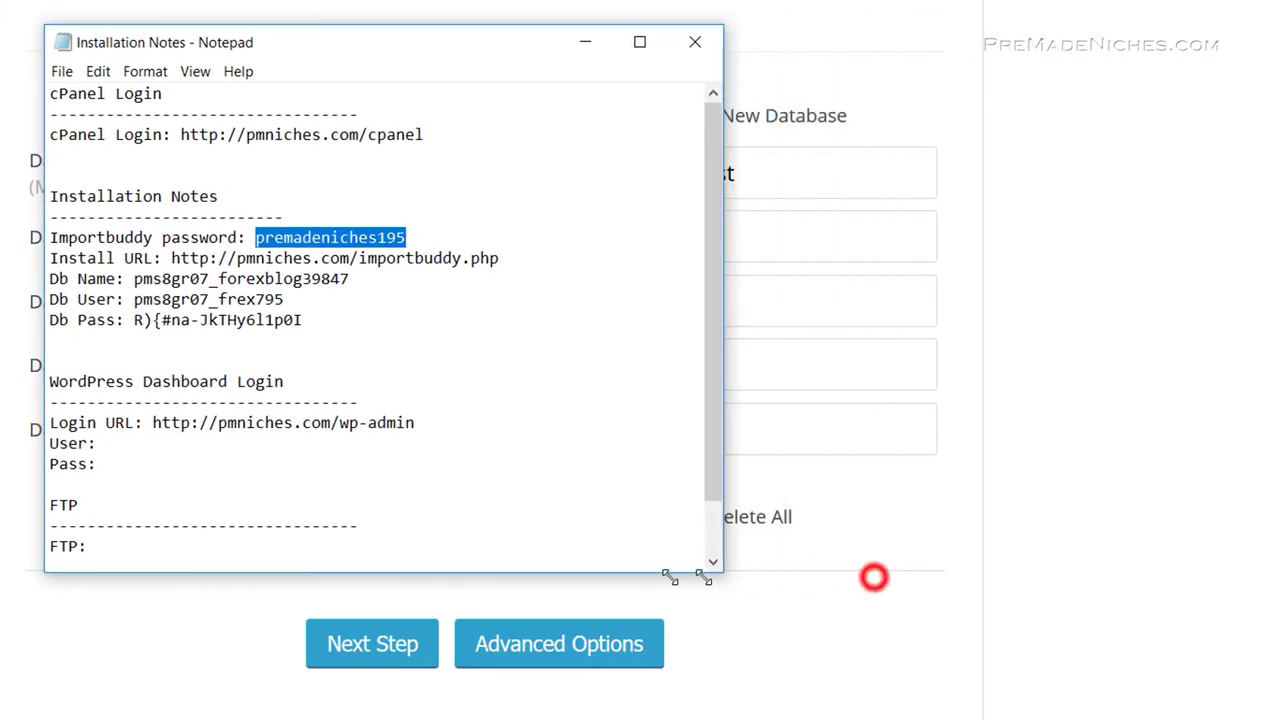
pyautogui.moveTo(868, 575); pyautogui.dragTo(604, 572)
pyautogui.moveTo(357, 54)
pyautogui.mouseDown()
pyautogui.moveTo(325, 52)
pyautogui.moveTo(1118, 47)
pyautogui.moveTo(1138, 31)
pyautogui.mouseUp()
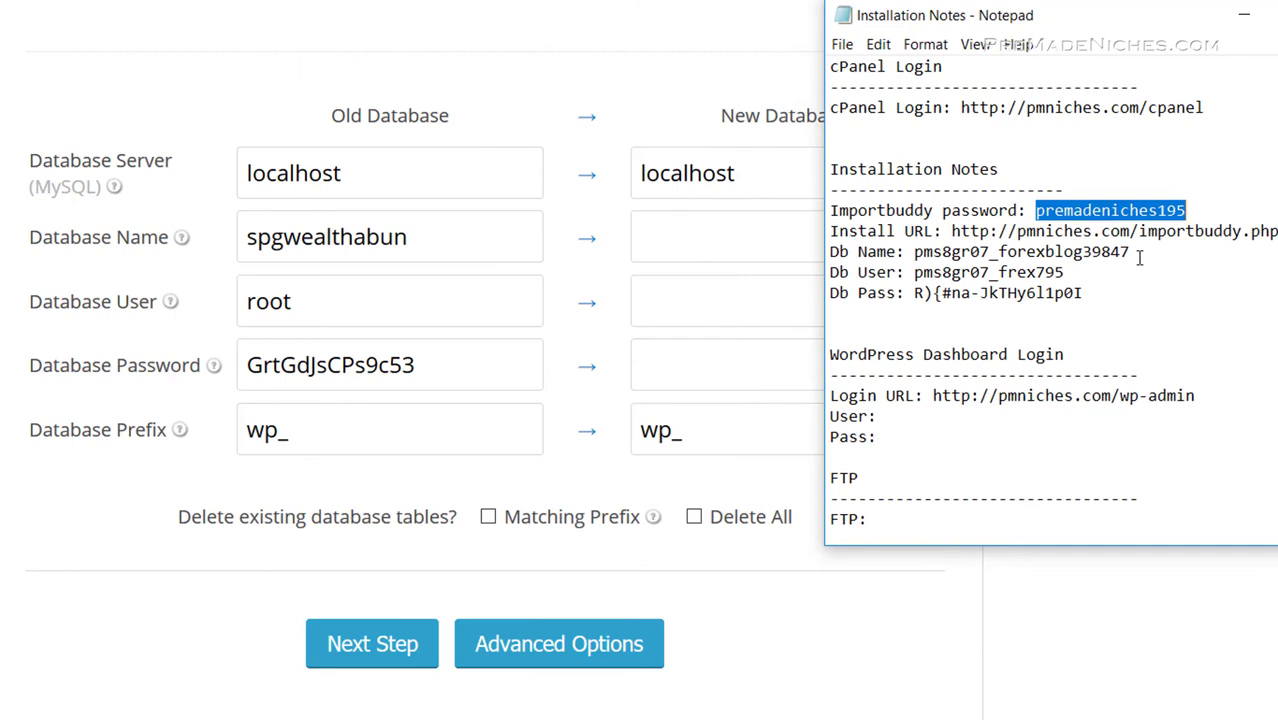
# Step: Fill the new database name pms8gr07_forexblog39847 from the notes
pyautogui.moveTo(1139, 257); pyautogui.dragTo(918, 256)
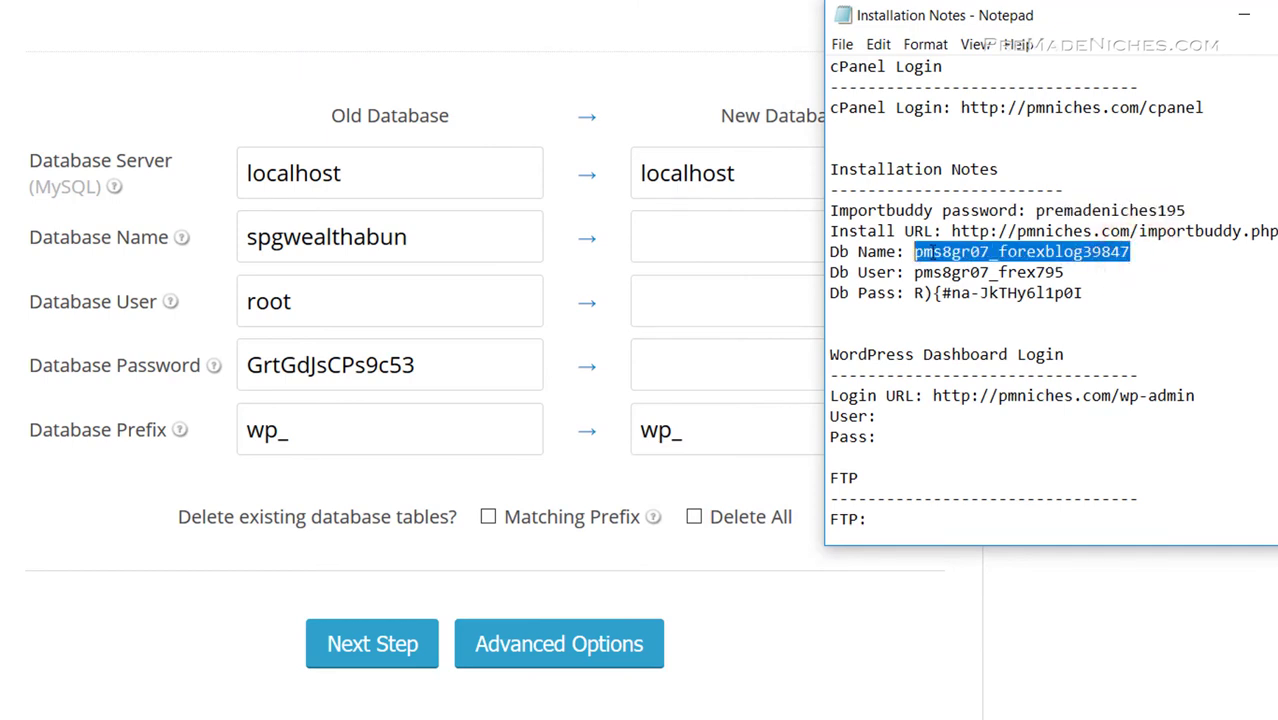
pyautogui.rightClick(933, 252)
pyautogui.click(978, 312)
pyautogui.click(684, 237)
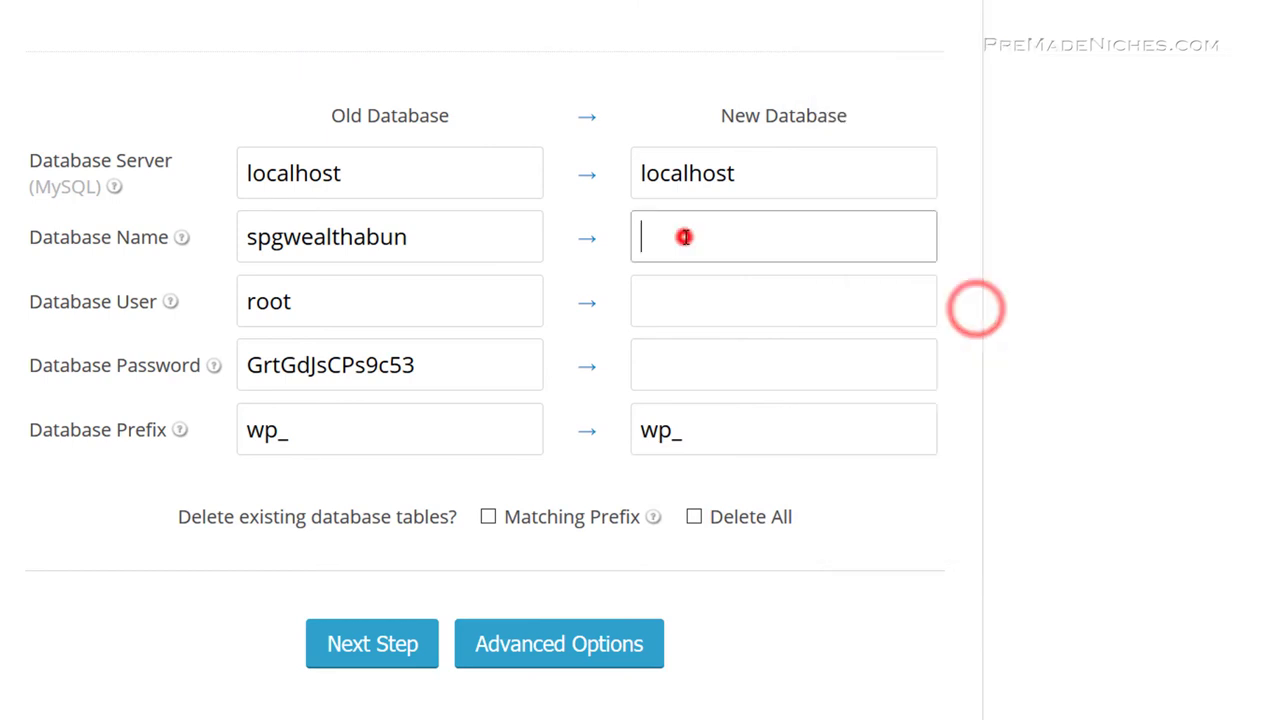
pyautogui.rightClick(681, 237)
pyautogui.click(737, 321)
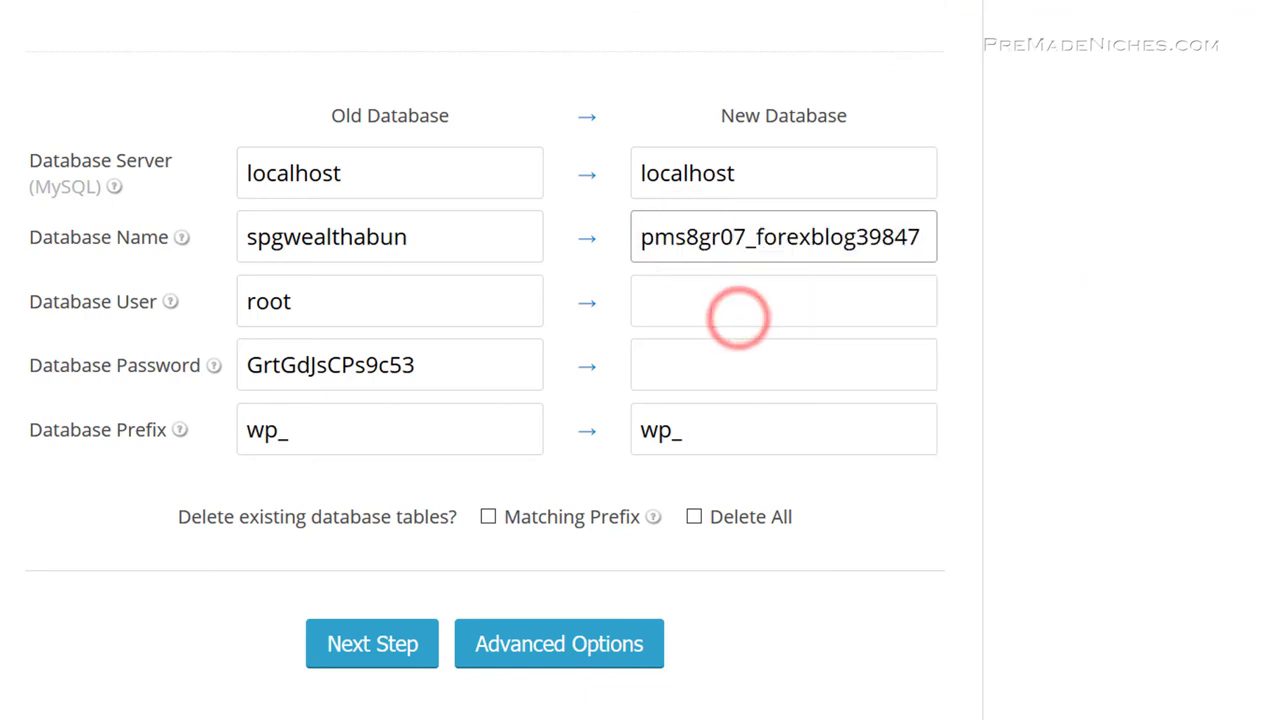
# Step: Fill the new database user pms8gr07_frex795 from the notes
pyautogui.hotkey('alt', 'Tab')
pyautogui.moveTo(1066, 273); pyautogui.dragTo(914, 274)
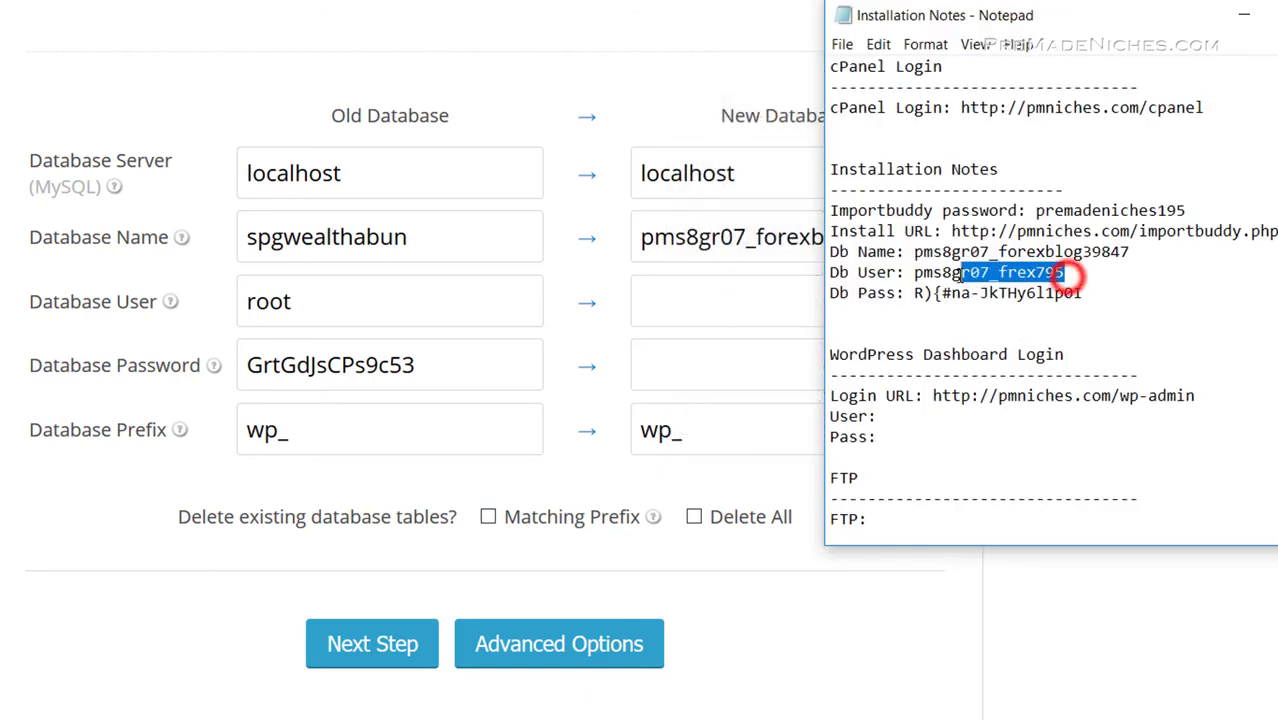
pyautogui.rightClick(922, 280)
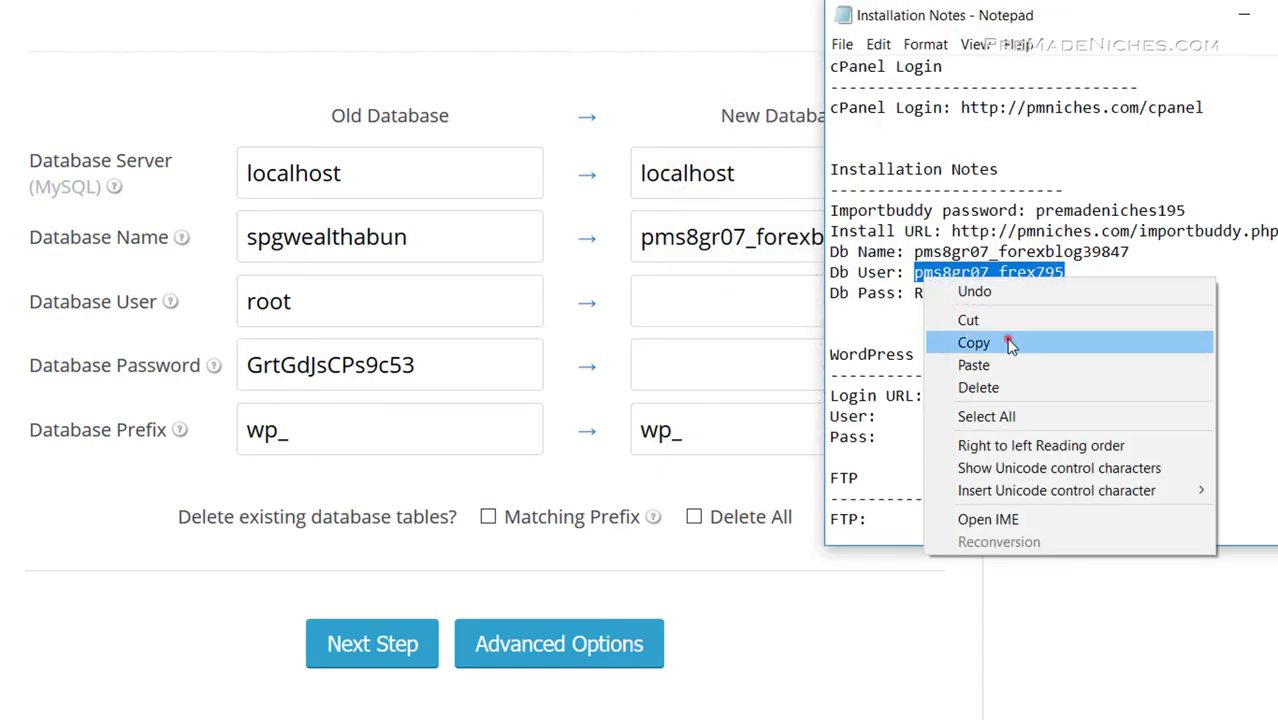
pyautogui.click(1003, 342)
pyautogui.click(709, 303)
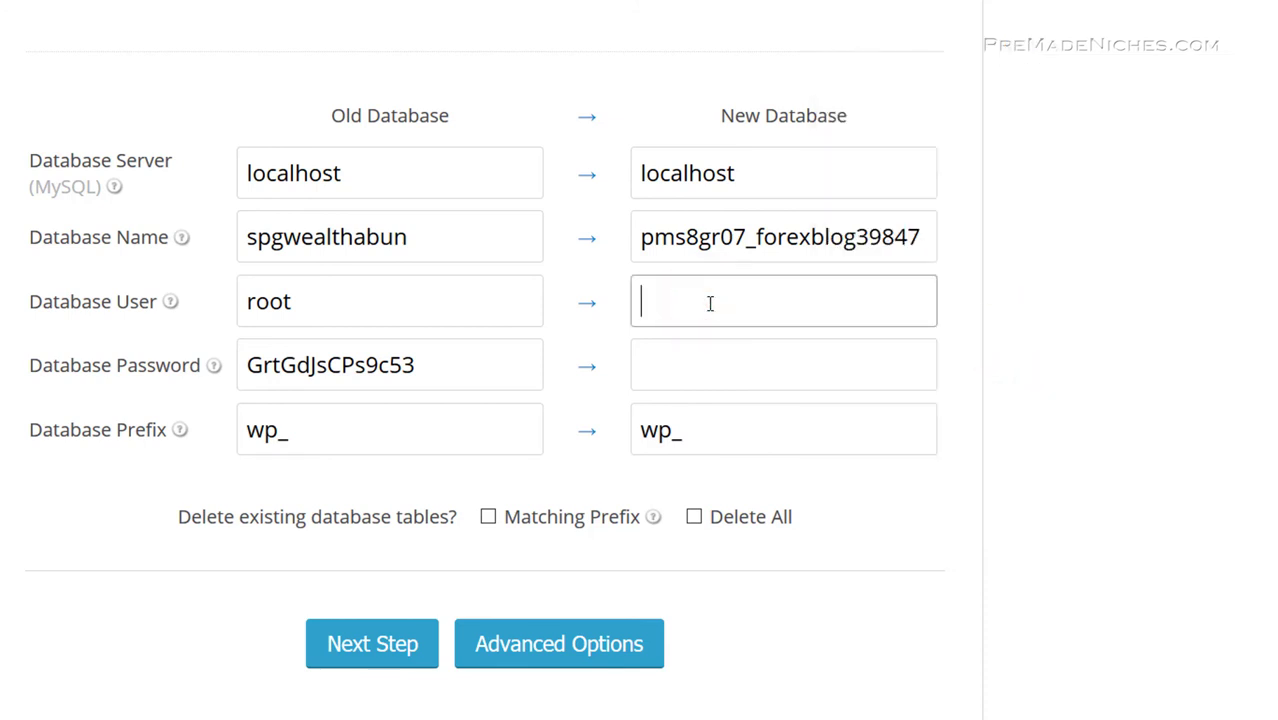
pyautogui.rightClick(709, 302)
pyautogui.click(766, 386)
# Step: Fill the new database password from the notes' Db Pass line
pyautogui.hotkey('alt', 'Tab')
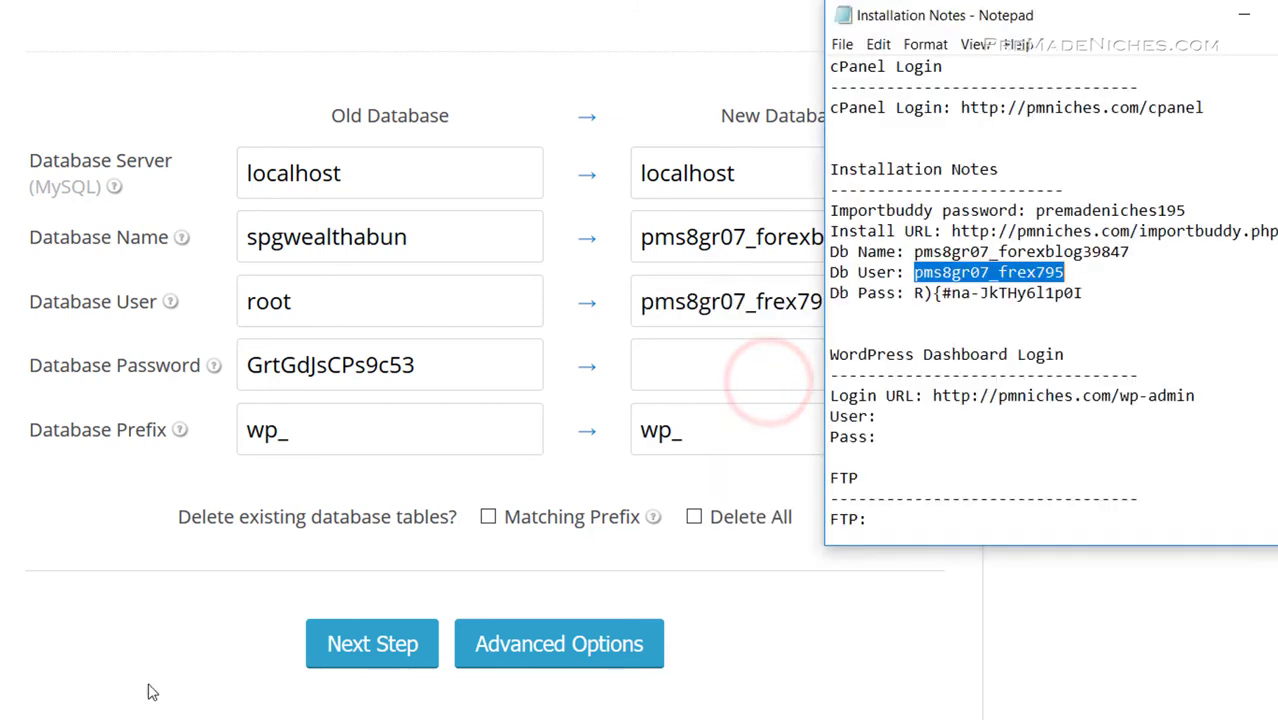
pyautogui.moveTo(1083, 293); pyautogui.dragTo(914, 293)
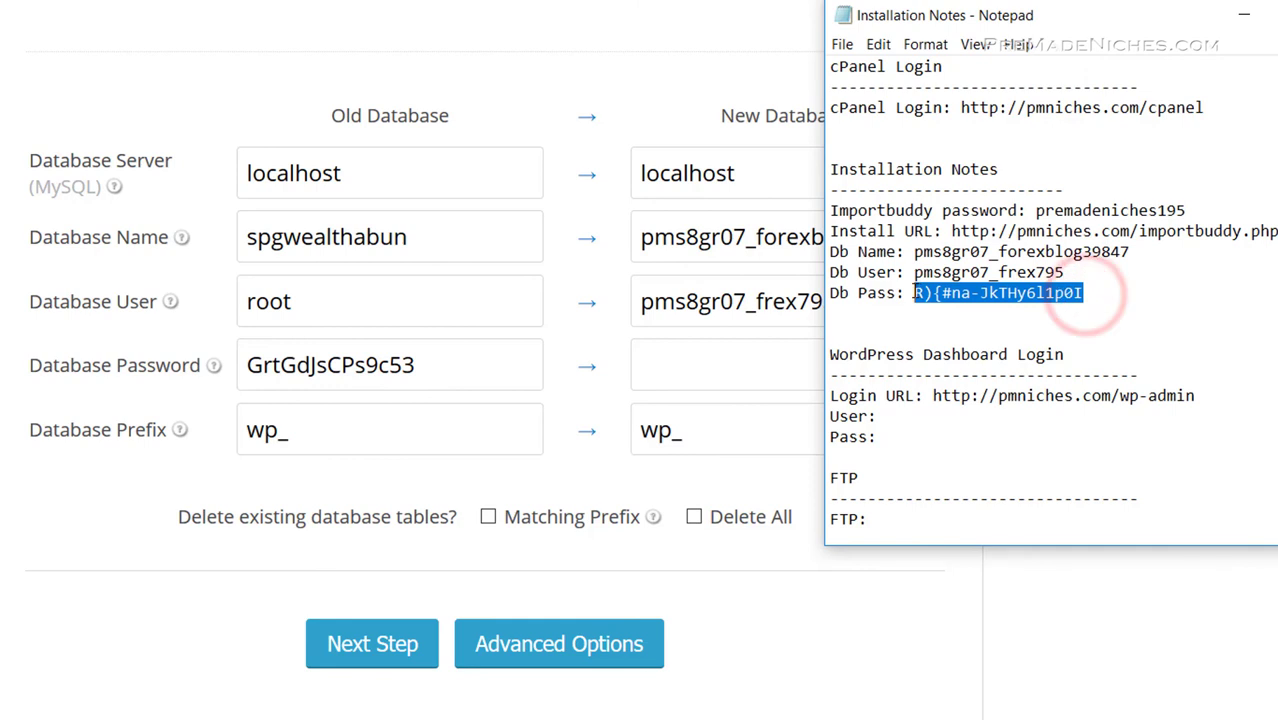
pyautogui.rightClick(920, 293)
pyautogui.click(990, 353)
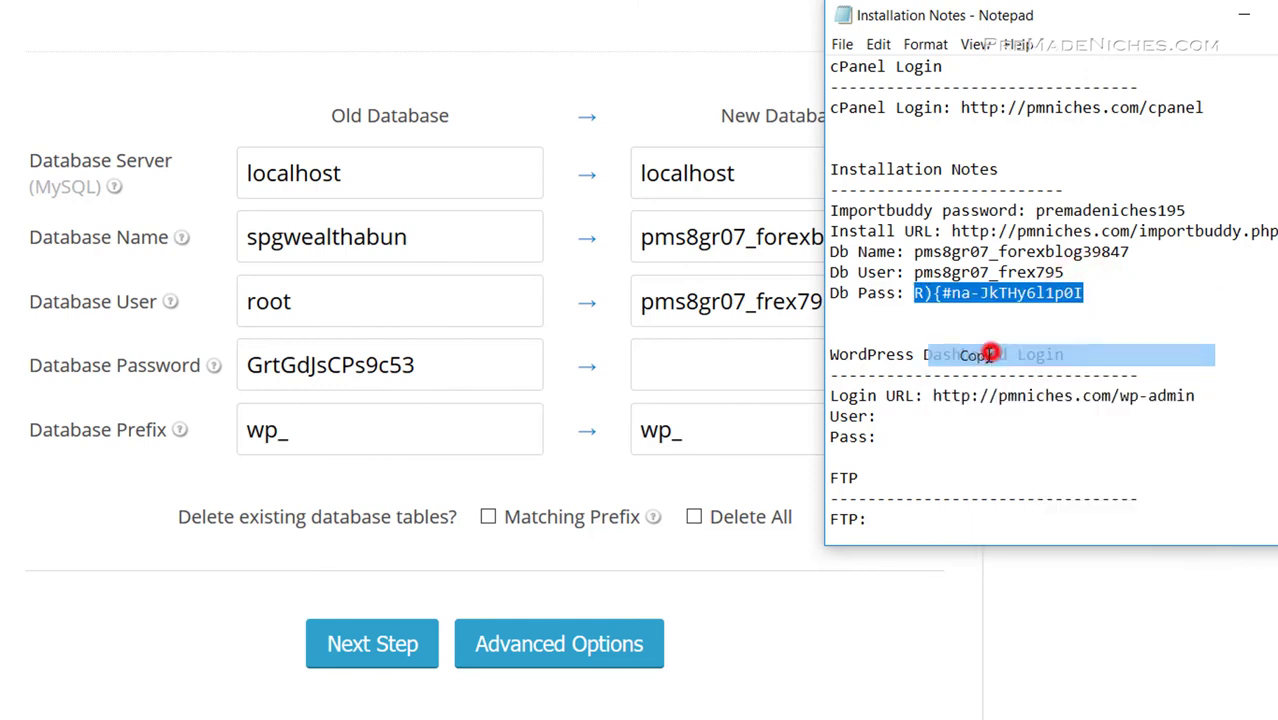
pyautogui.click(711, 372)
pyautogui.rightClick(713, 377)
pyautogui.click(765, 464)
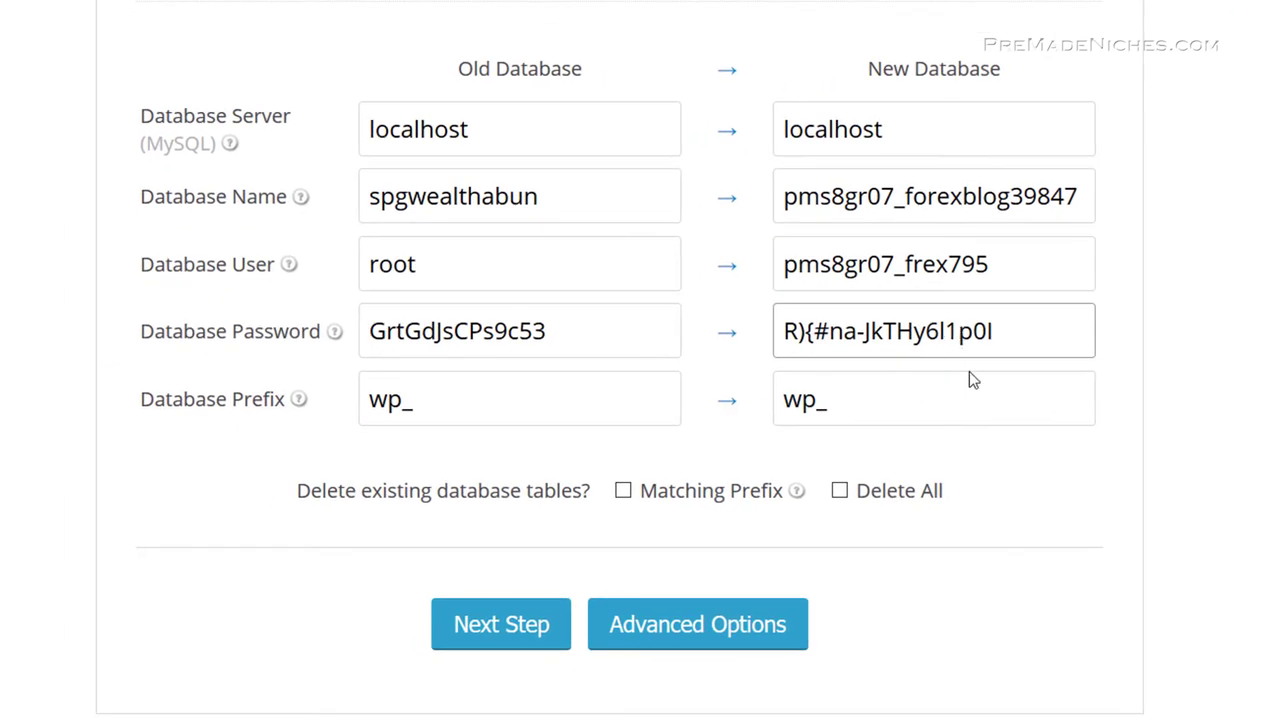
pyautogui.click(1109, 451)
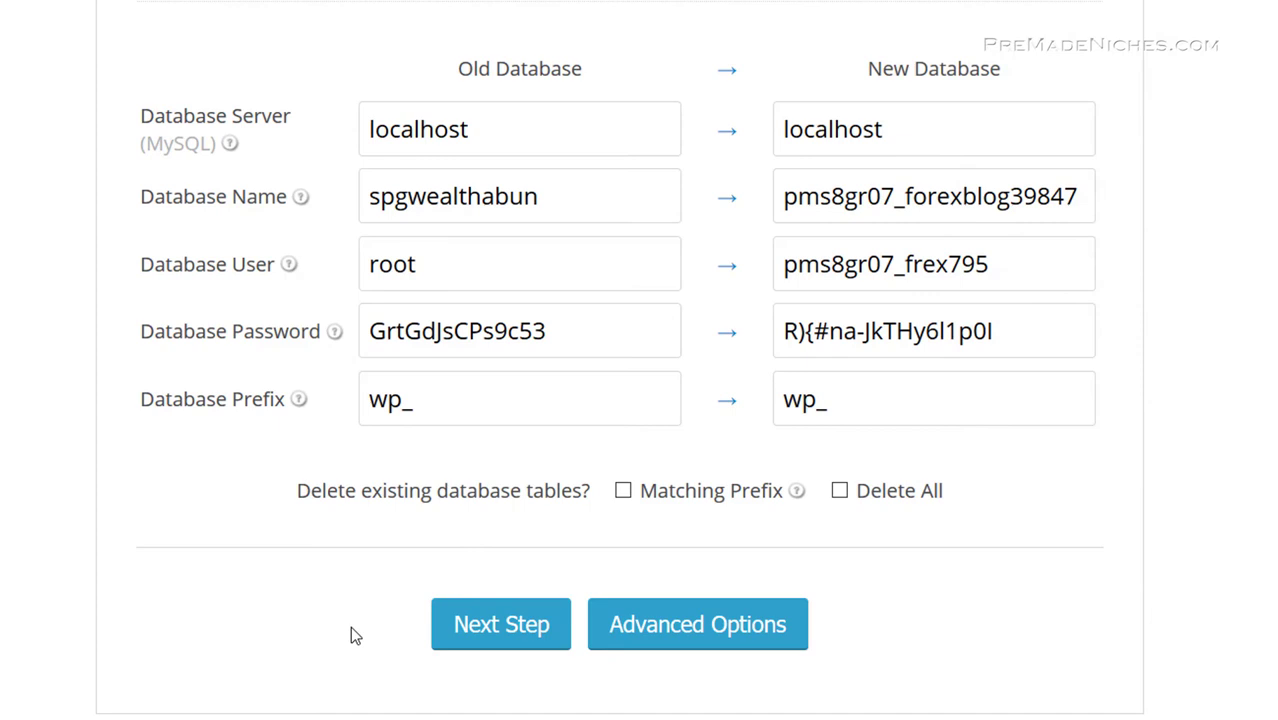
# Step: Run the database restore through to Step 6 Verify Site & Finish
pyautogui.click(498, 632)
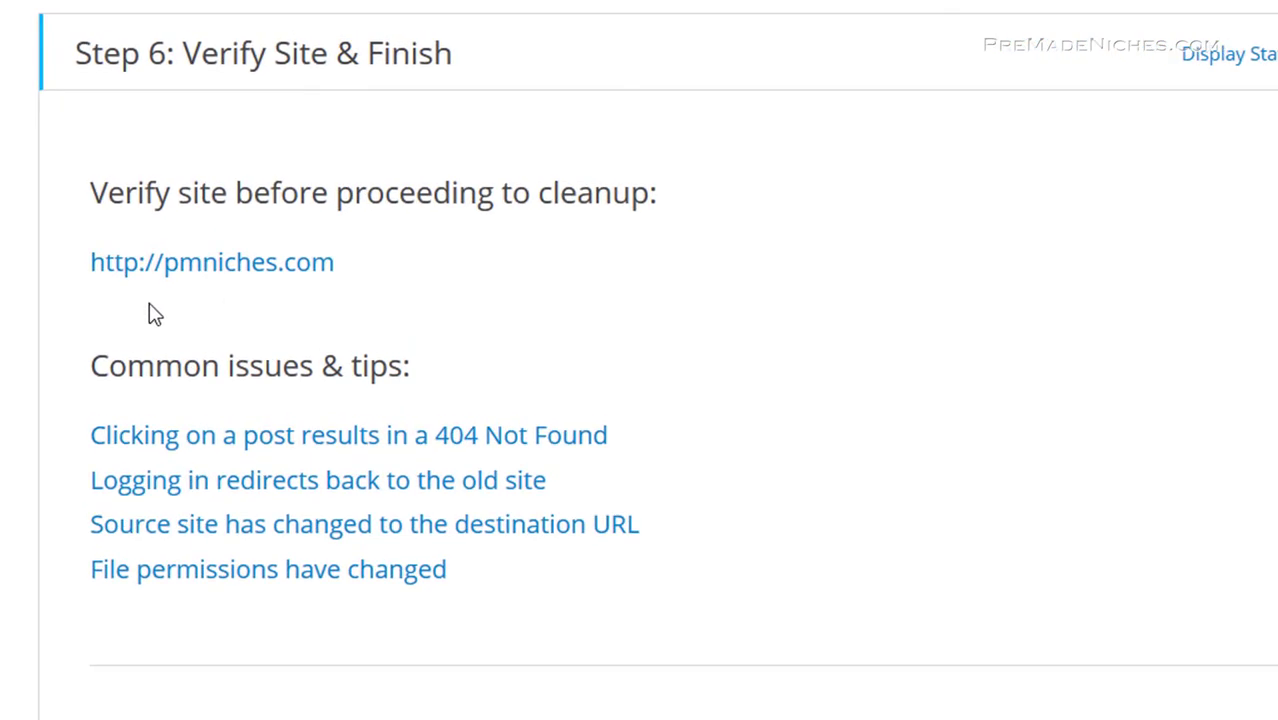
# Step: Verify the restored site loads, including the Being Afraid to Ask for Money article
pyautogui.click(280, 264)
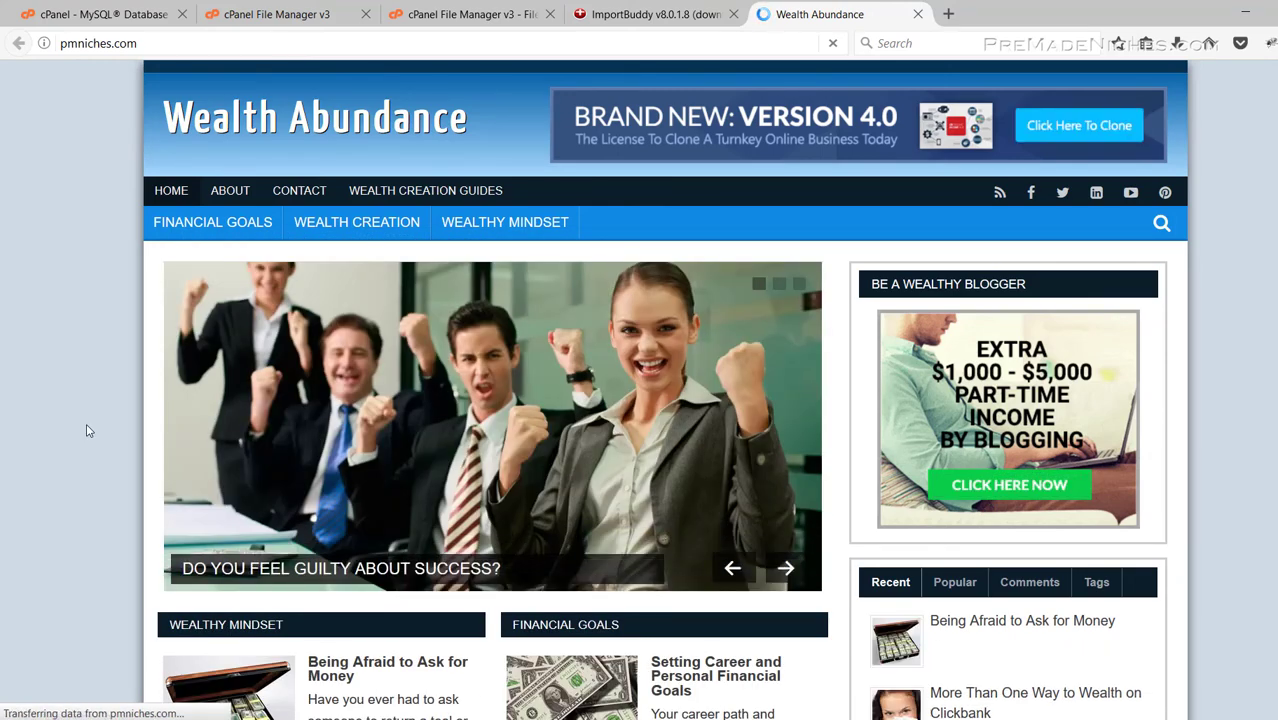
pyautogui.scroll(-1, 94, 367)
pyautogui.scroll(-5, 444, 410)
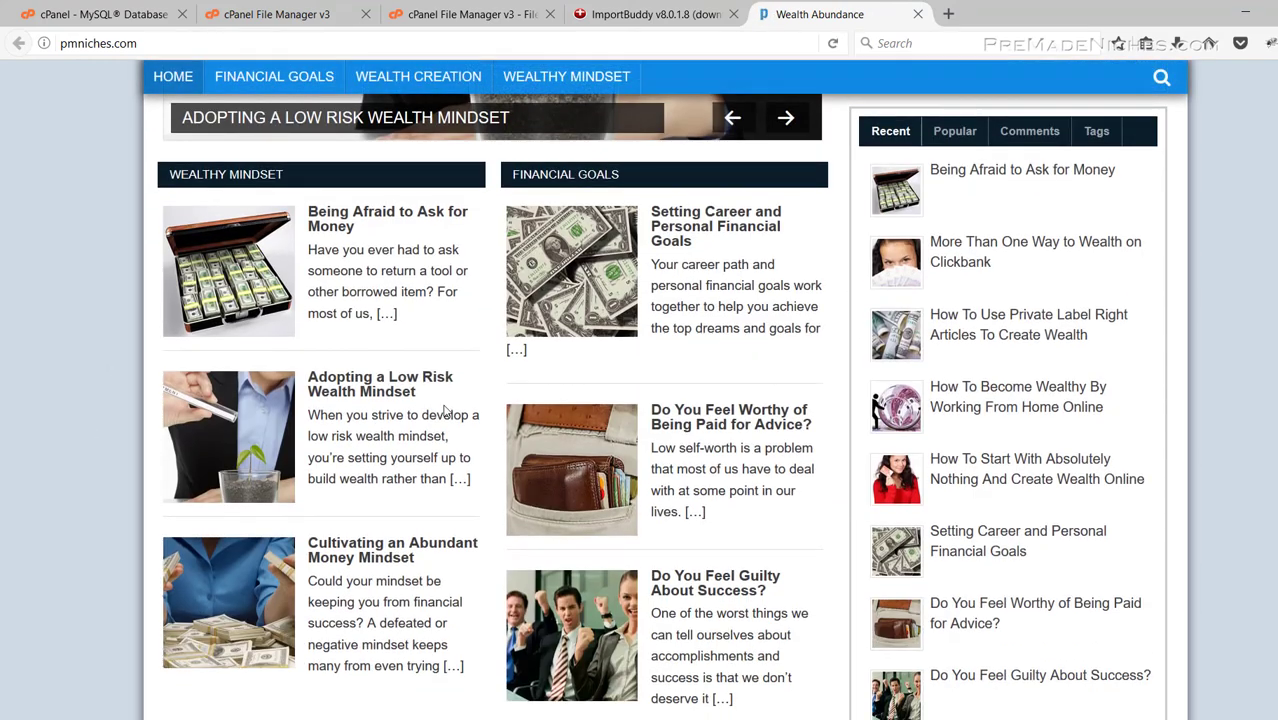
pyautogui.click(962, 171)
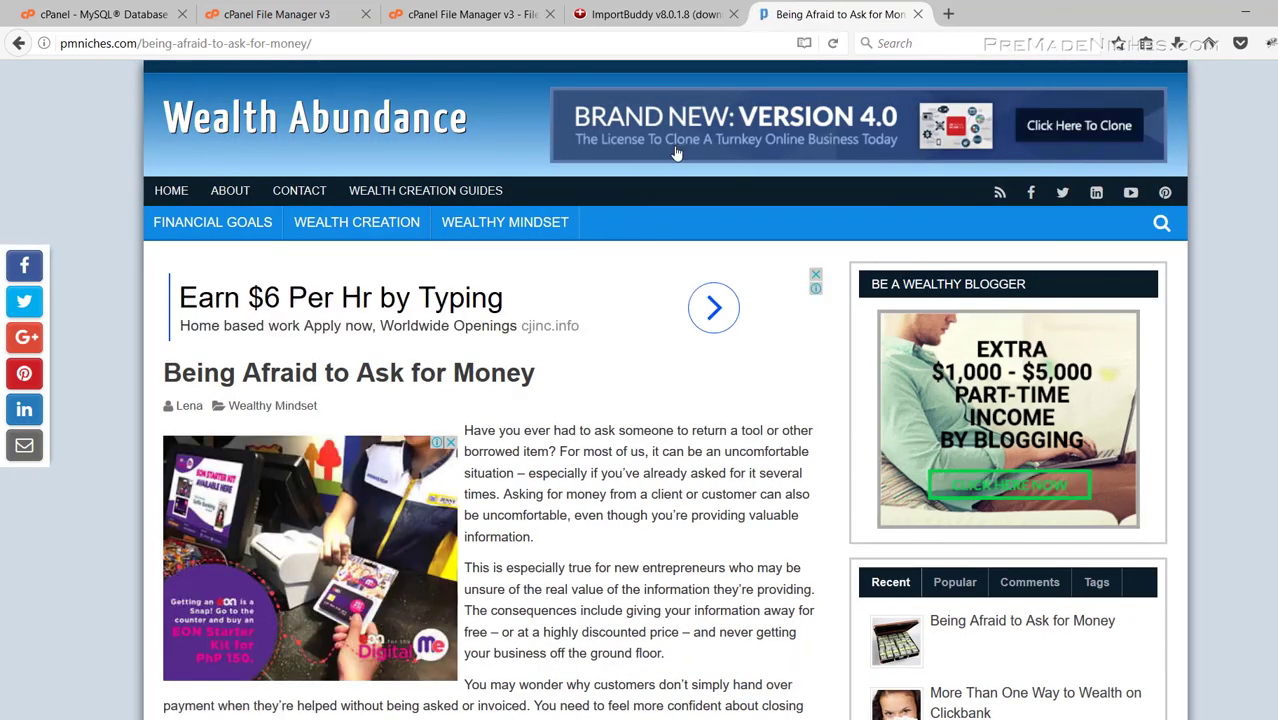
# Step: Run ImportBuddy's Finish Cleanup, then load the live pmniches.com home page
pyautogui.click(672, 17)
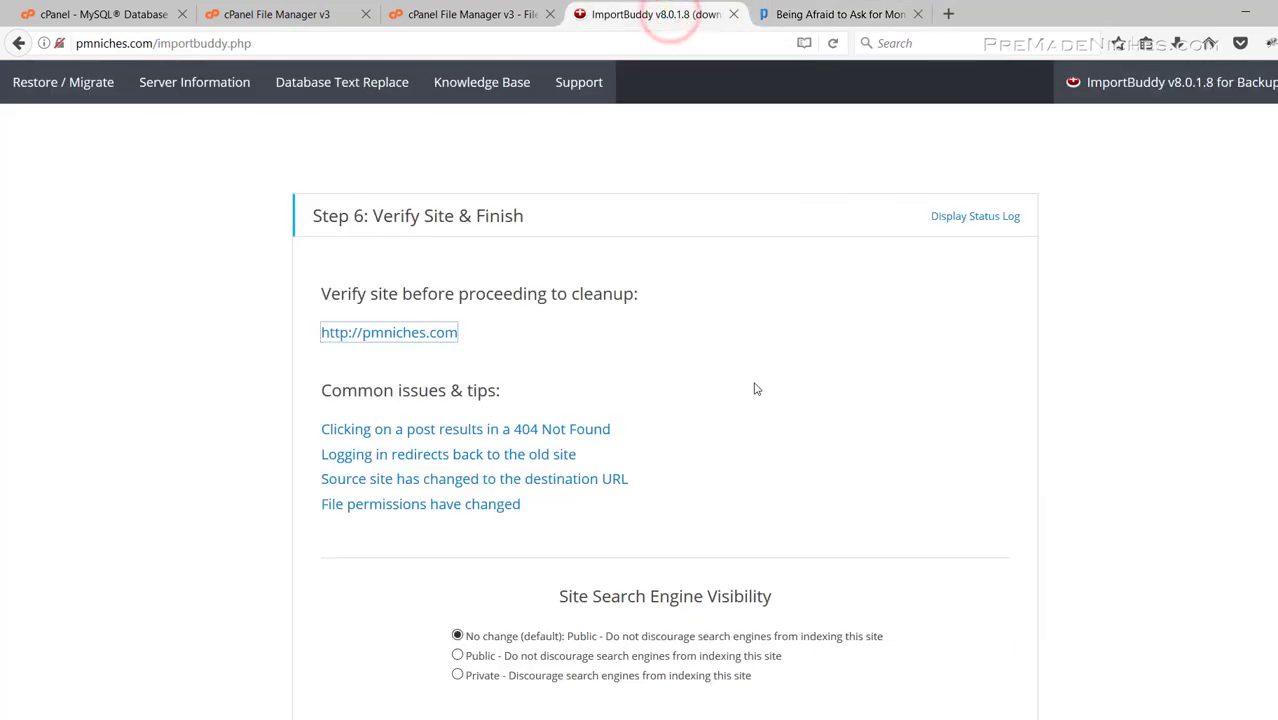
pyautogui.scroll(-5, 756, 389)
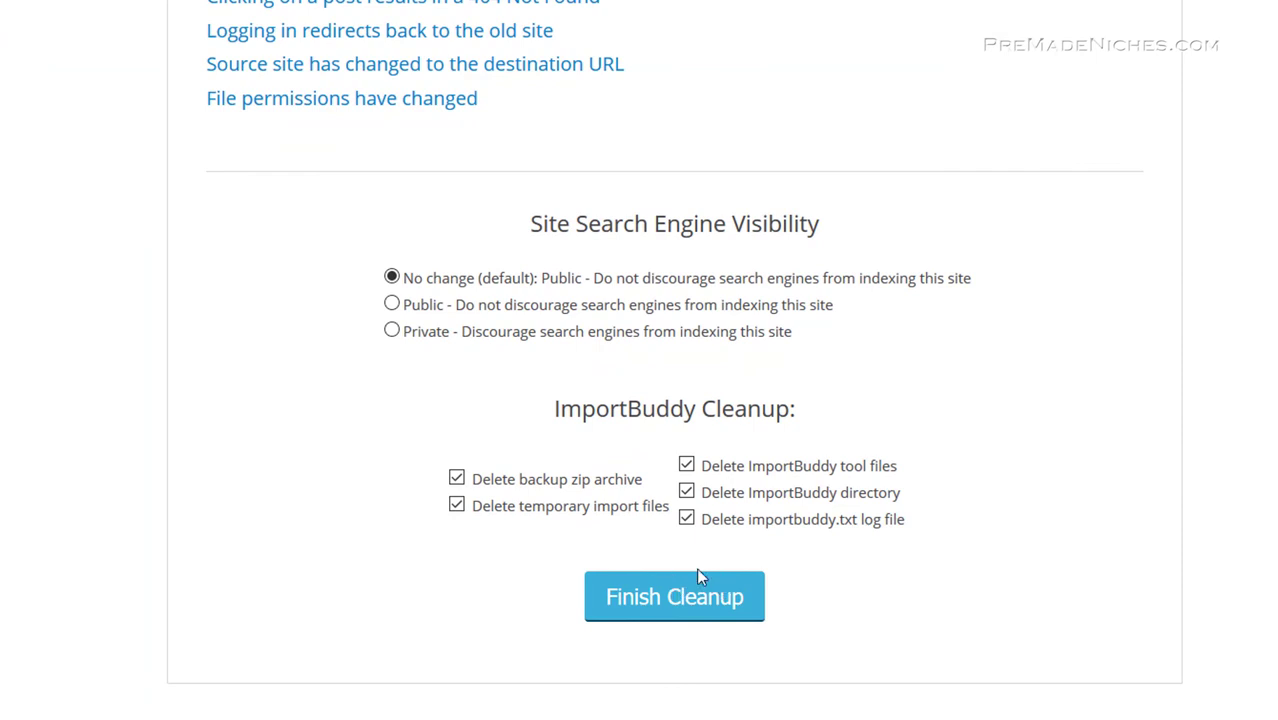
pyautogui.click(689, 596)
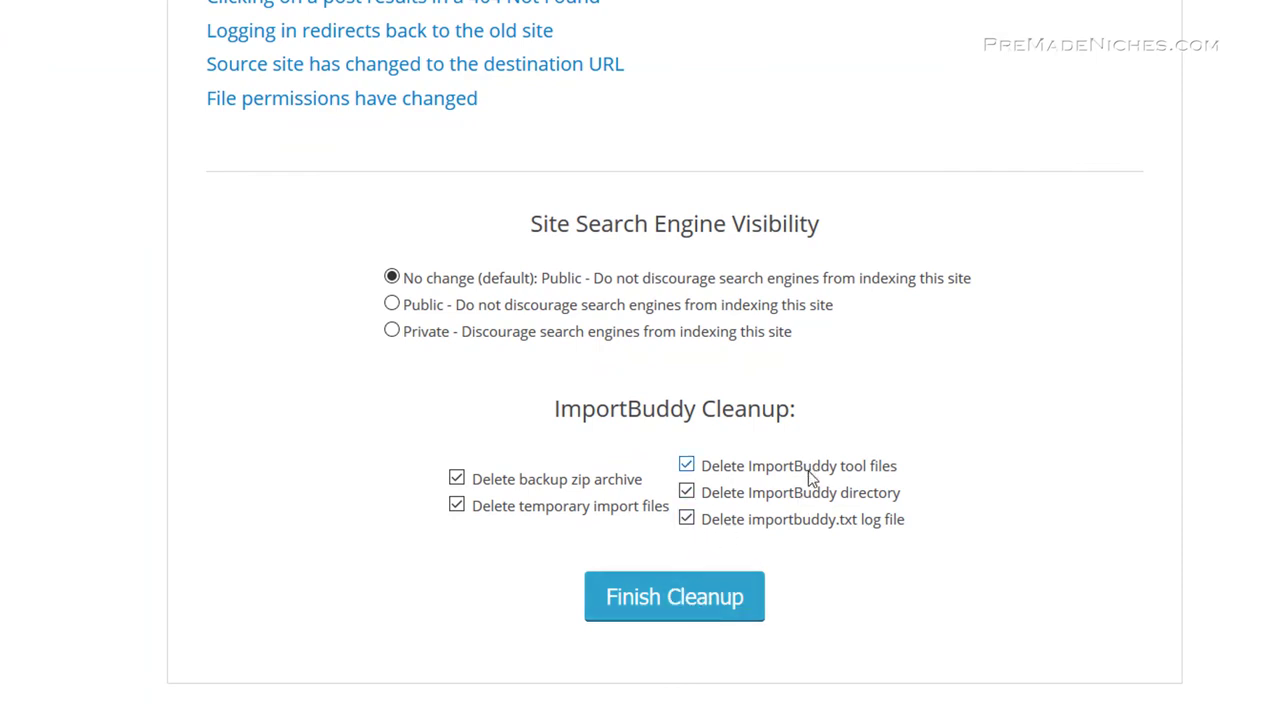
pyautogui.click(655, 607)
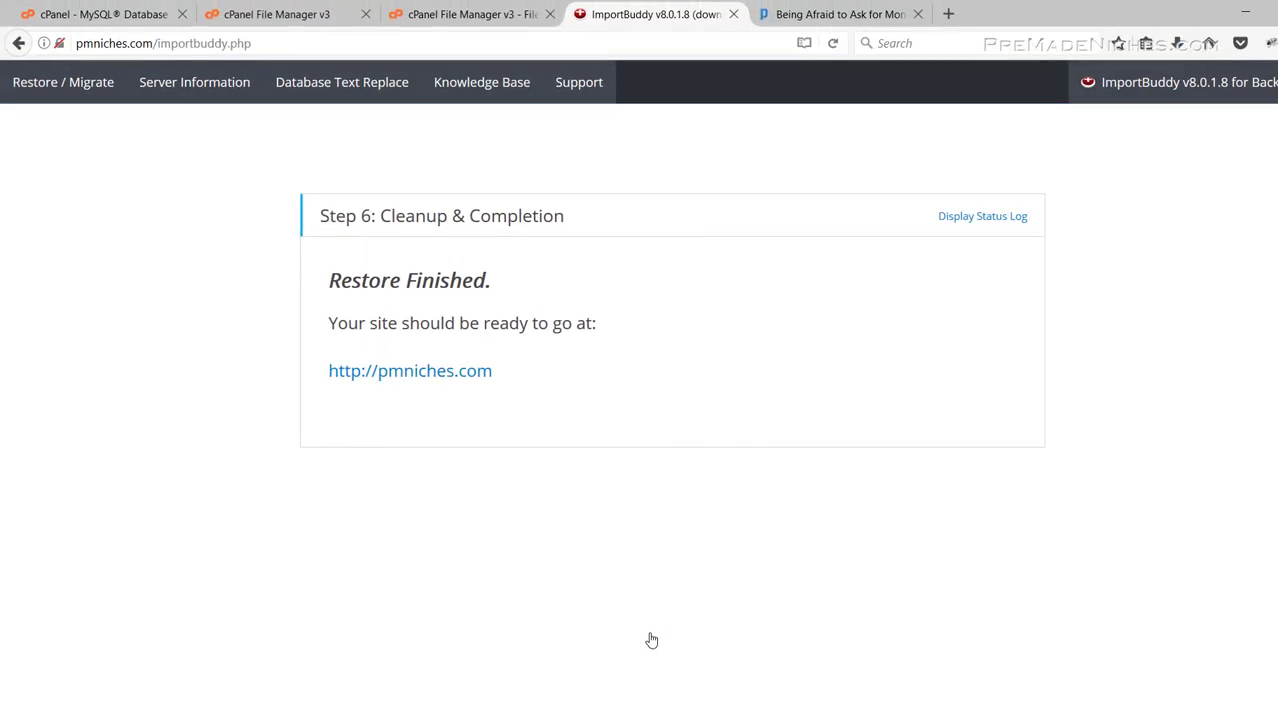
pyautogui.click(851, 14)
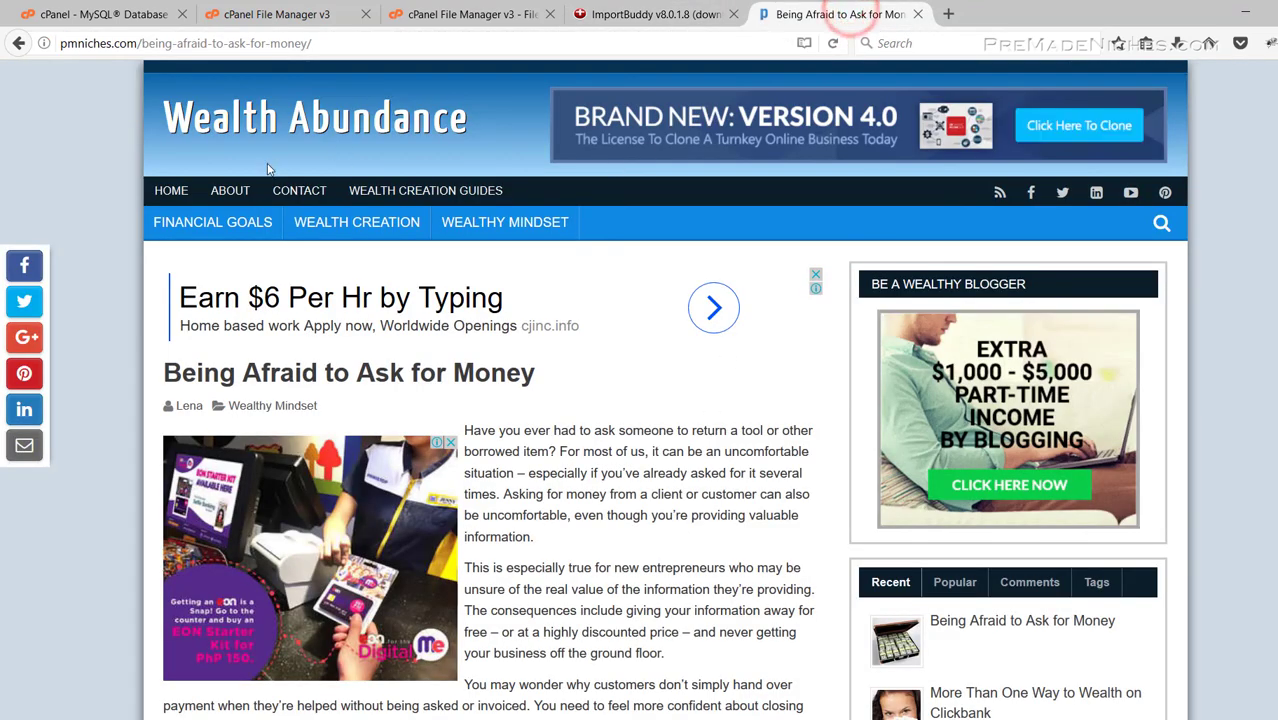
pyautogui.click(171, 190)
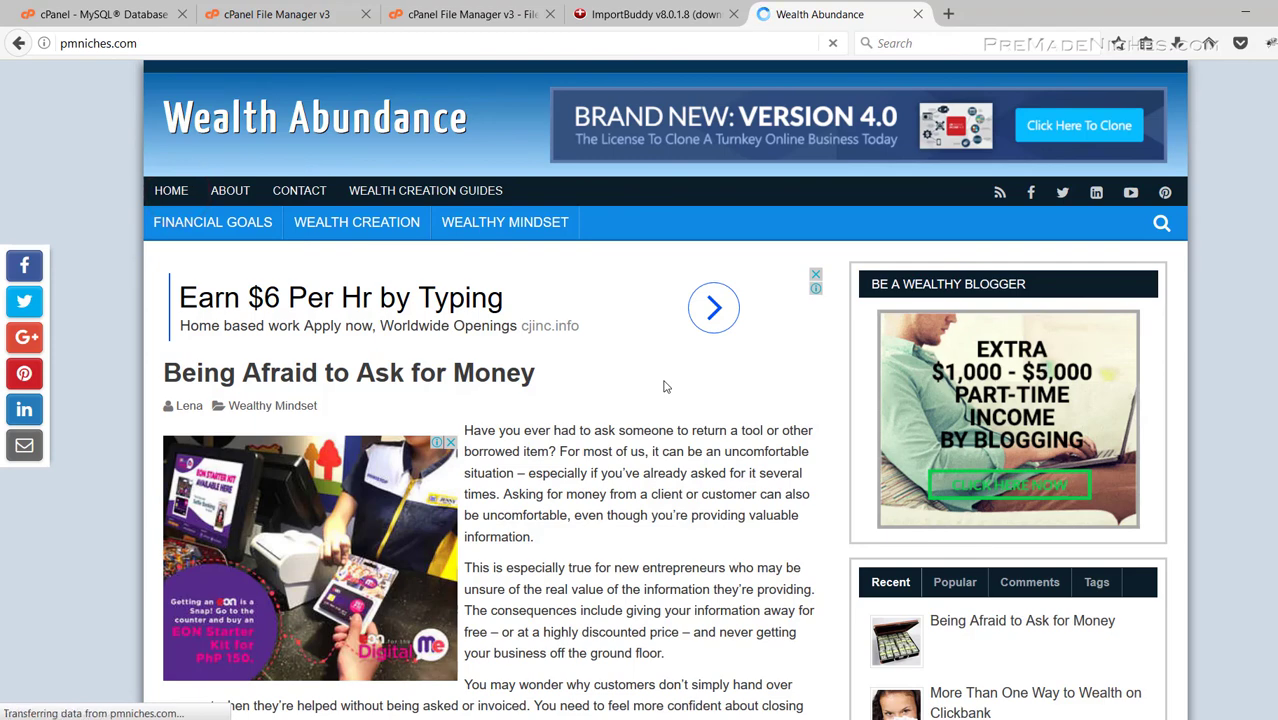